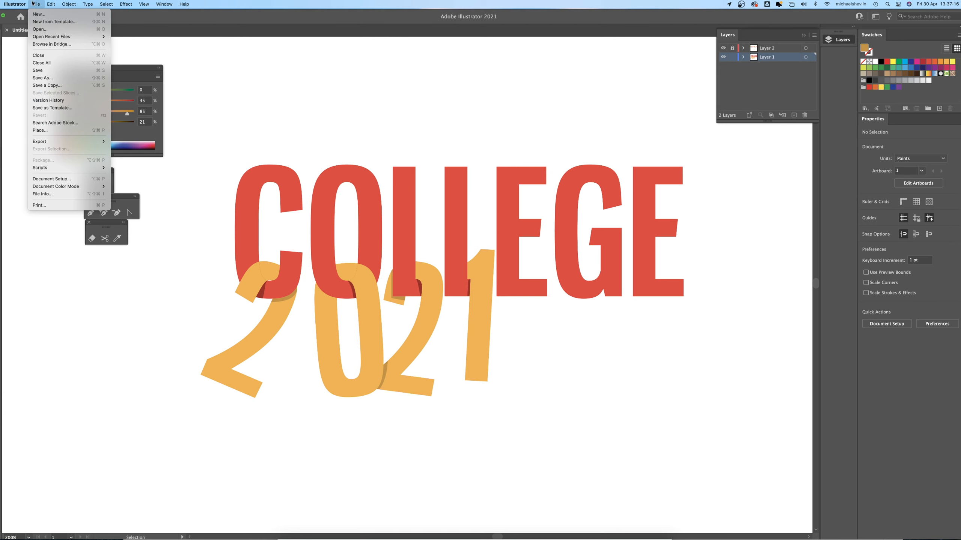
Create a landscape A4 document in CMYK and place the point text COLLEGE above the middle of the artboard.
left_click(49, 14)
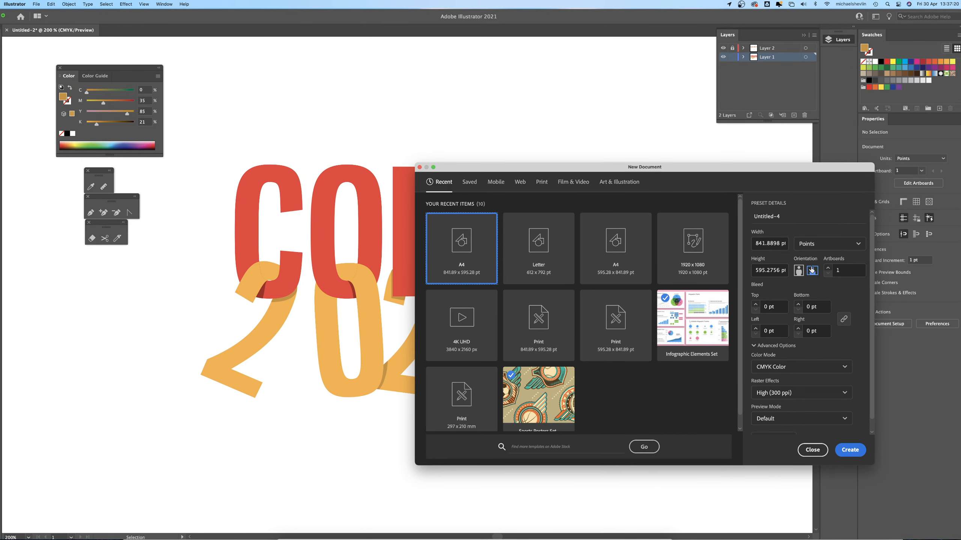
left_click(855, 454)
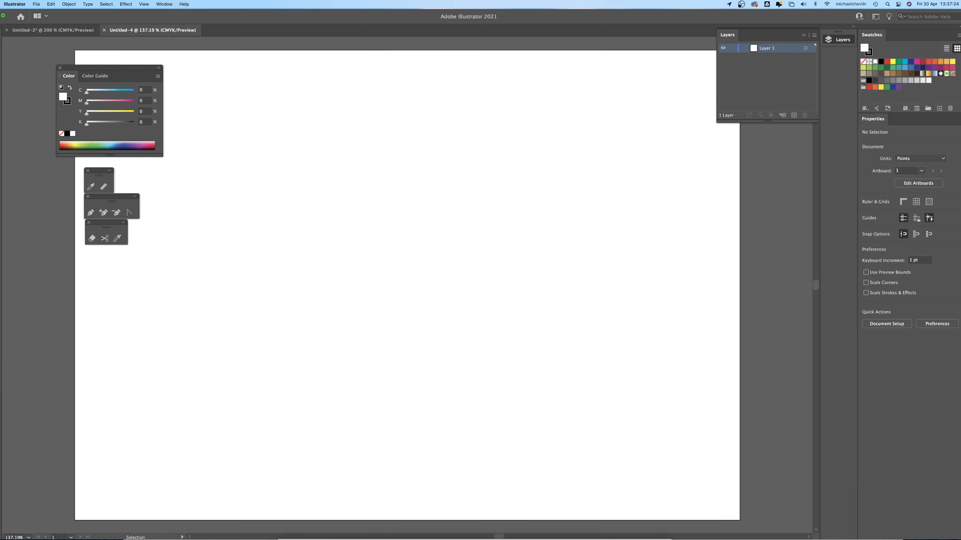
key("t")
left_click(323, 204)
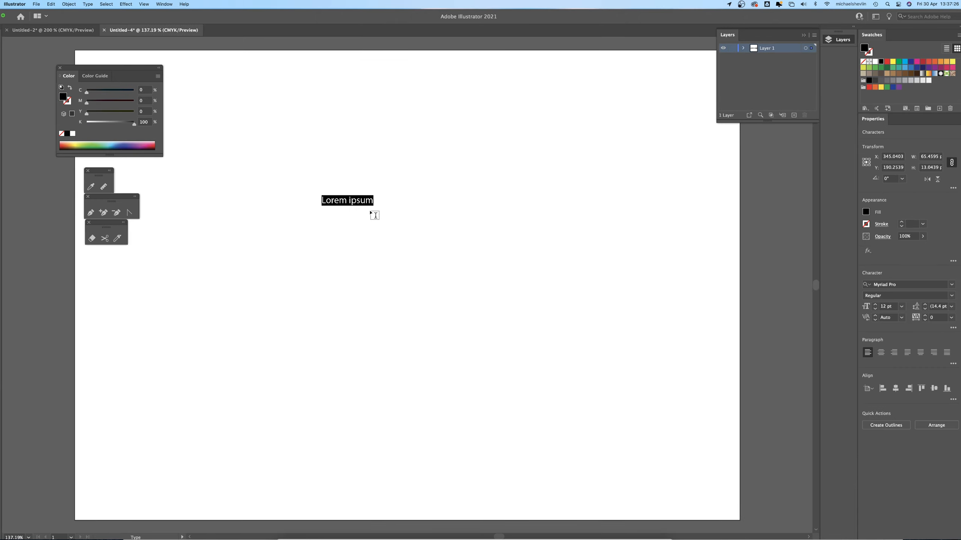
type("COLLEGE")
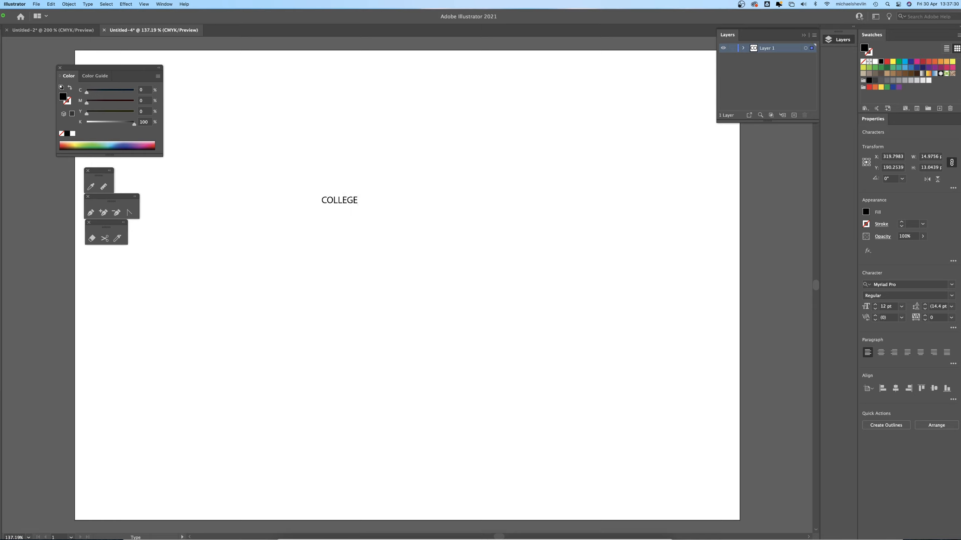
key("Escape")
Set the COLLEGE text in the GnuolaneRg-Bold font and enlarge it proportionally to about 127 pt.
left_click_drag(358, 206, 547, 311)
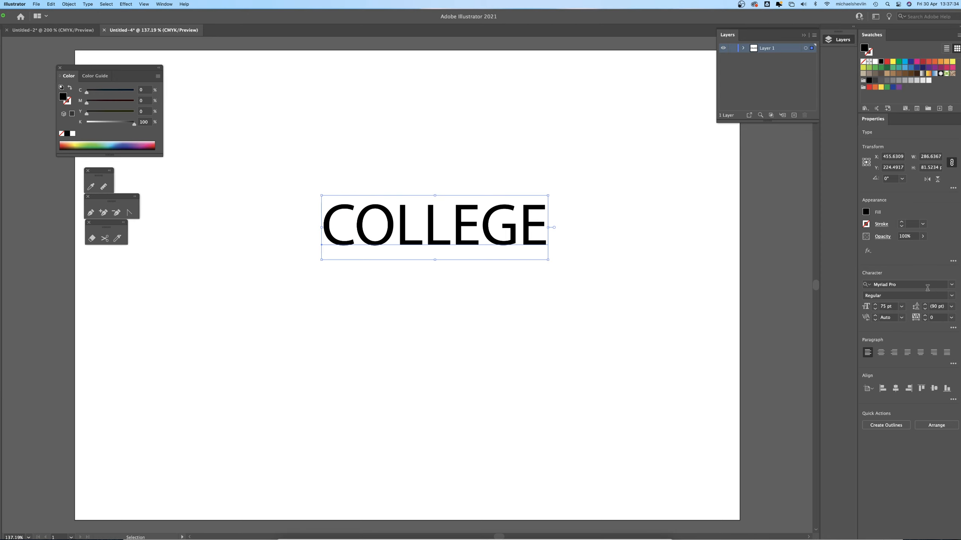
left_click(951, 284)
scroll(845, 195, "down", 6)
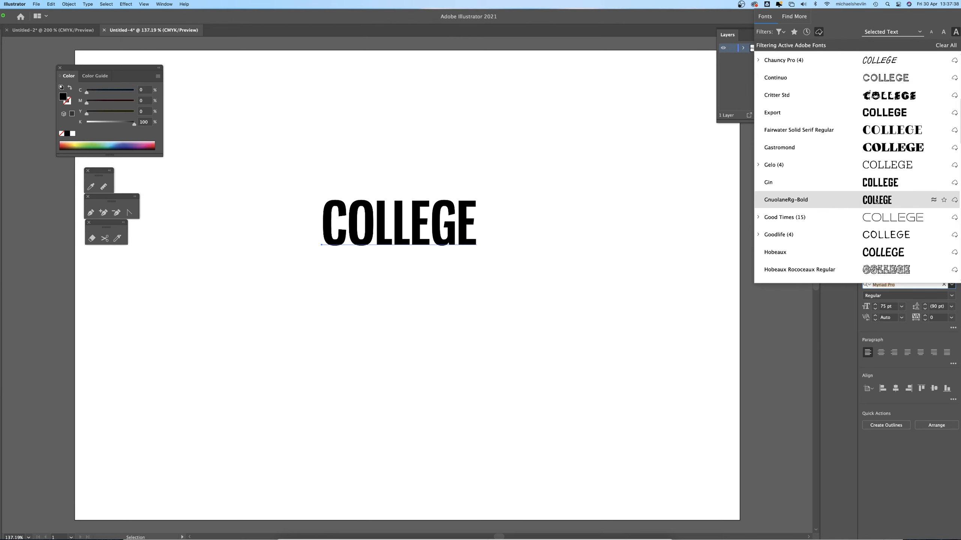
left_click(804, 199)
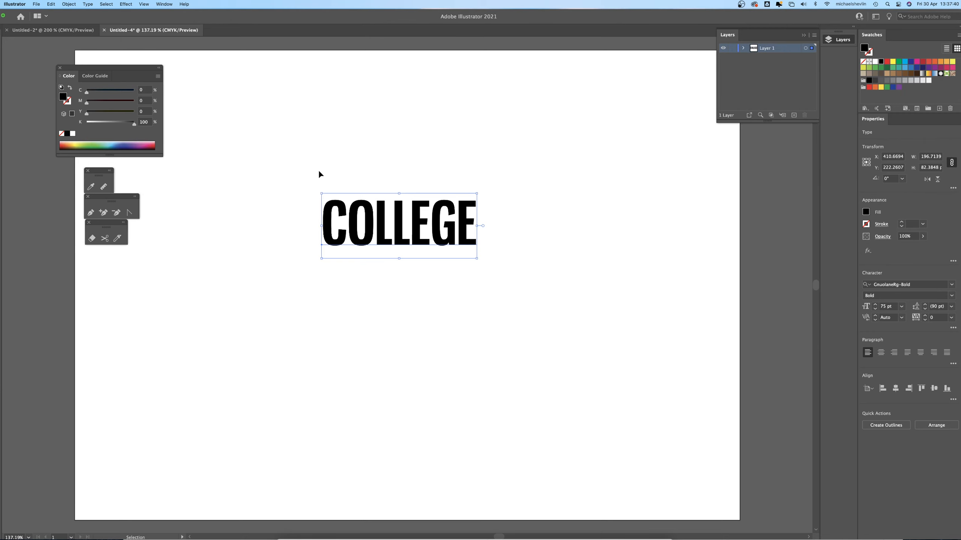
left_click_drag(478, 261, 584, 304)
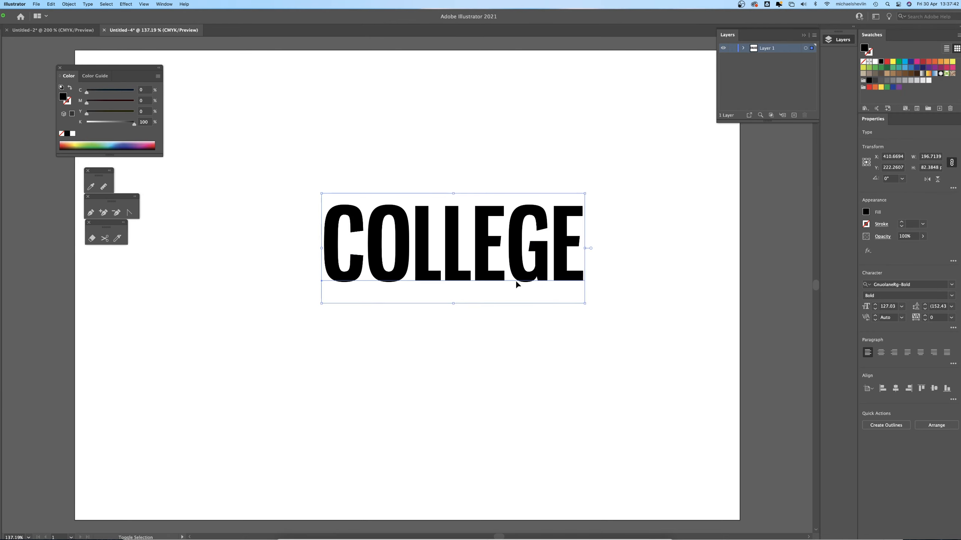
Move COLLEGE up, duplicate it directly below and replace the copy's text with 2021.
left_click_drag(512, 258, 484, 309)
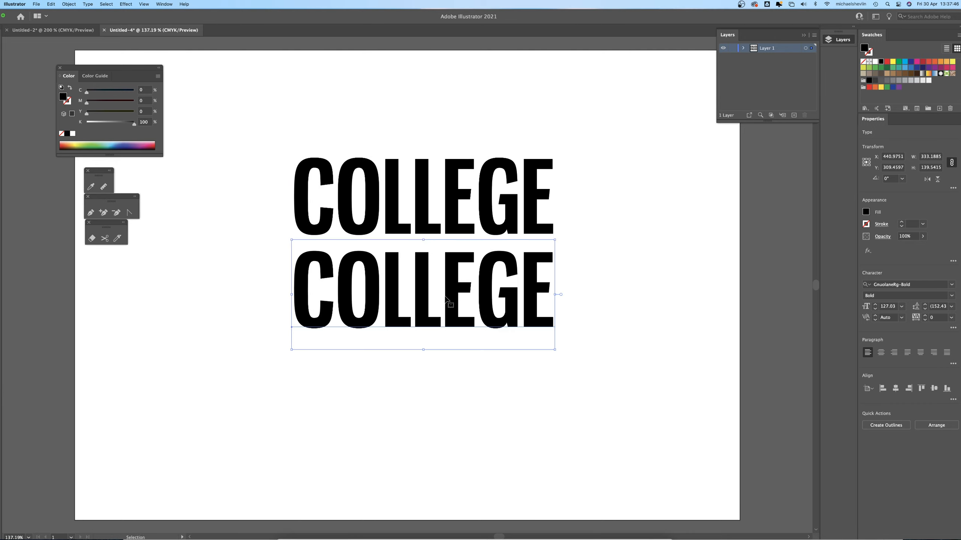
triple_click(446, 301)
type("2021")
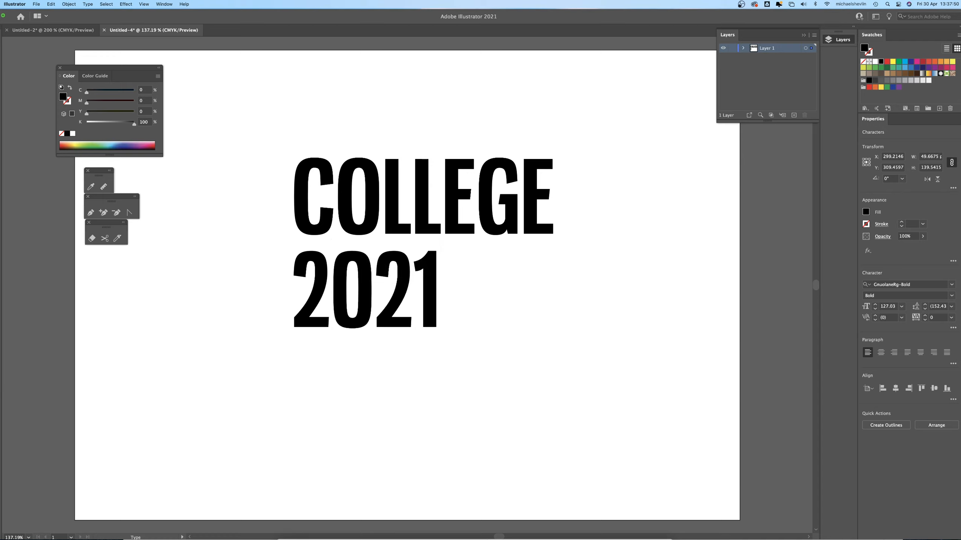
key("Escape")
left_click(486, 295)
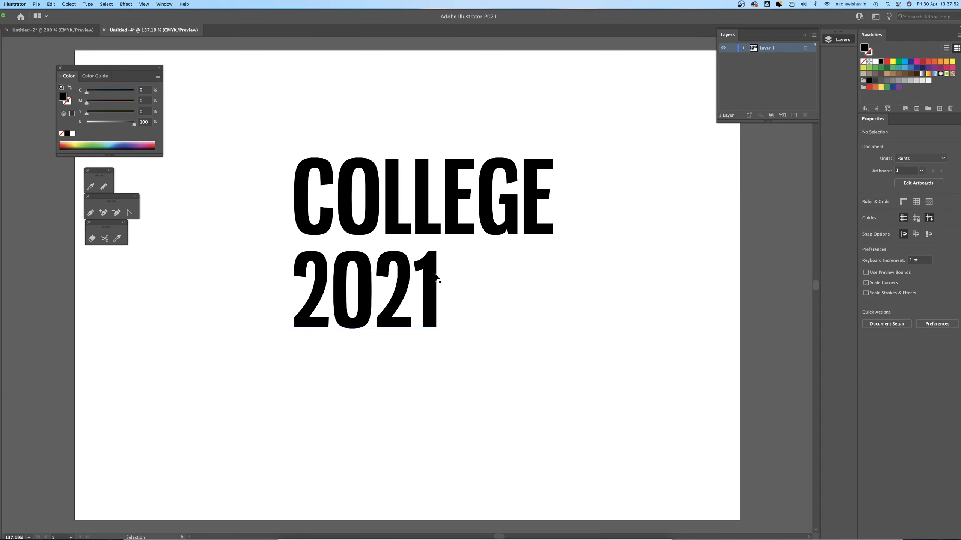
Fill the COLLEGE text with the red swatch (C 0, M 90, Y 85, K 0).
left_click(433, 278)
left_click(447, 225)
left_click(429, 275)
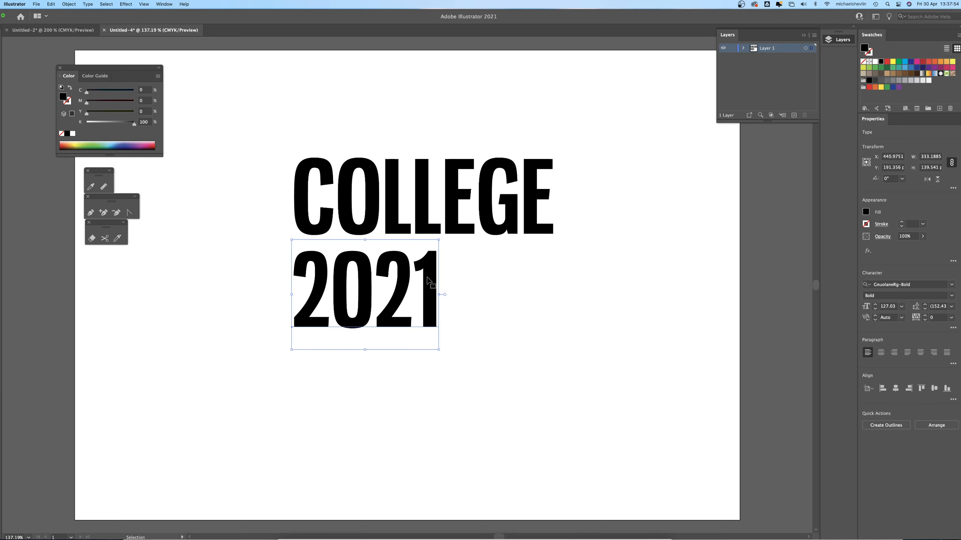
left_click(469, 221)
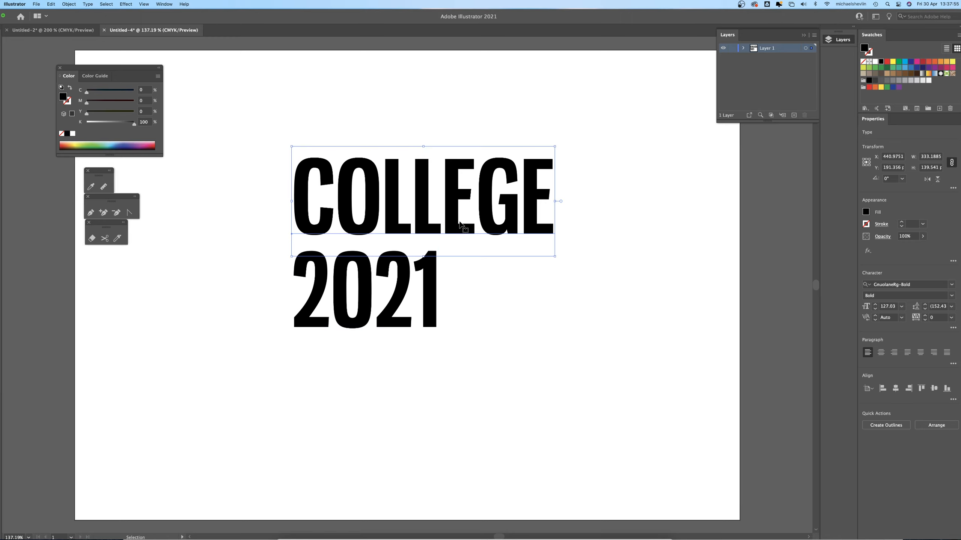
left_click(941, 61)
left_click(425, 283)
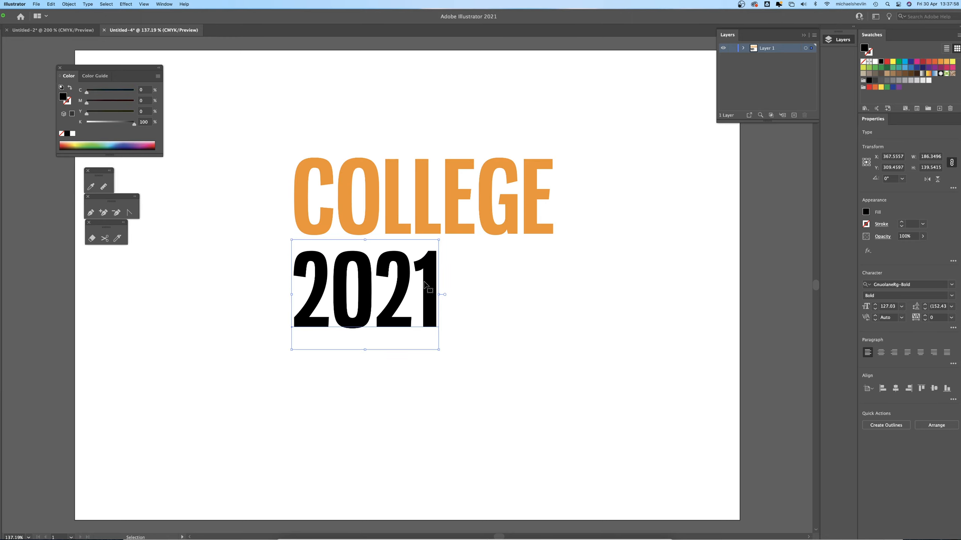
left_click(450, 216)
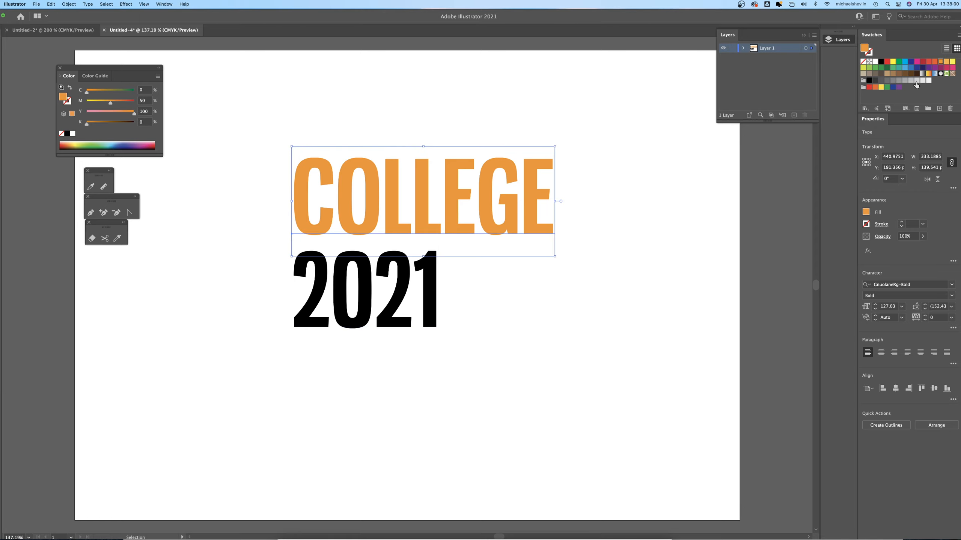
left_click(929, 63)
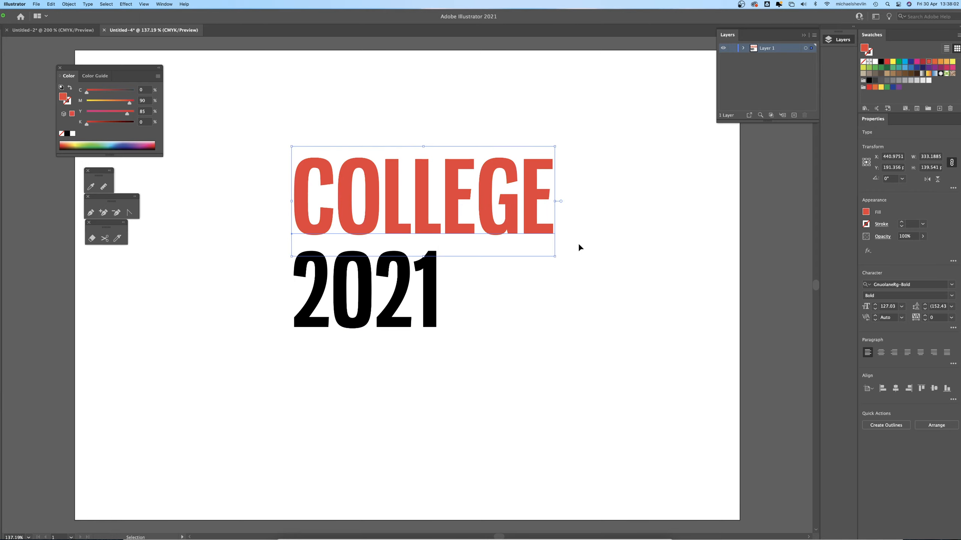
Fill the 2021 text with the light orange swatch (C 0, M 35, Y 85, K 0) and shift it slightly closer to COLLEGE.
left_click(434, 281)
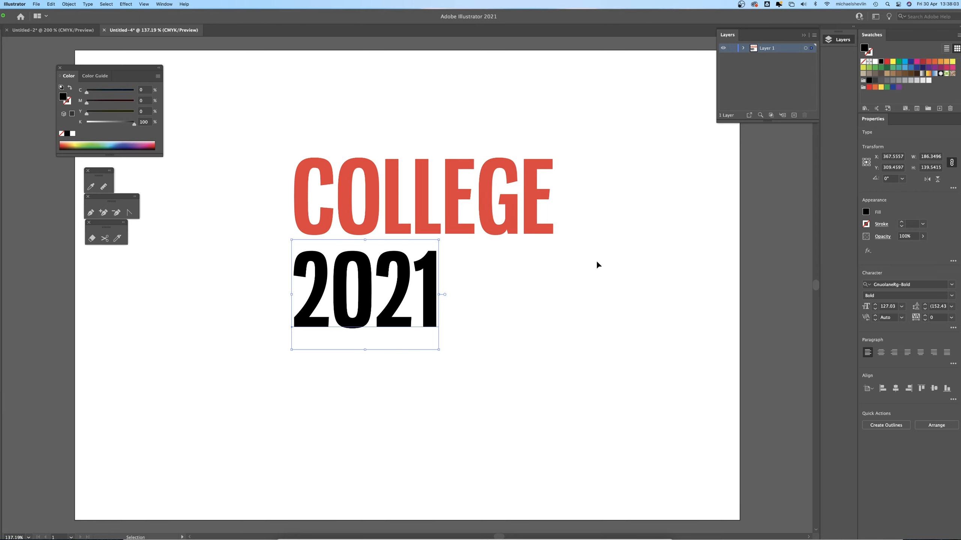
left_click(941, 62)
left_click(593, 284)
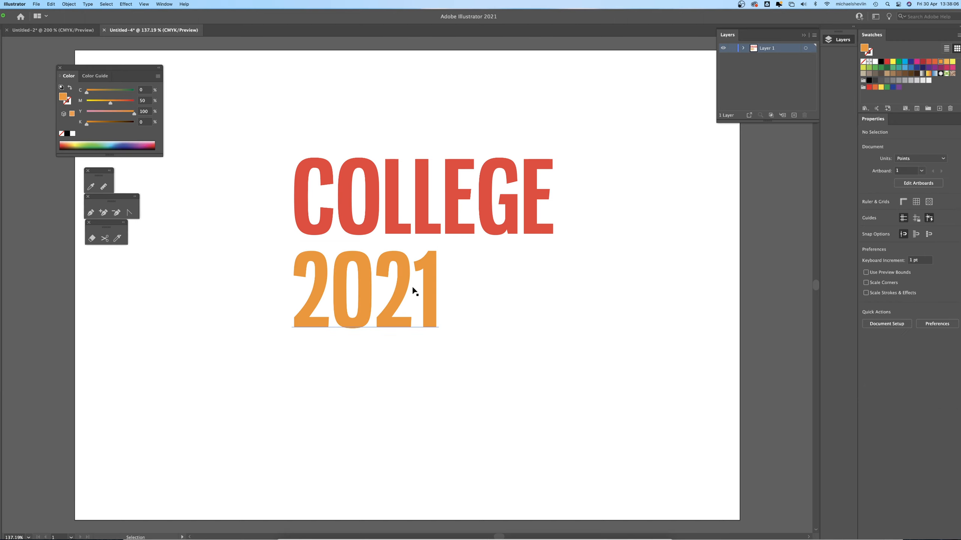
left_click(431, 282)
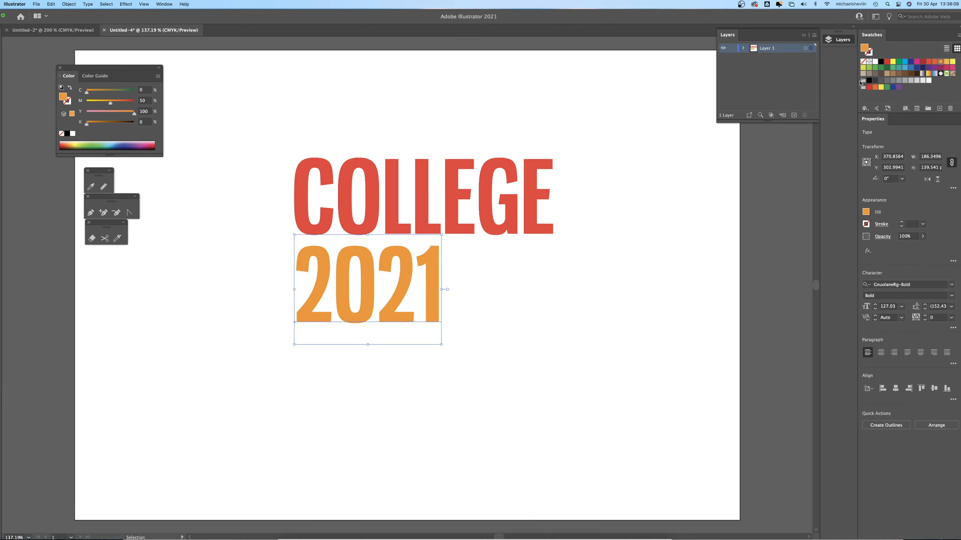
left_click(945, 64)
left_click(512, 299)
mouse_move(430, 287)
left_mouse_down()
mouse_move(437, 254)
mouse_move(426, 298)
mouse_move(431, 288)
left_mouse_up()
Convert the COLLEGE text to outlines and ungroup it into separate letters.
left_click(457, 222)
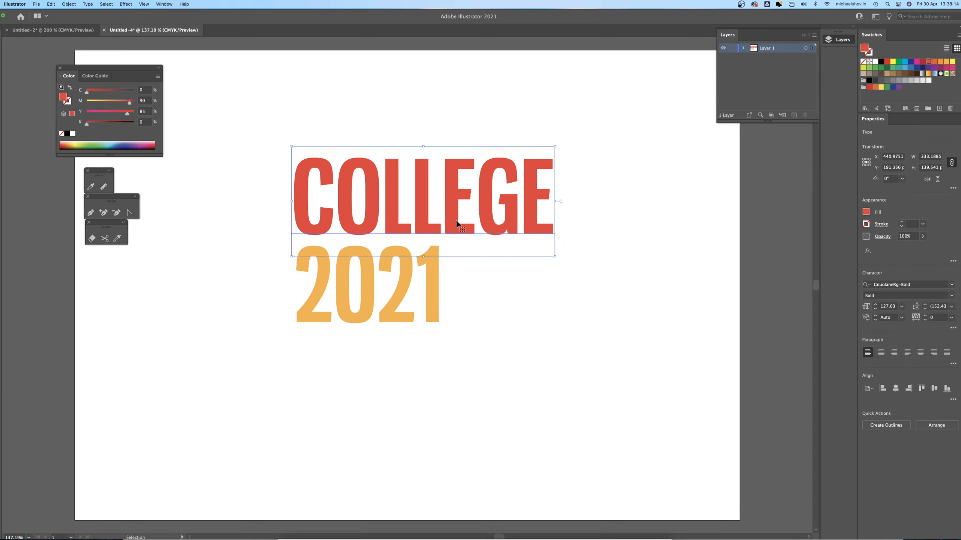
right_click(457, 223)
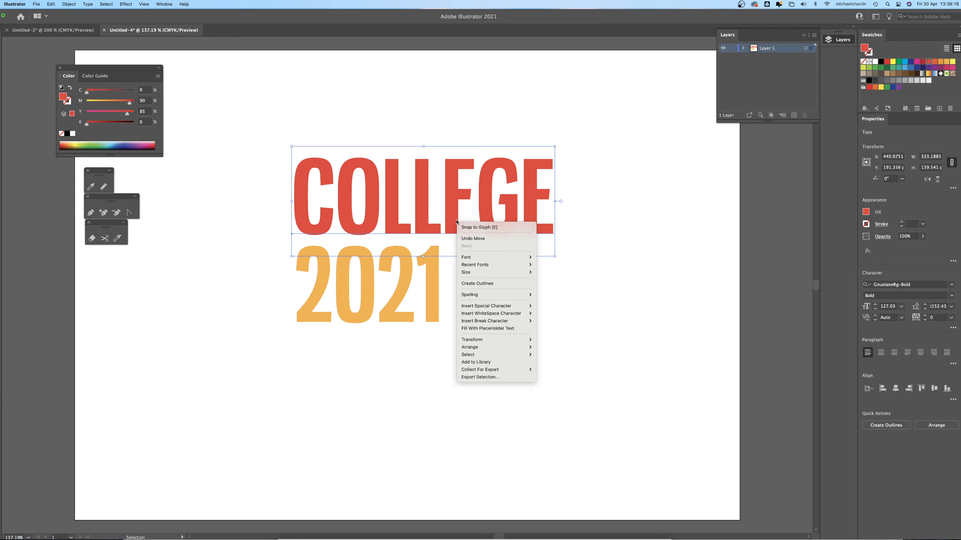
left_click(493, 283)
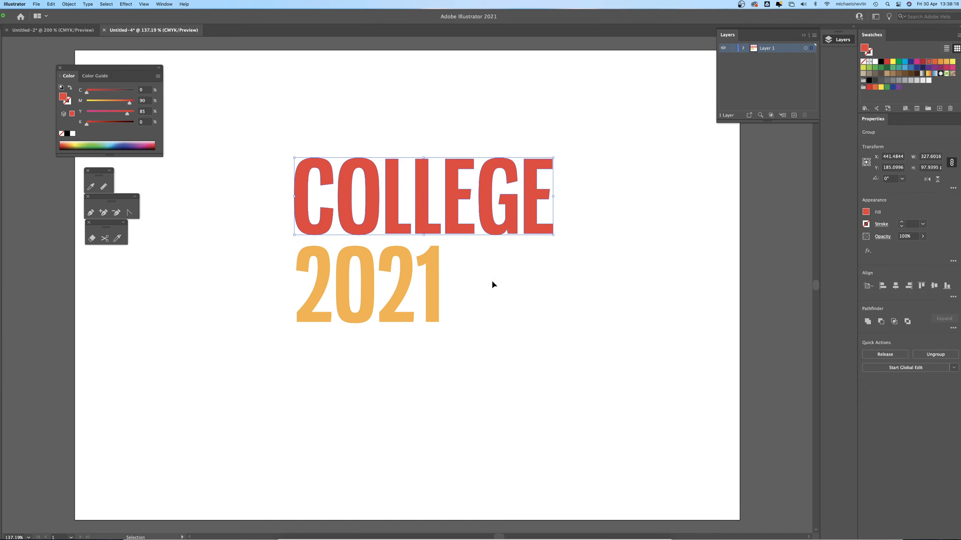
right_click(454, 224)
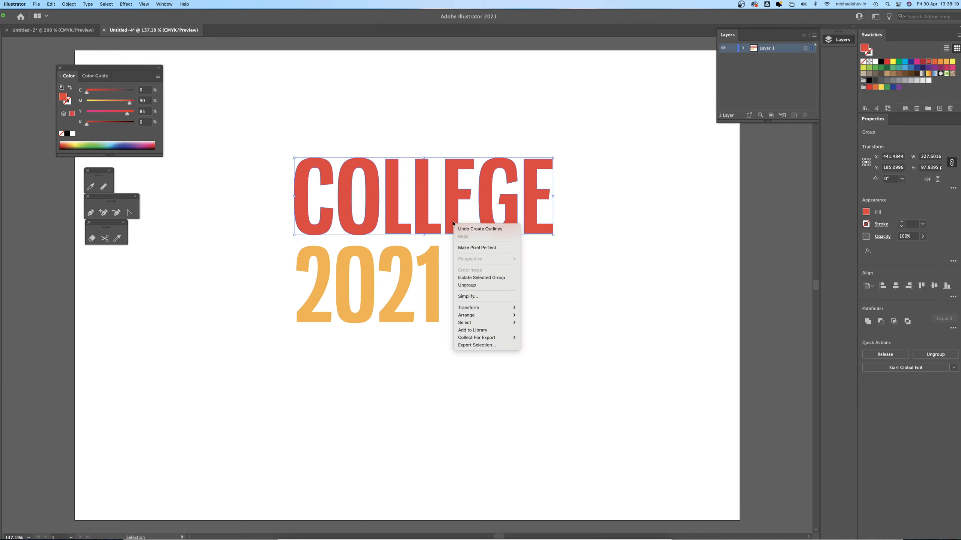
left_click(471, 285)
left_click(493, 265)
left_click(486, 199)
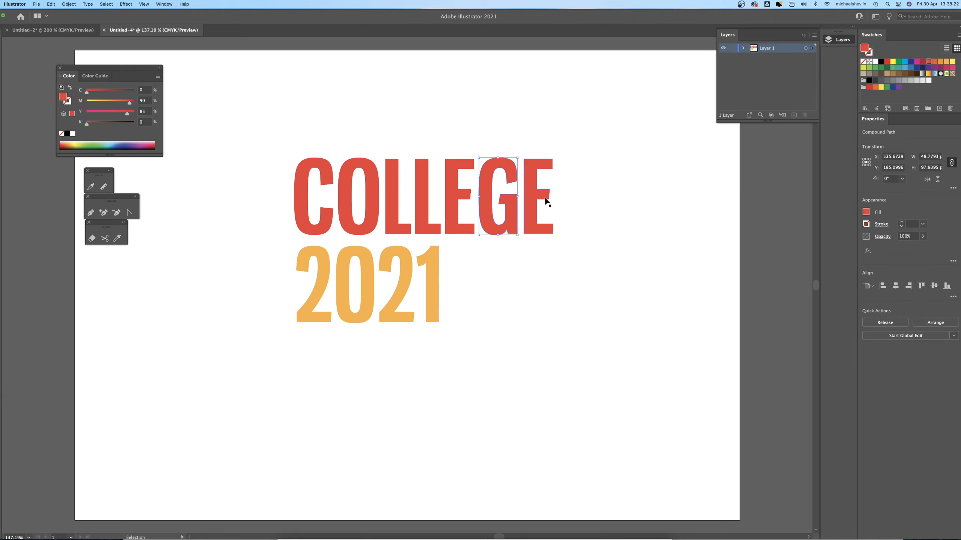
Convert the 2021 text to outlines, ungroup it and check that each digit can be selected separately.
left_click(433, 287)
right_click(434, 287)
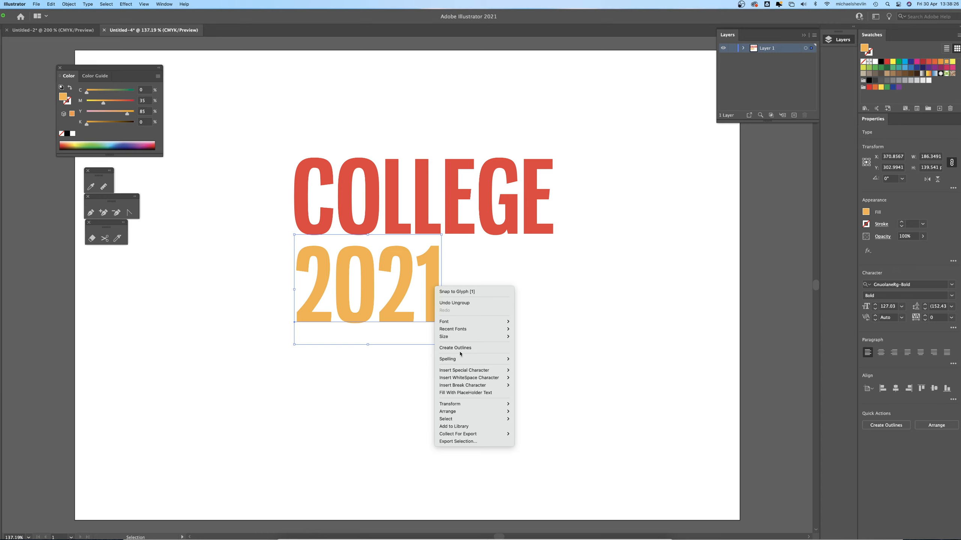
left_click(461, 348)
right_click(427, 290)
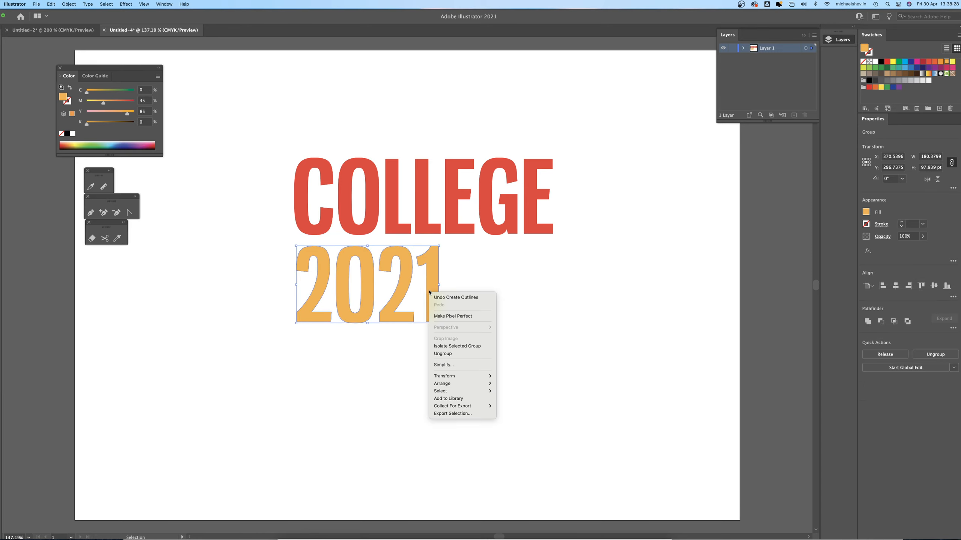
left_click(462, 354)
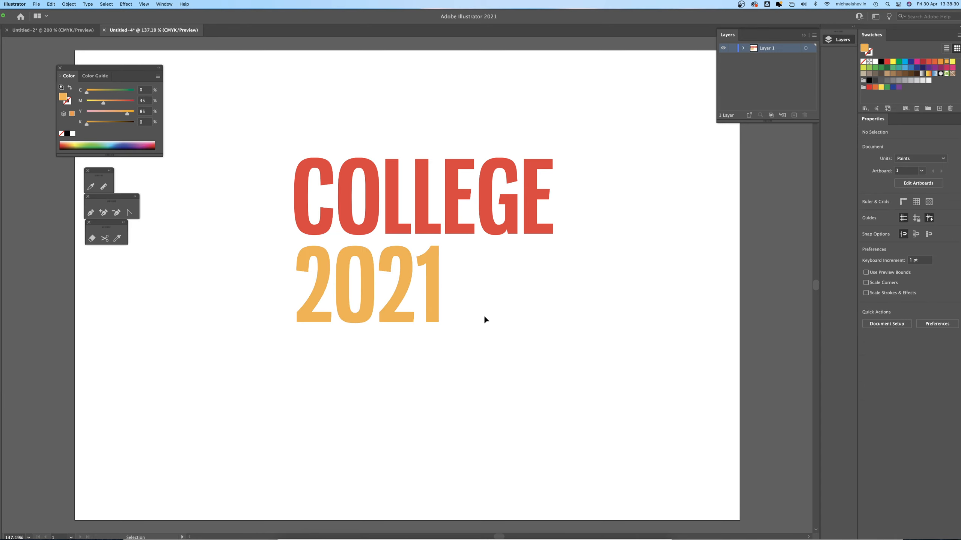
left_click(326, 275)
left_click(359, 269)
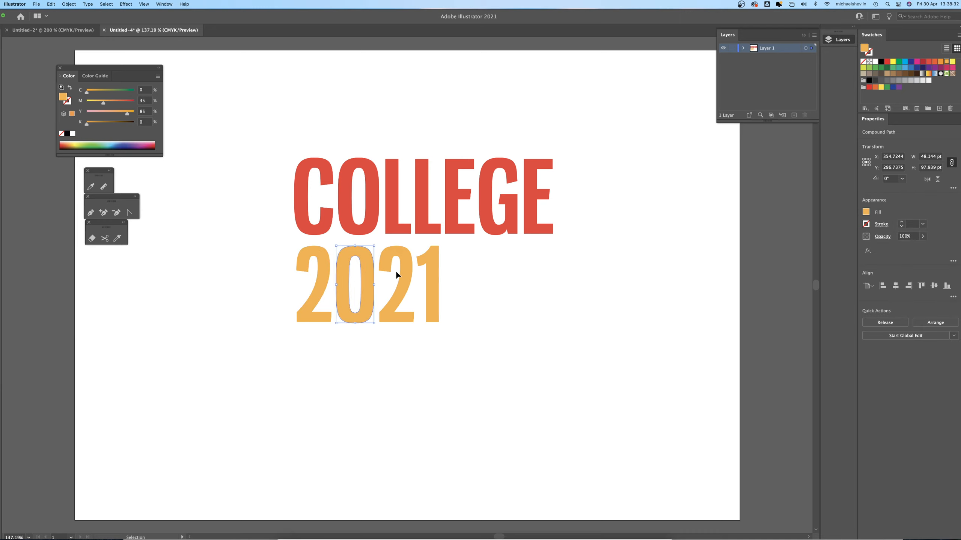
left_click(395, 271)
left_click(440, 273)
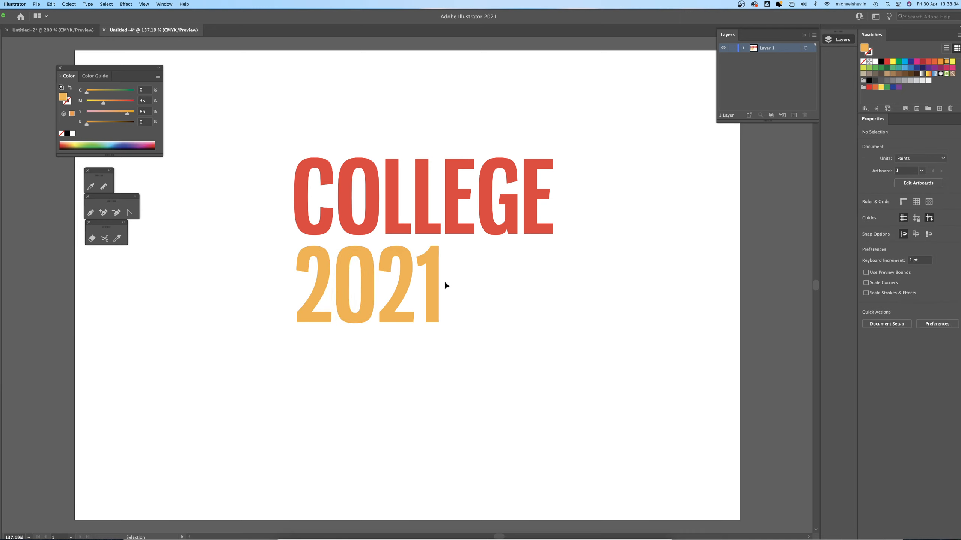
Move the first 2 up over the bottom of the C, rotate it about 7° clockwise and align its inner curve with the C's inner edge.
left_click(321, 274)
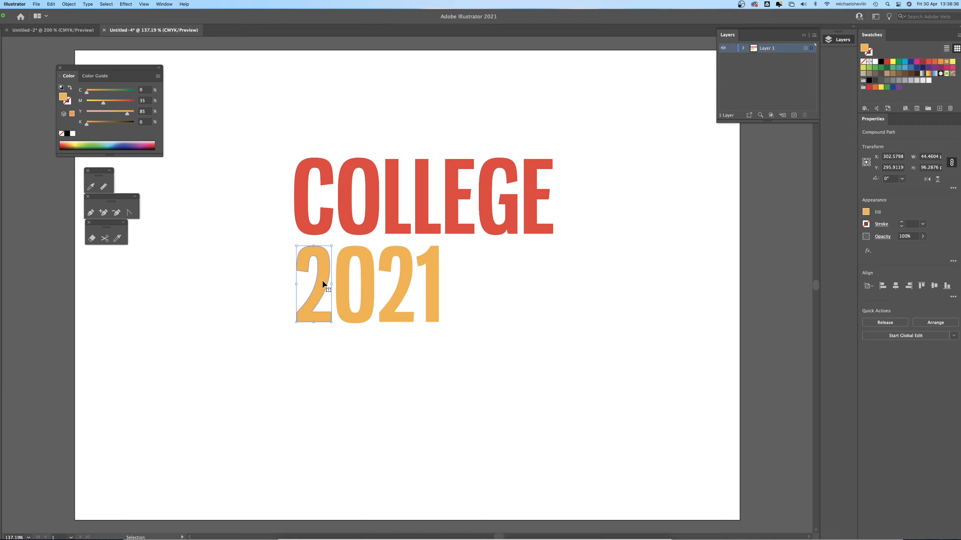
left_click_drag(322, 279, 322, 250)
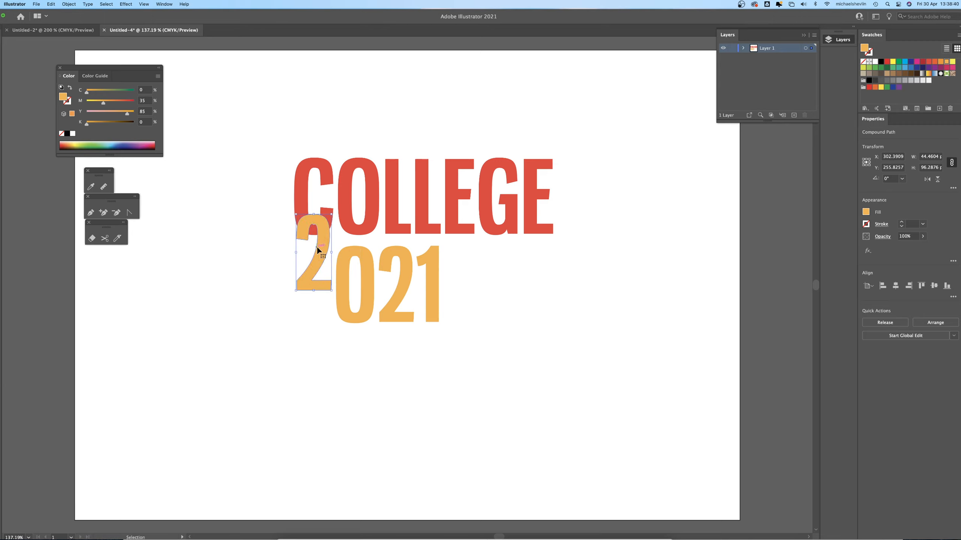
scroll(310, 231, "up", 10)
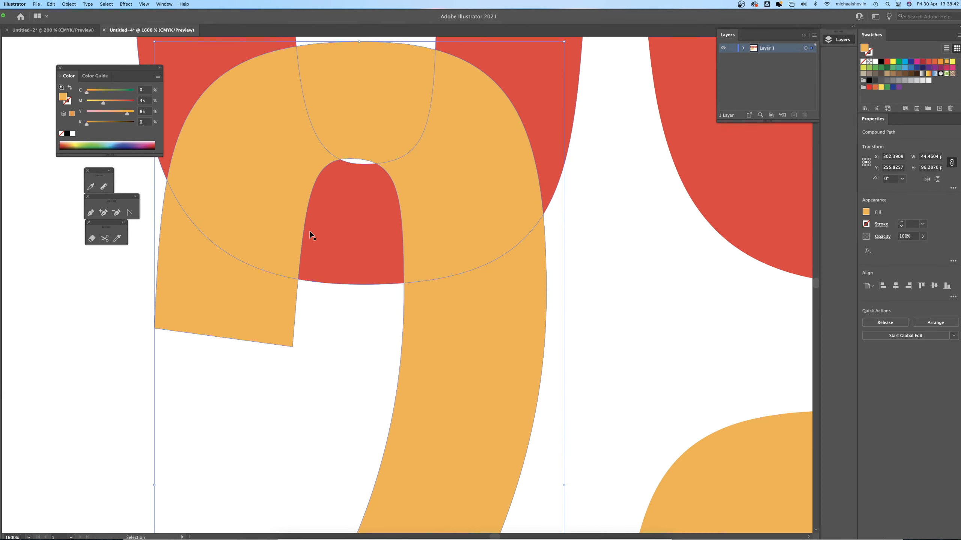
left_click_drag(329, 223, 361, 239)
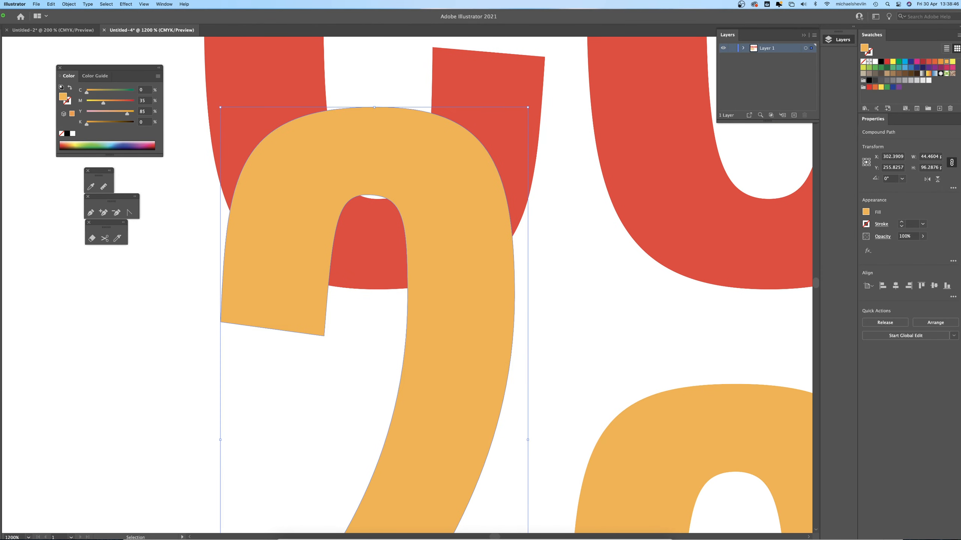
left_click_drag(381, 153, 388, 157)
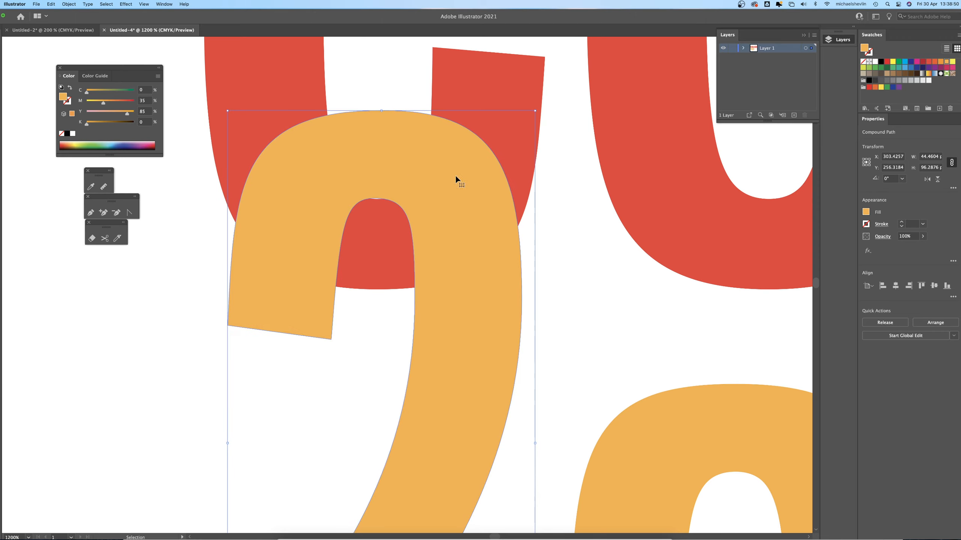
left_click_drag(536, 108, 567, 140)
left_click_drag(467, 300, 440, 299)
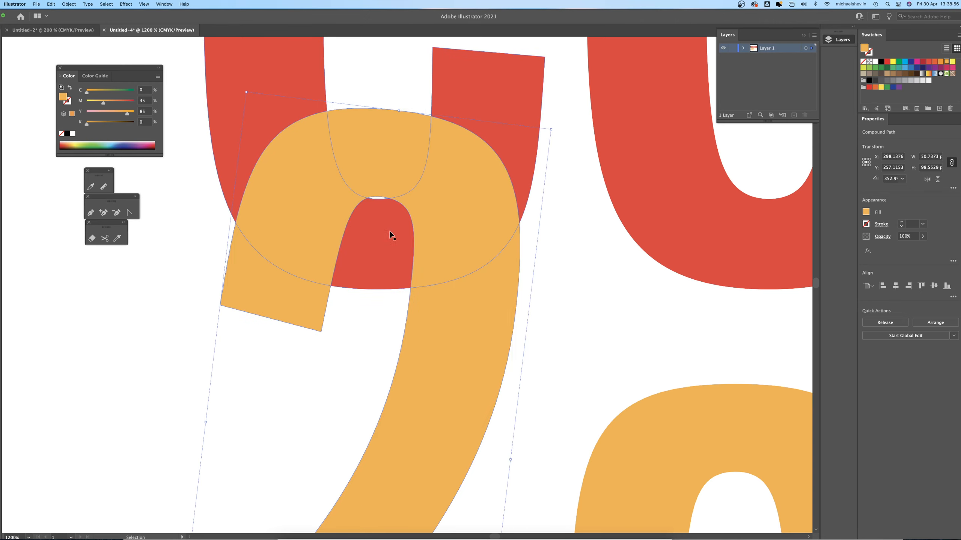
Nudge the tilted 2 slightly down so its inner curve meets the C's inner edge, and inspect the join up close.
left_click_drag(383, 183, 383, 183)
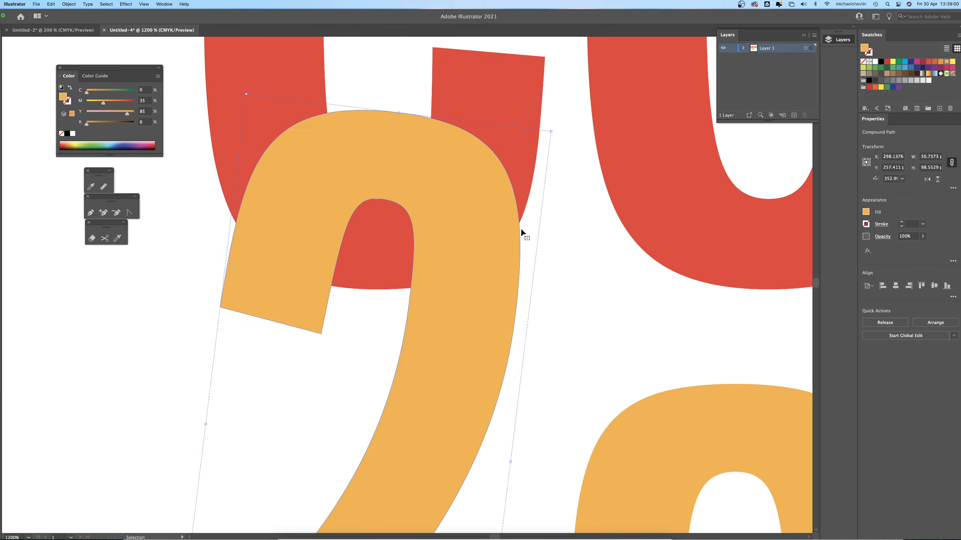
left_click(575, 271)
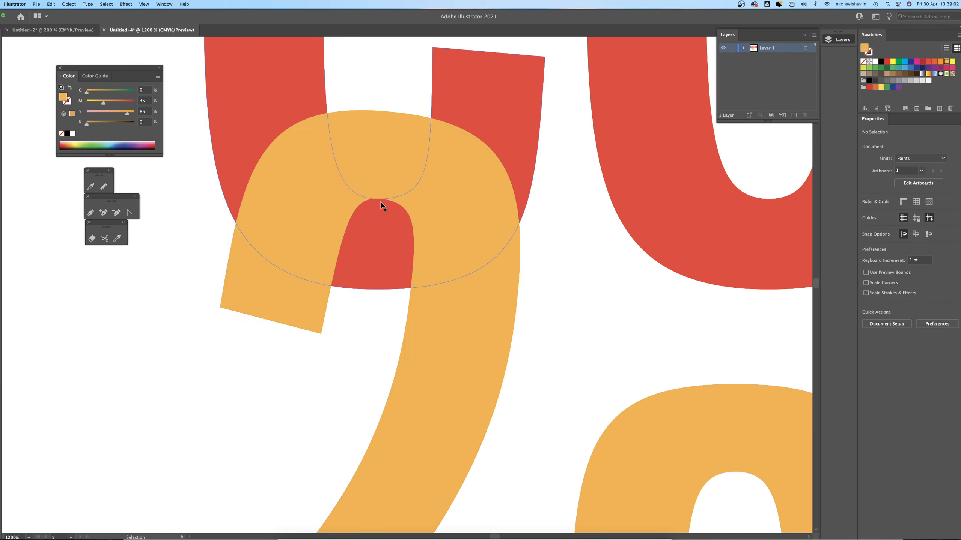
scroll(379, 199, "up", 1)
scroll(378, 198, "up", 1)
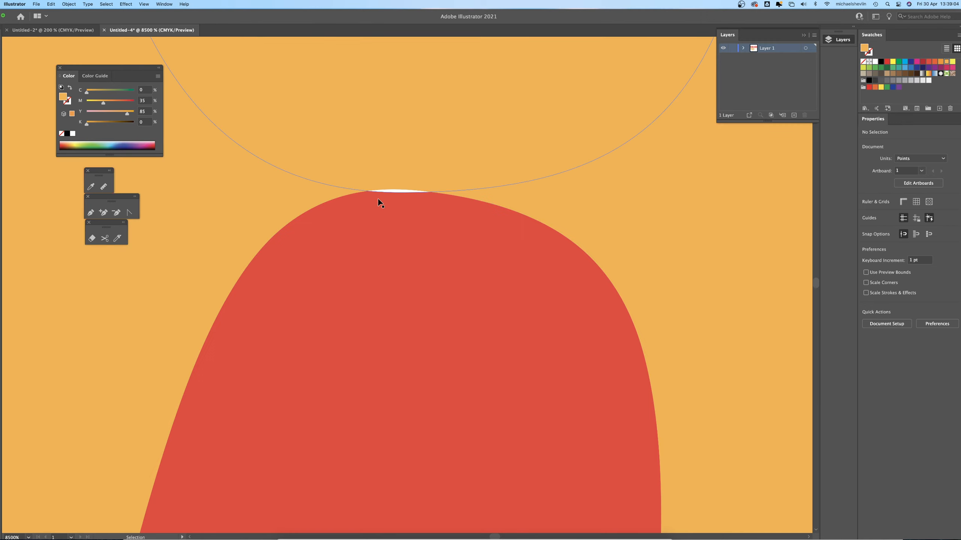
scroll(378, 198, "down", 4)
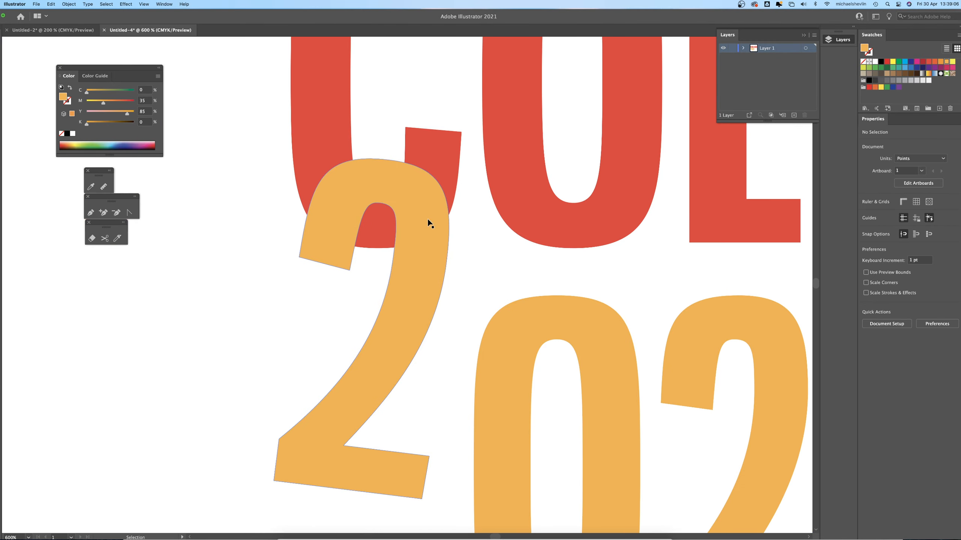
scroll(429, 221, "down", 2)
scroll(443, 233, "up", 2)
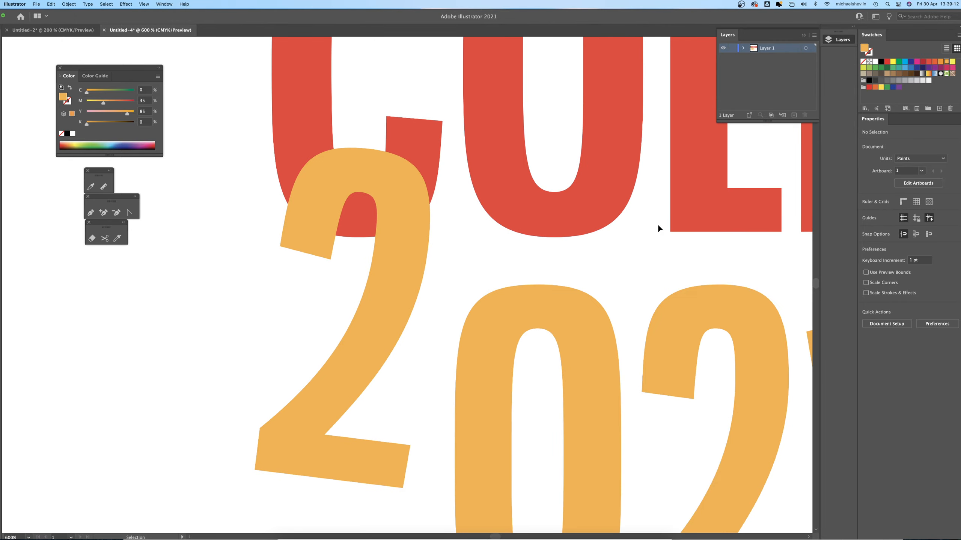
Divide the first 2 and the C along their overlaps with Pathfinder Divide and ungroup the resulting pieces.
left_click(358, 175)
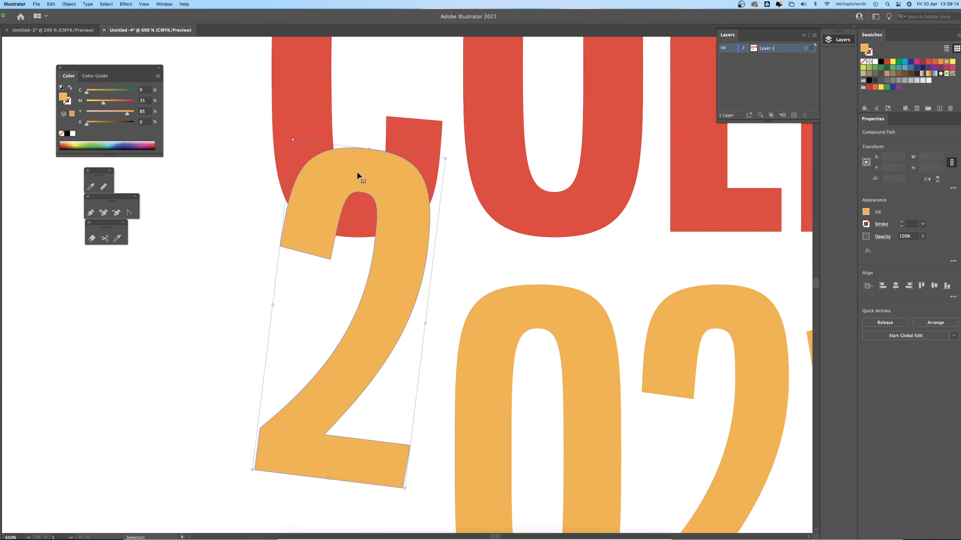
left_click(317, 115, "shift")
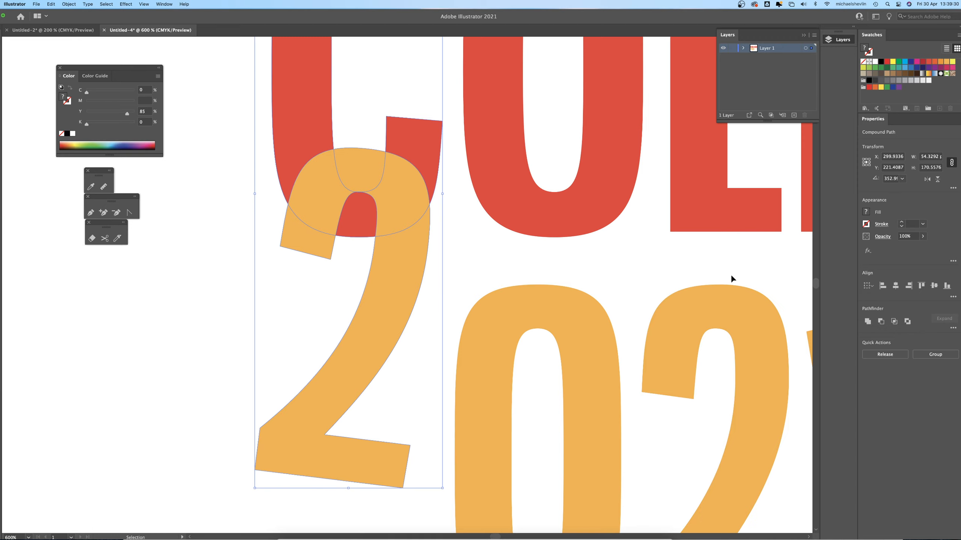
left_click(952, 328)
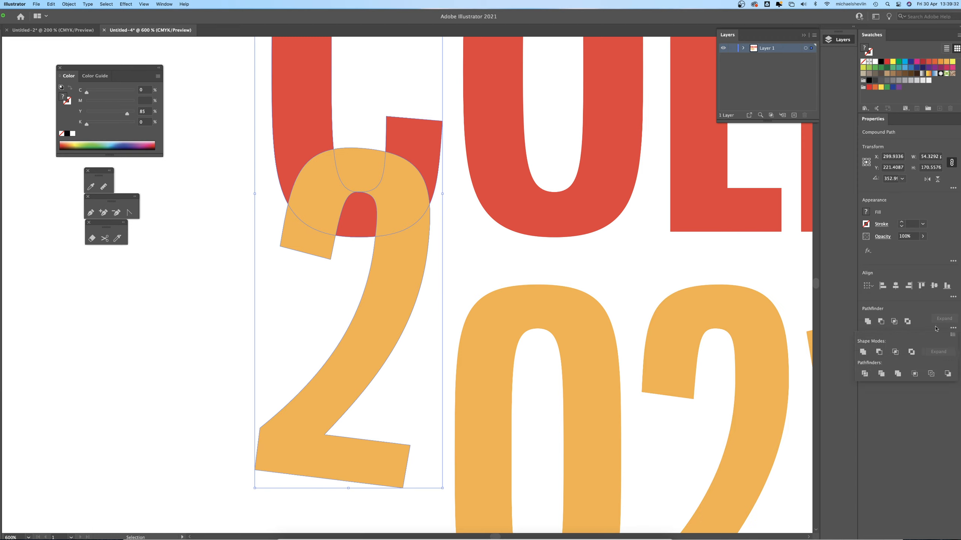
left_click(864, 374)
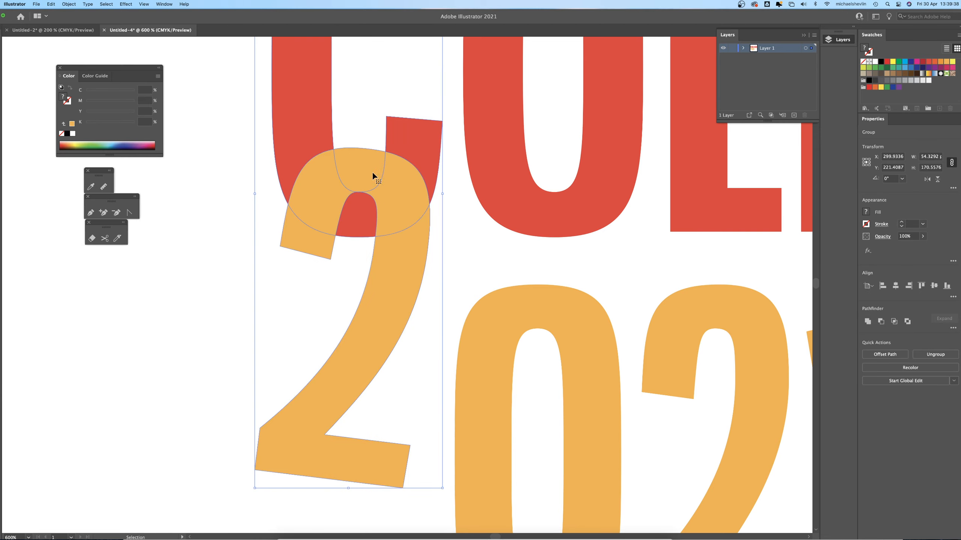
right_click(401, 197)
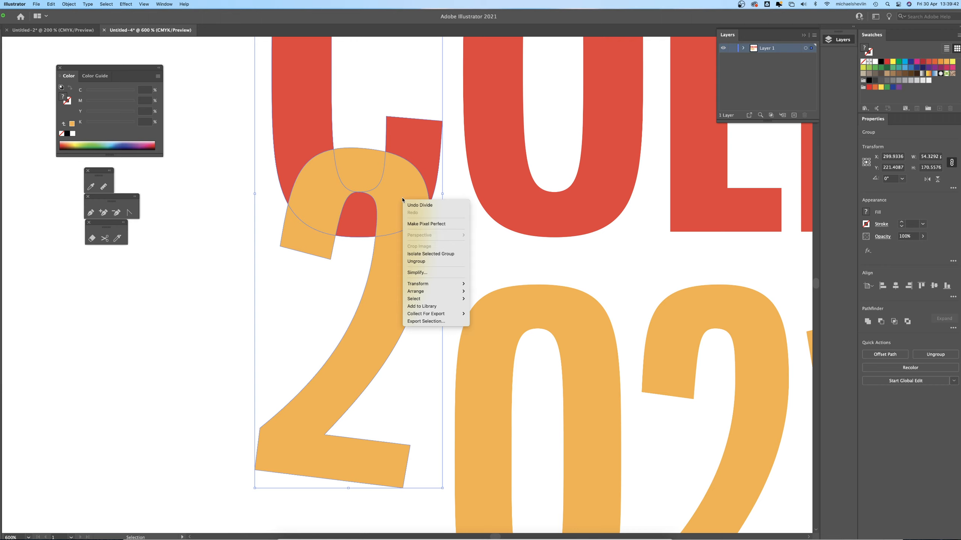
left_click(417, 261)
left_click(450, 223)
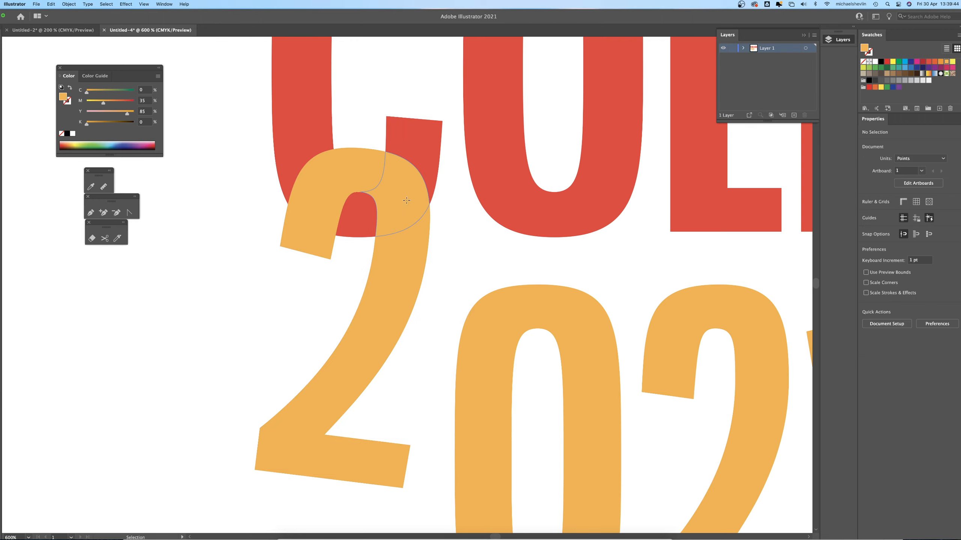
Select the divided pieces of the 2 and C one after another to check that each is a separate shape.
left_click(357, 167)
left_click(319, 182)
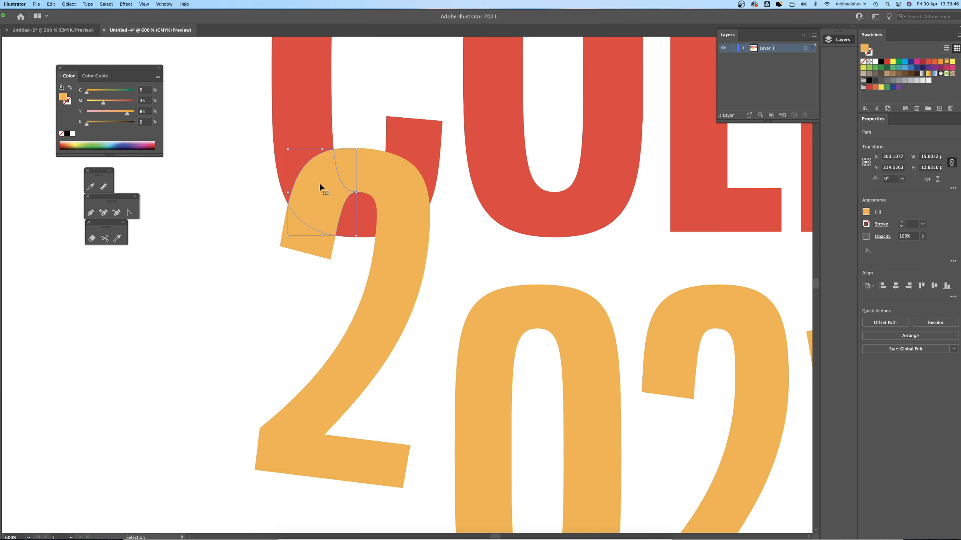
left_click(307, 239)
left_click(396, 208)
left_click(395, 244)
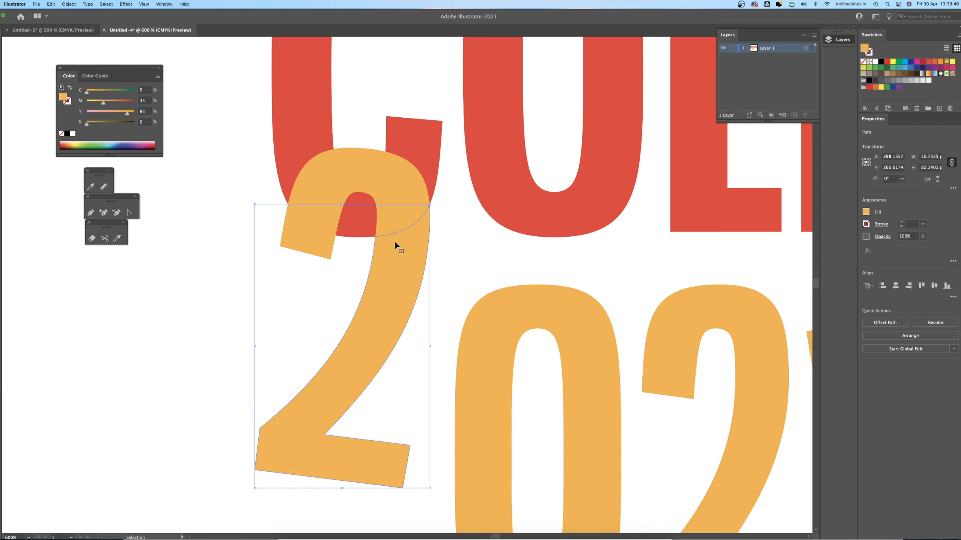
left_click(387, 196)
left_click(362, 173)
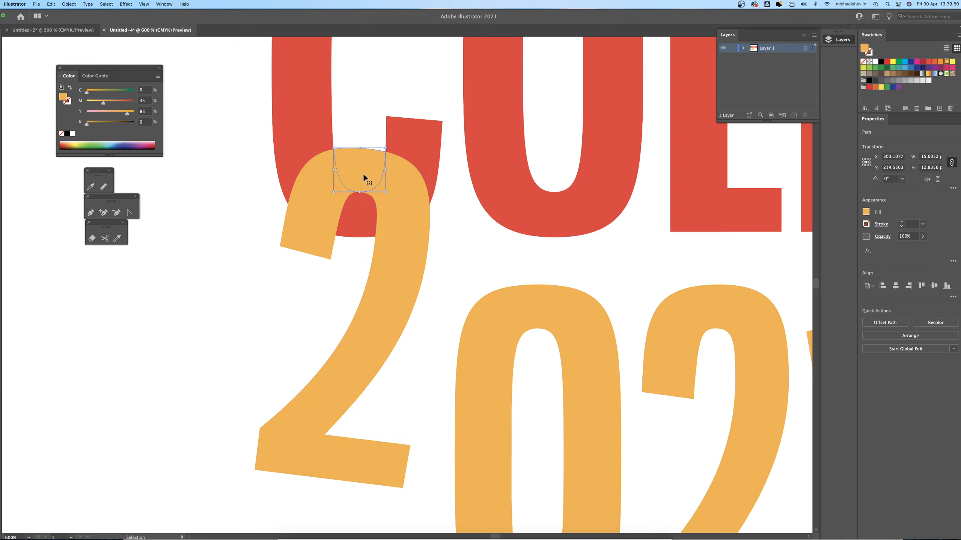
Recolour the left overlap piece with the C's red (C 0, M 90, Y 85, K 0) using the Eyedropper.
left_click(310, 192)
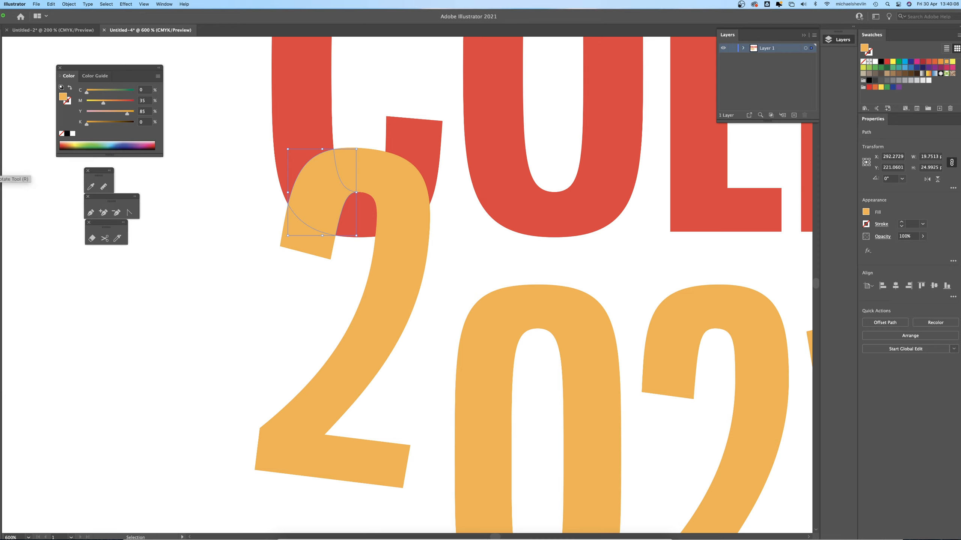
left_click(90, 186)
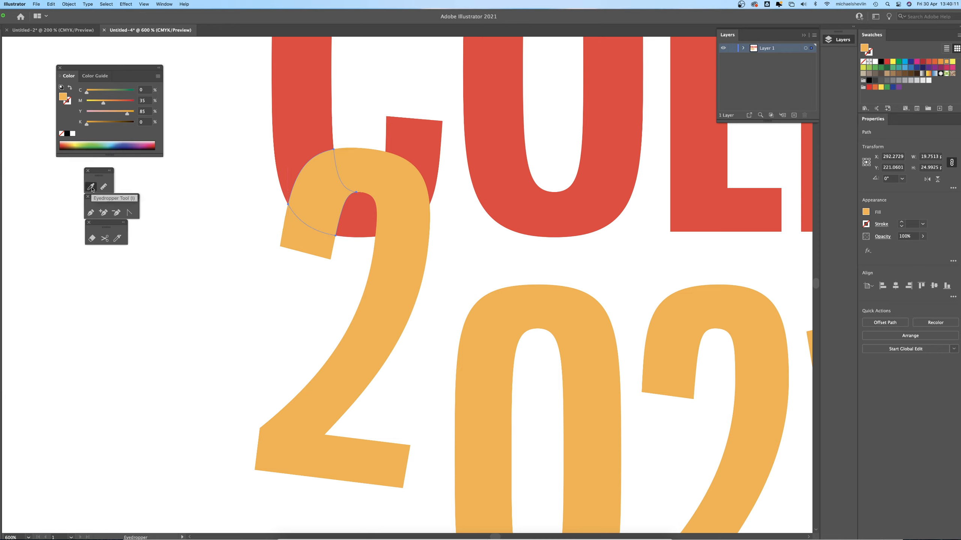
left_click(308, 131)
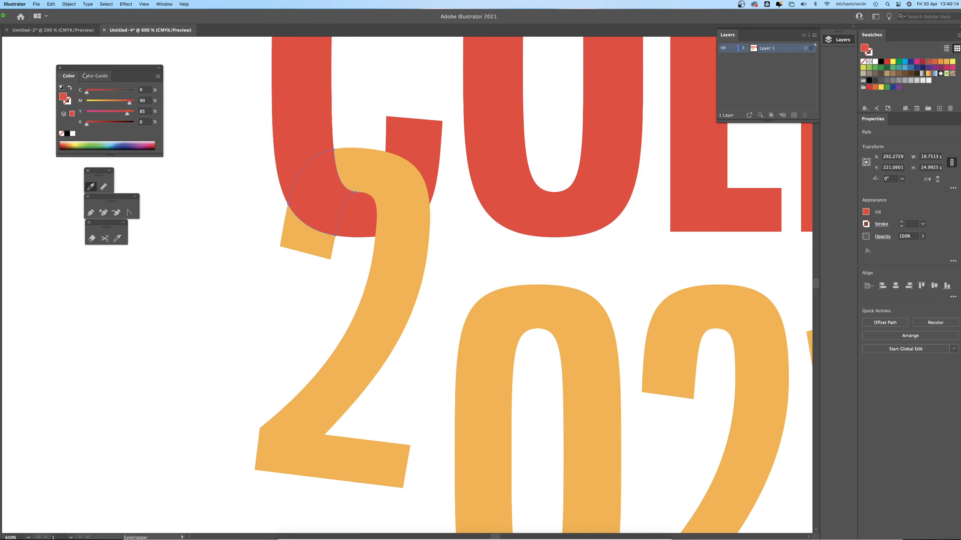
key("v")
left_click(224, 94)
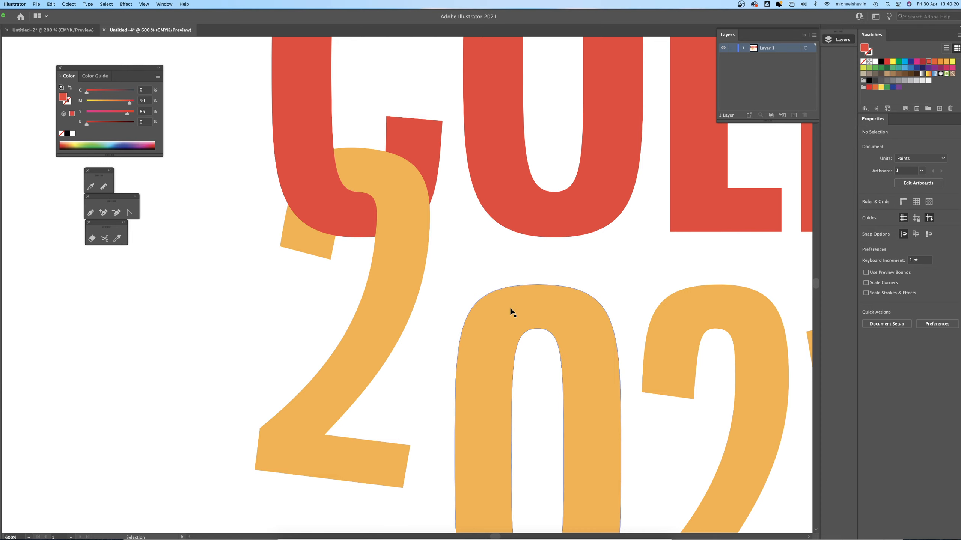
left_click(542, 317)
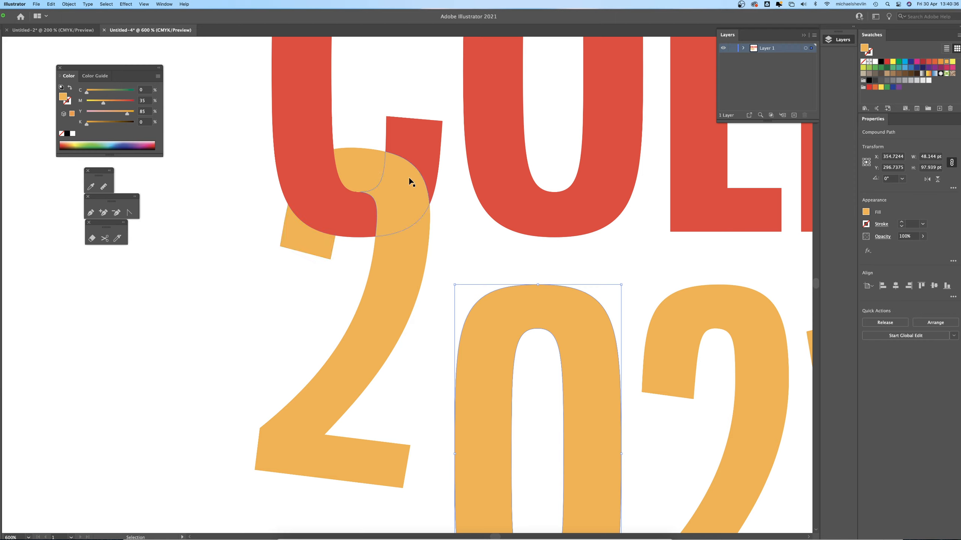
left_click(401, 202)
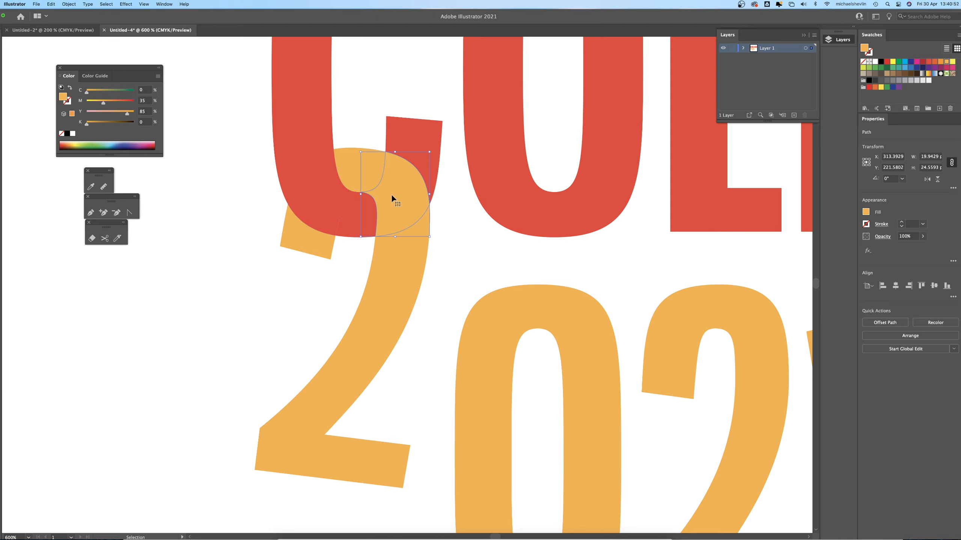
left_click(302, 194, "shift")
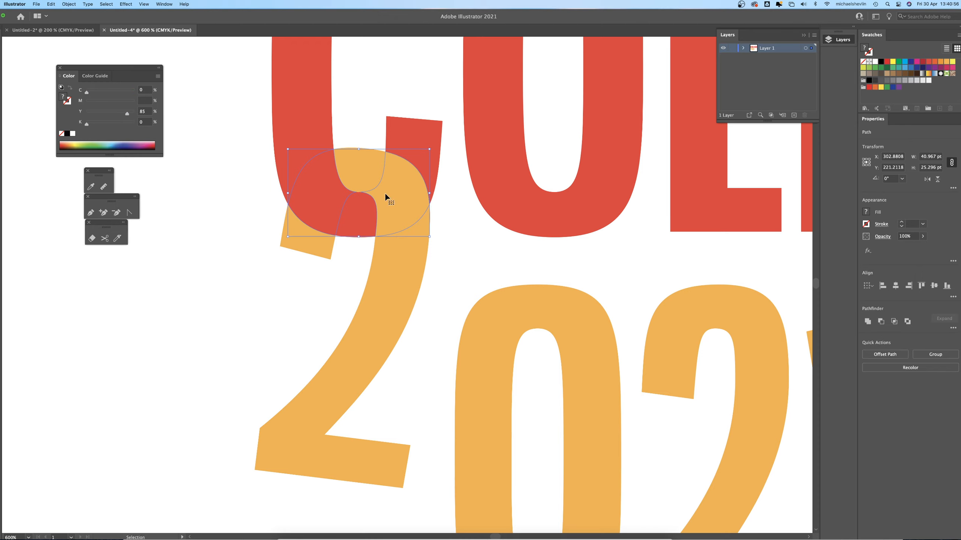
left_click(462, 219)
left_click(411, 202)
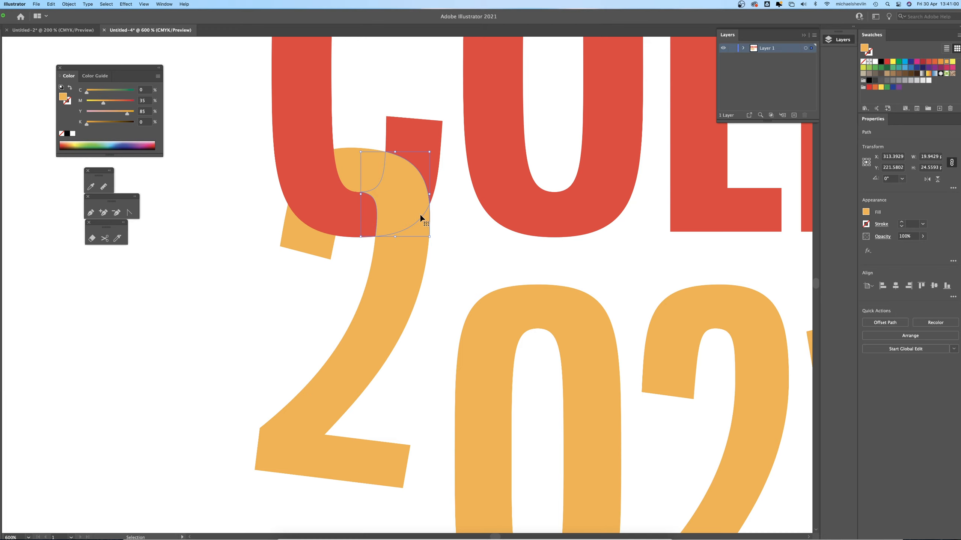
left_click(321, 196)
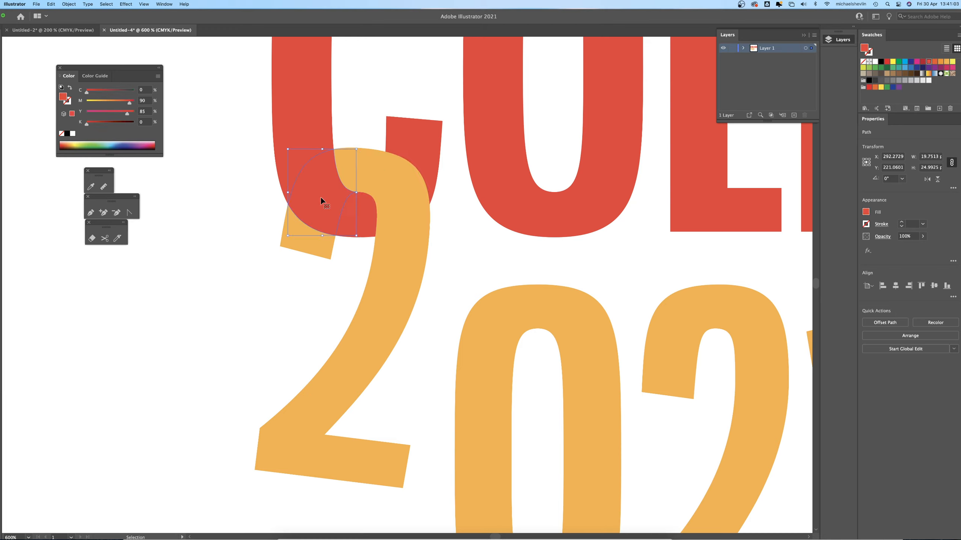
Copy the right overlap piece of the 2 and paste it in place on a new layer named UPPER.
left_click(394, 195)
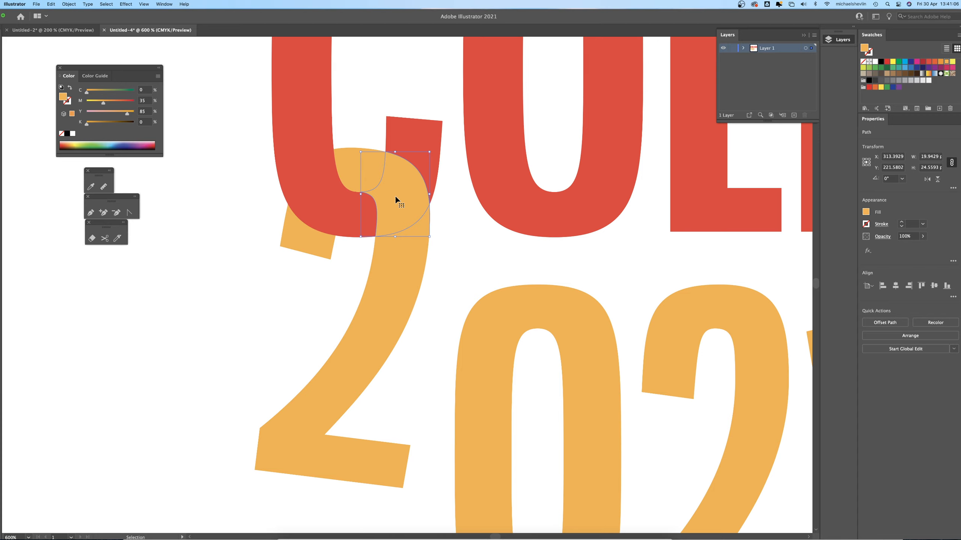
key("a")
key("v")
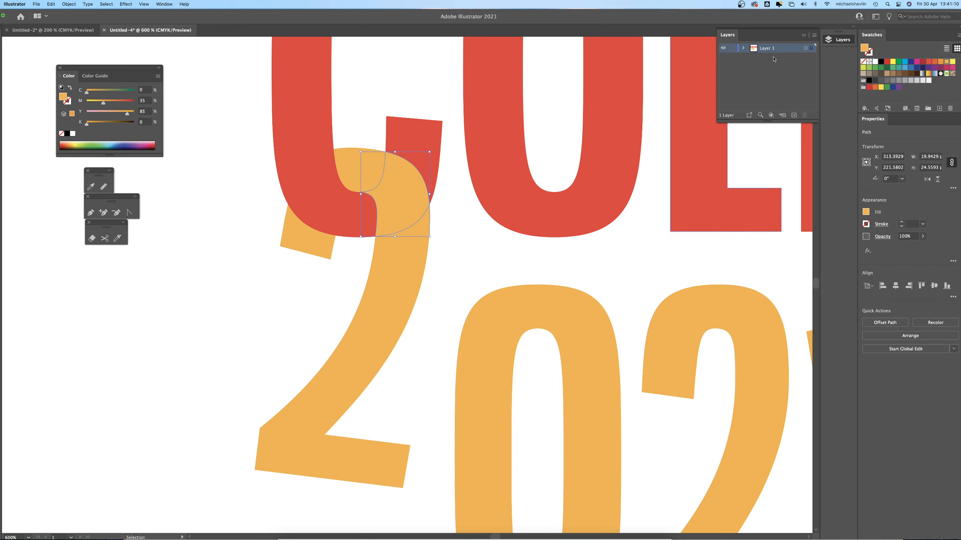
left_click(794, 116)
double_click(768, 48)
type("UPPER")
key("Return")
left_click(51, 5)
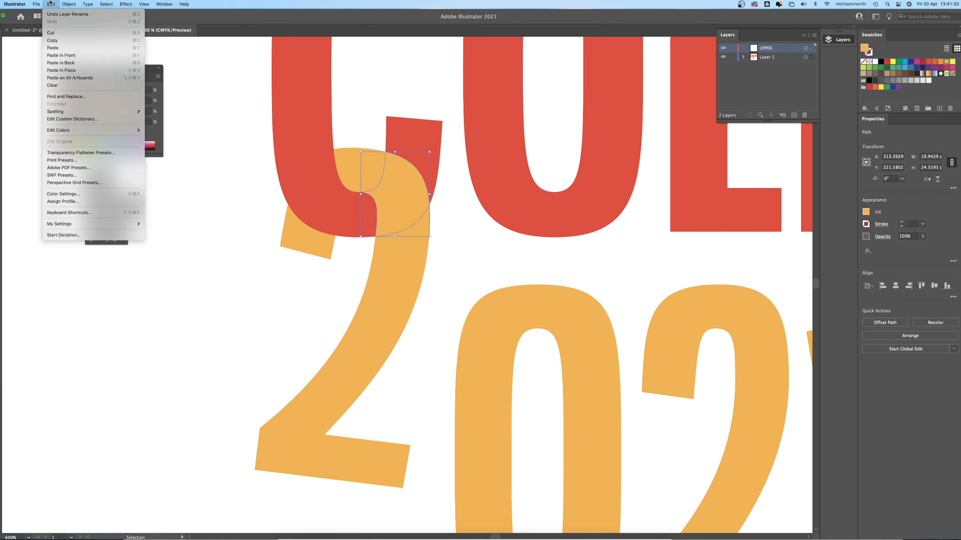
left_click(81, 70)
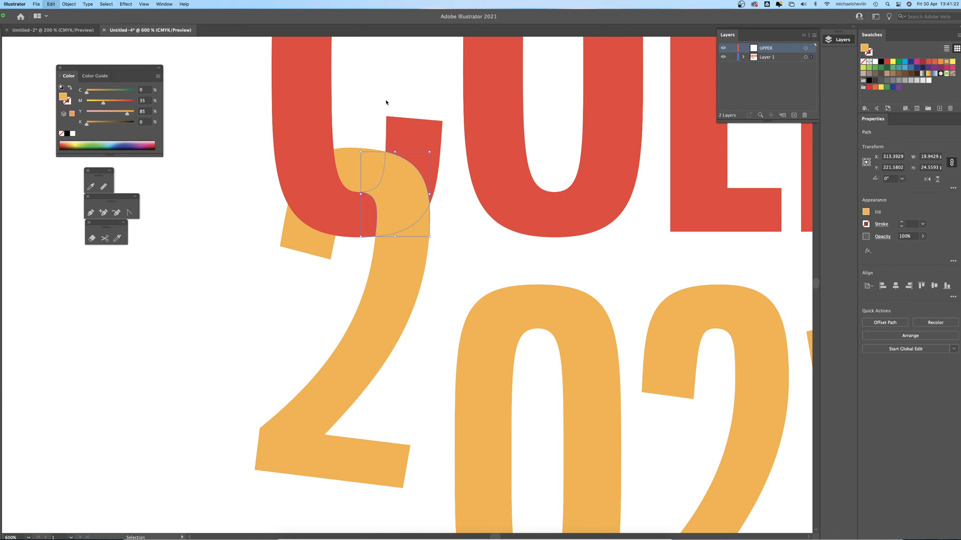
Toggle the visibility of Layer 1 and UPPER to check their contents, and lock the UPPER layer.
left_click(723, 57)
left_click(723, 48)
left_click(723, 48)
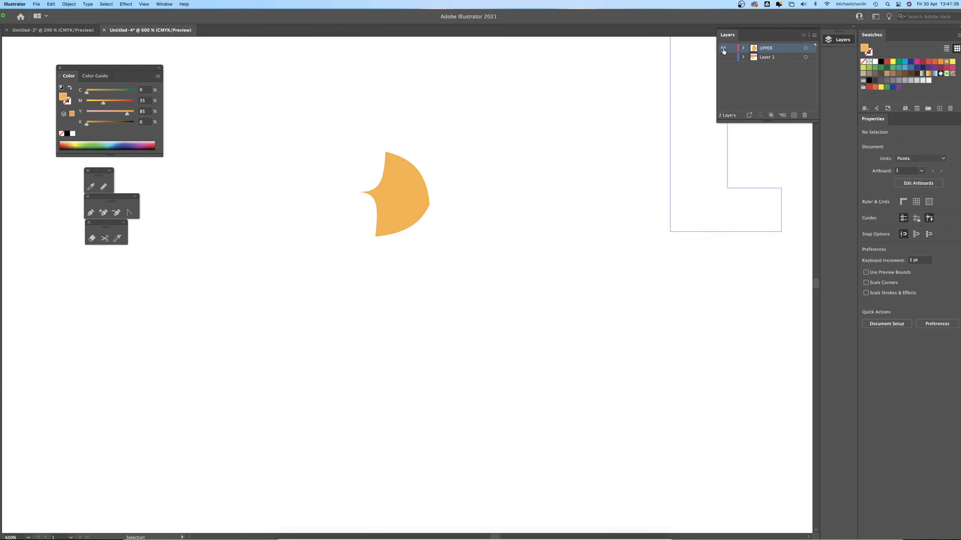
left_click(723, 57)
left_click(723, 49)
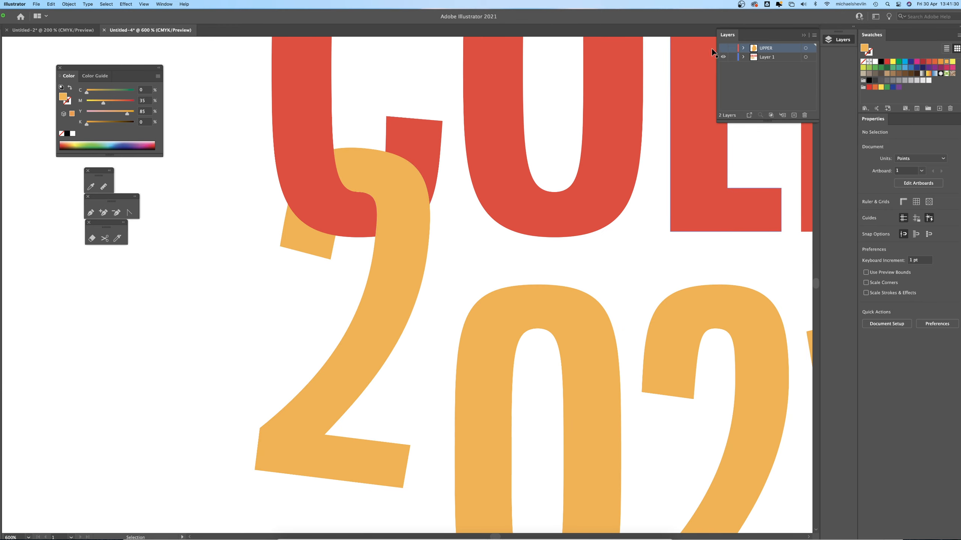
left_click(723, 48)
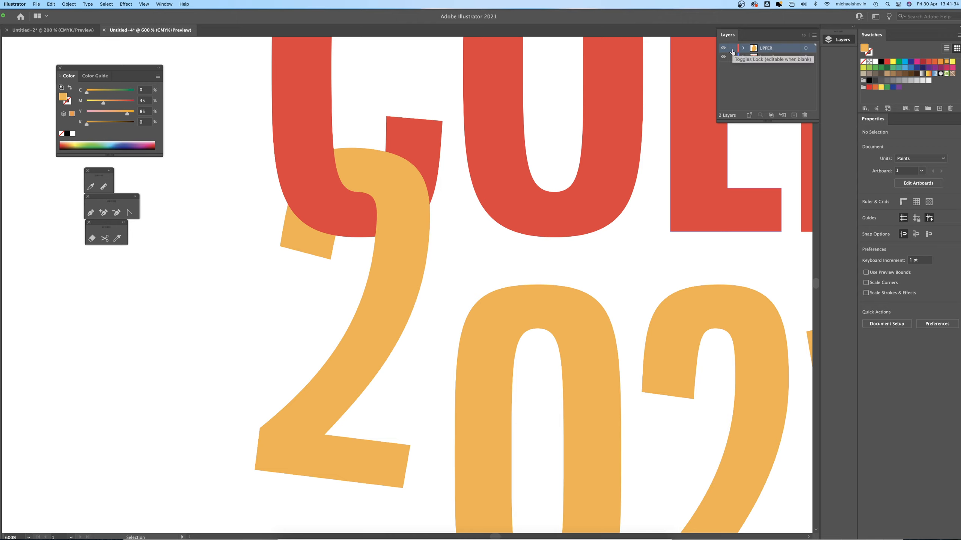
left_click(732, 49)
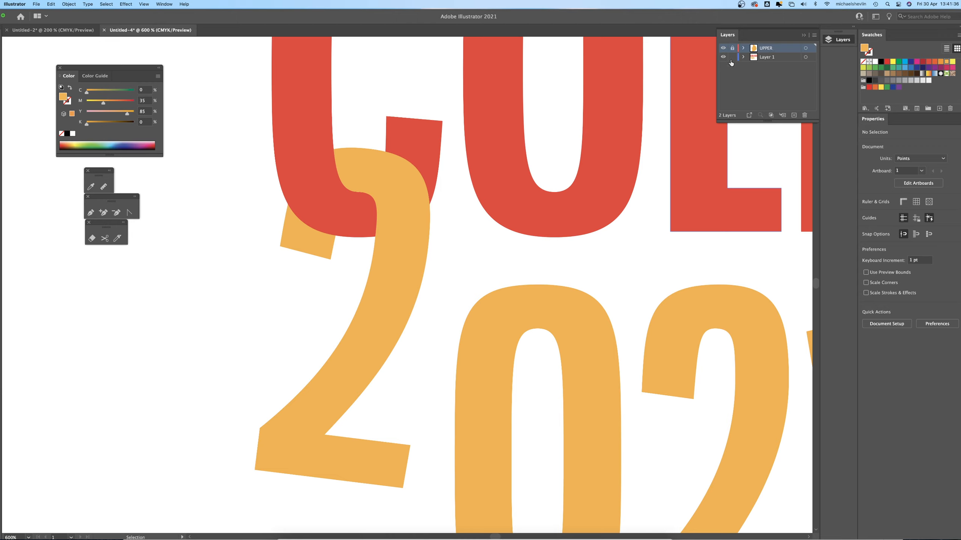
Hide UPPER and reshape the right overlap piece on Layer 1, extending its lower inner corner left under the bottom of the C.
left_click(397, 195)
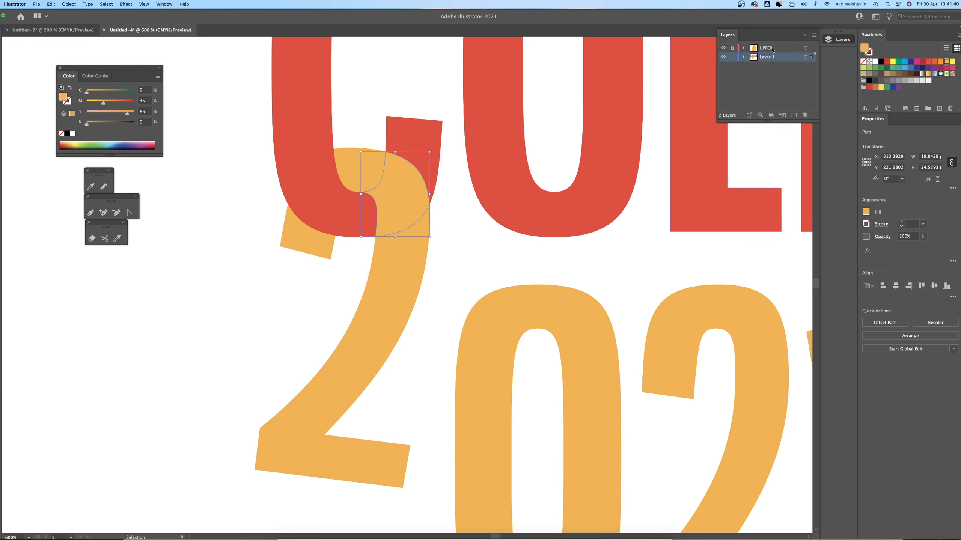
left_click(722, 49)
key("a")
left_click(362, 193)
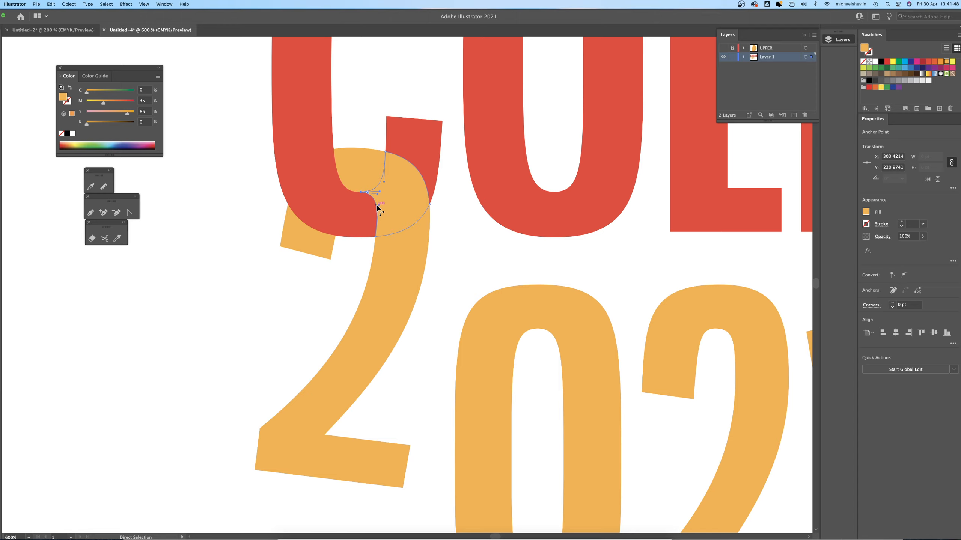
left_click_drag(376, 204, 366, 236)
Show UPPER again and recolour the reshaped piece on Layer 1 with the C's red using the Eyedropper.
left_click(723, 49)
left_click(90, 186)
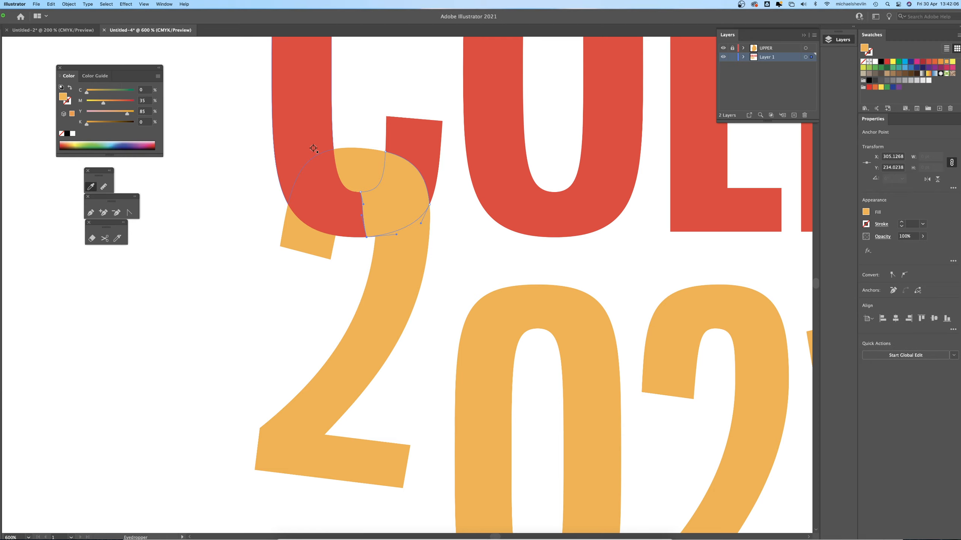
left_click(317, 180)
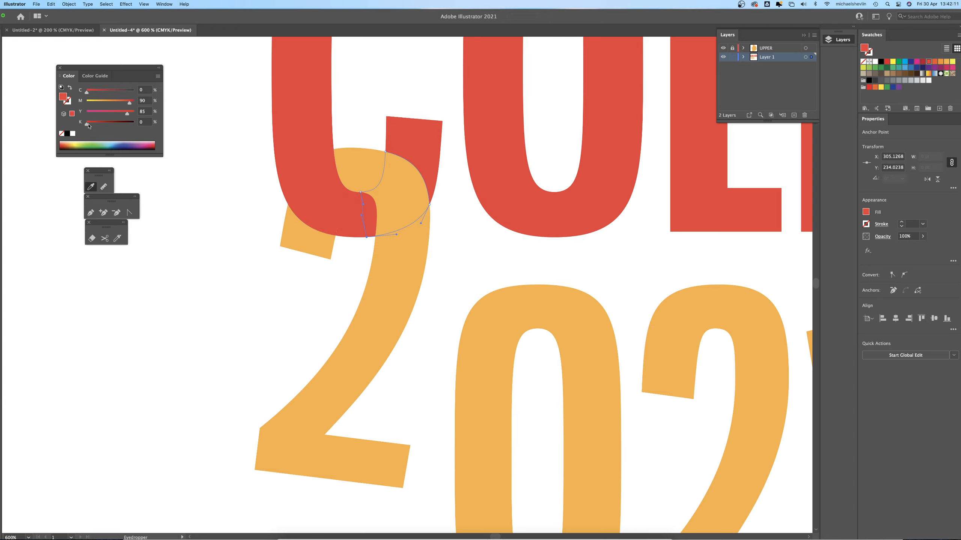
Darken the reshaped piece on Layer 1 to 35% black and nudge its left edge slightly right to narrow the shadow.
left_click_drag(89, 126, 104, 126)
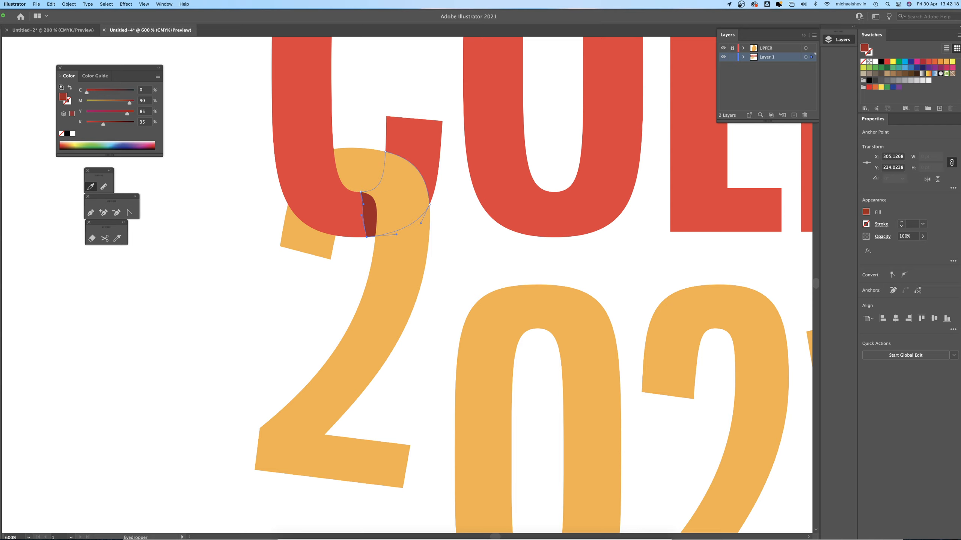
key("a")
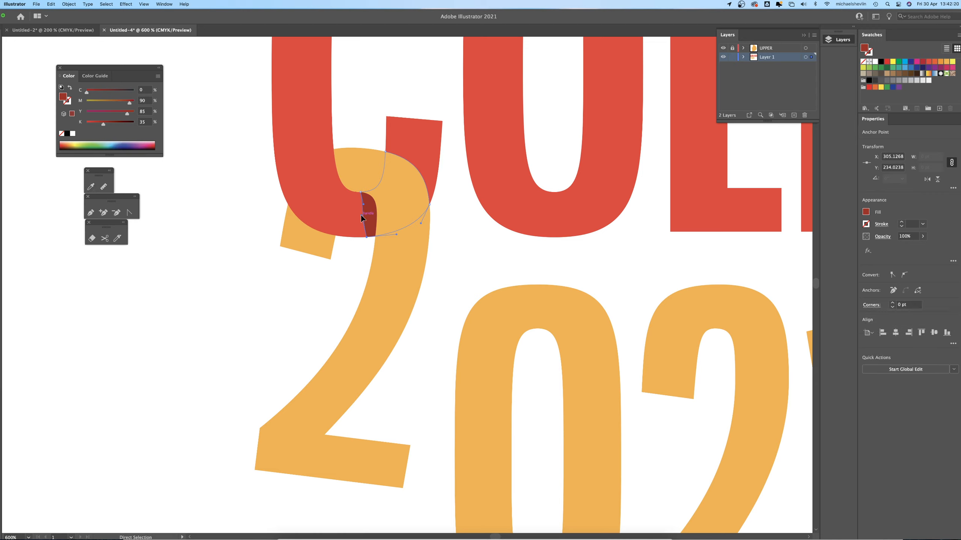
left_click_drag(361, 215, 368, 215)
left_click(457, 243)
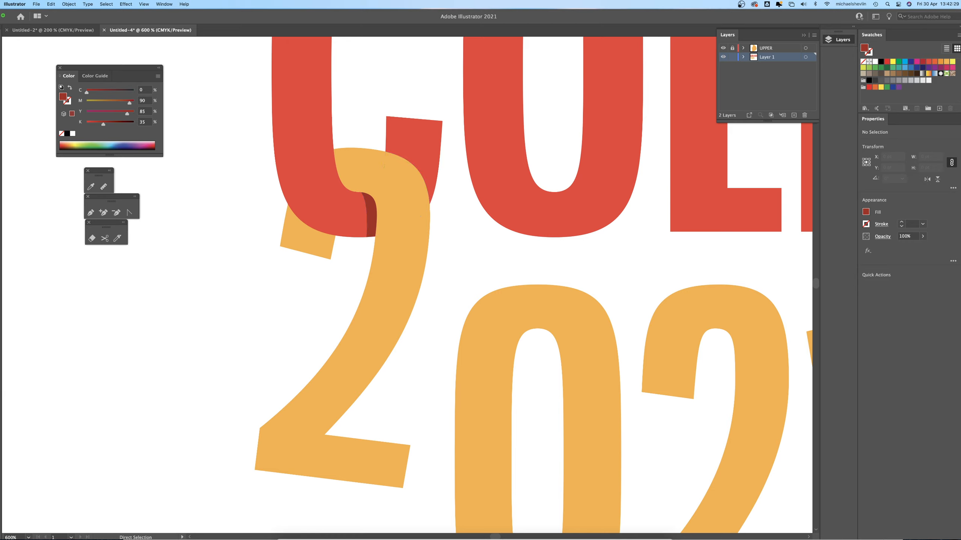
Copy the C's red left overlap piece in place onto the UPPER layer, leaving UPPER locked and Layer 1 unlocked.
key("v")
left_click(325, 178)
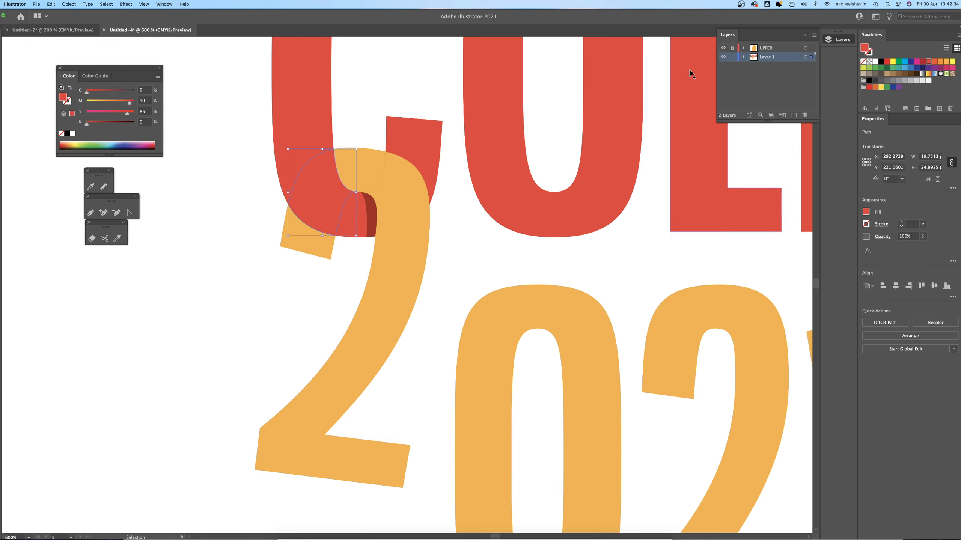
left_click(772, 49)
left_click(732, 48)
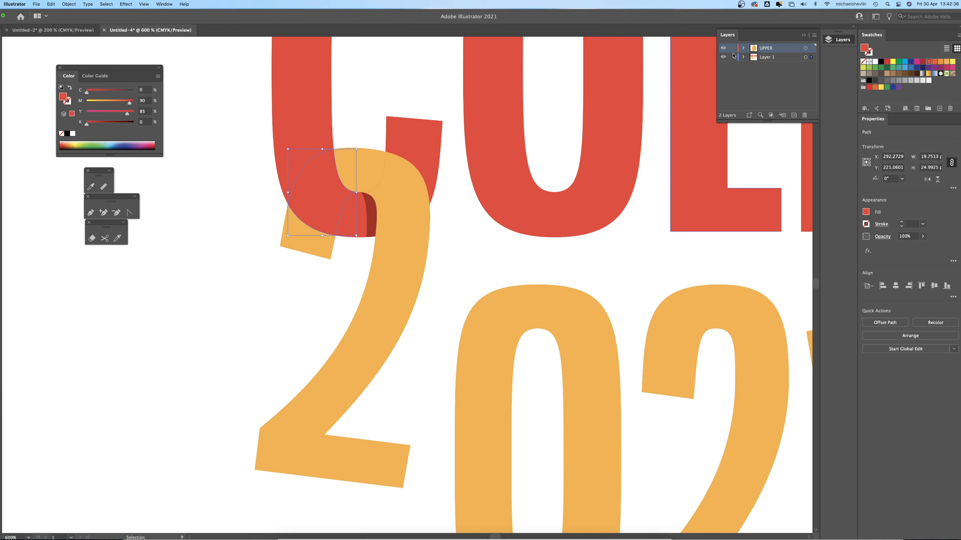
left_click(732, 56)
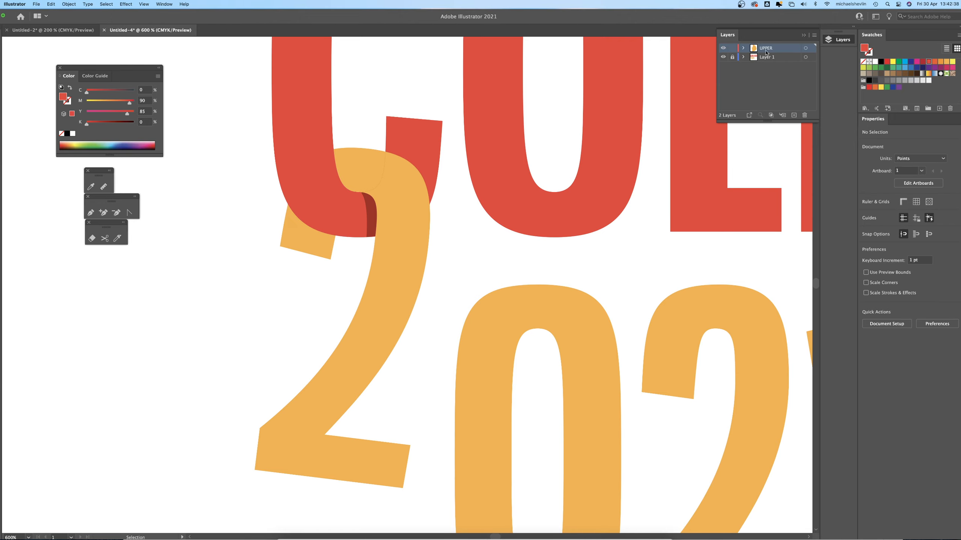
left_click(50, 4)
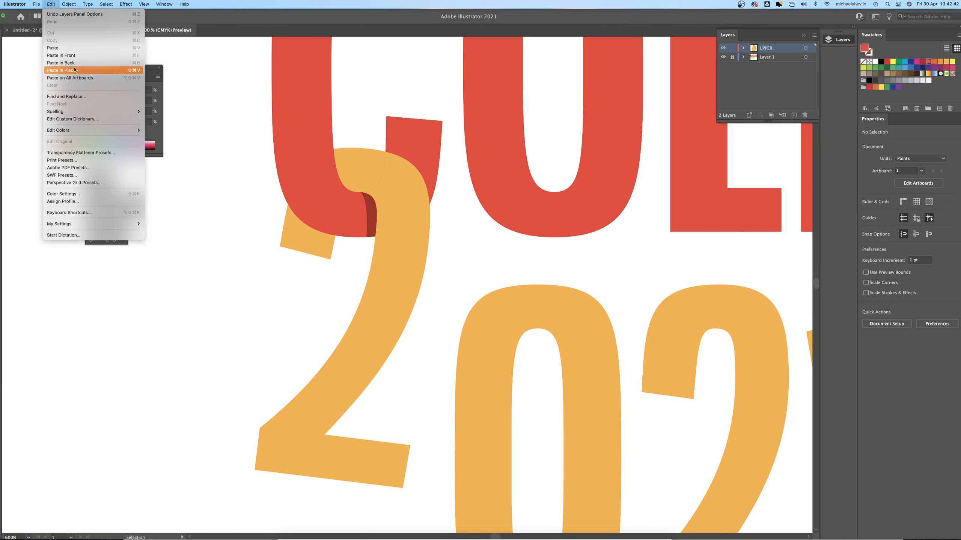
left_click(60, 70)
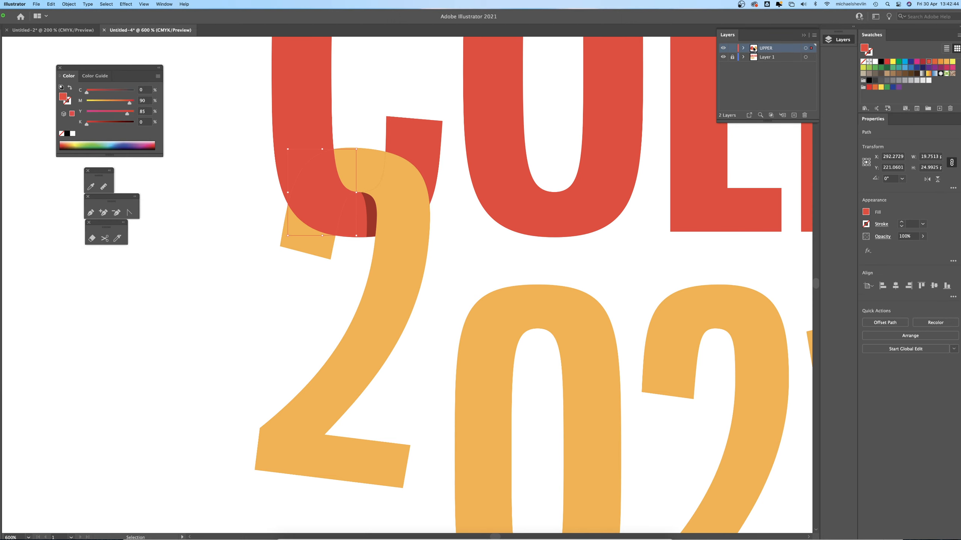
left_click(732, 48)
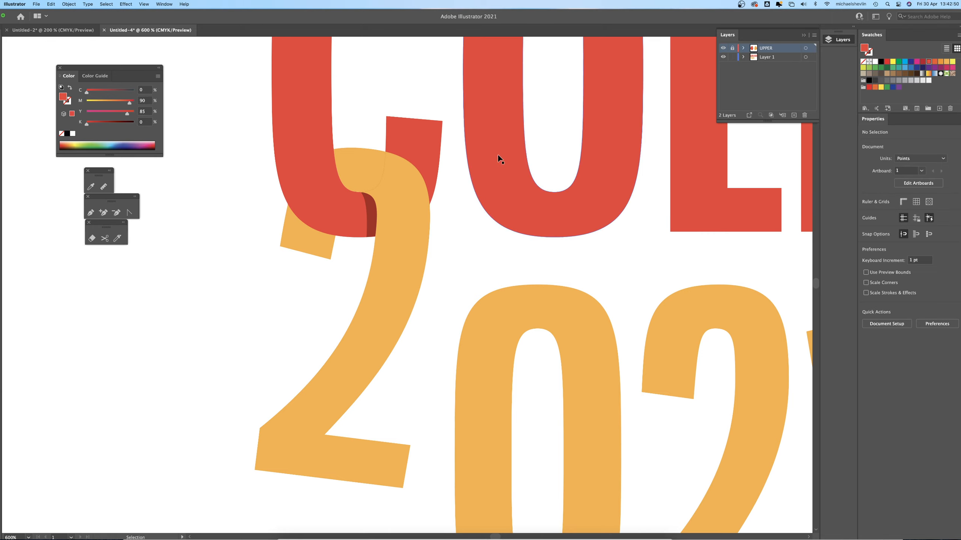
Shift the left overlap piece on Layer 1 slightly down and left so it extends below the C's lower curve.
left_click(309, 221)
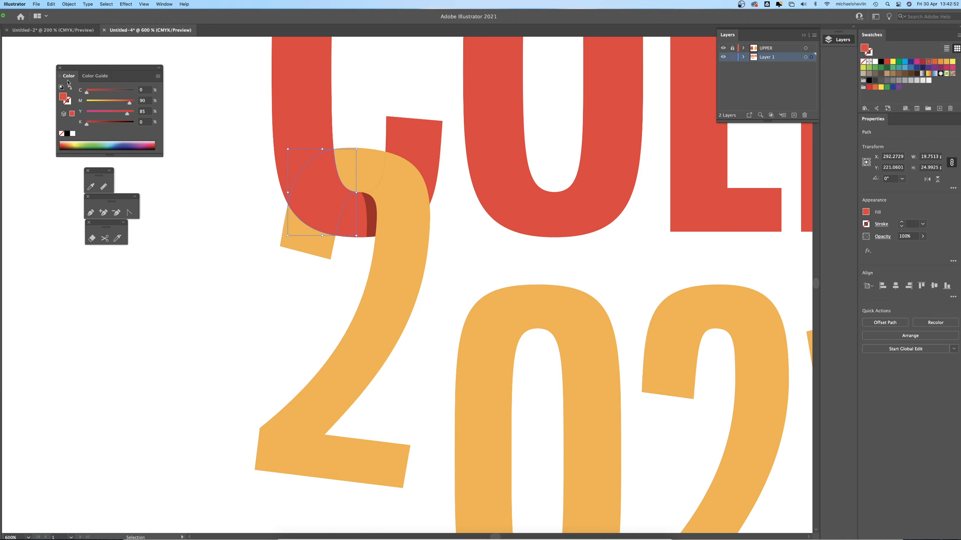
key("a")
left_click(288, 205)
left_click_drag(289, 207, 286, 213)
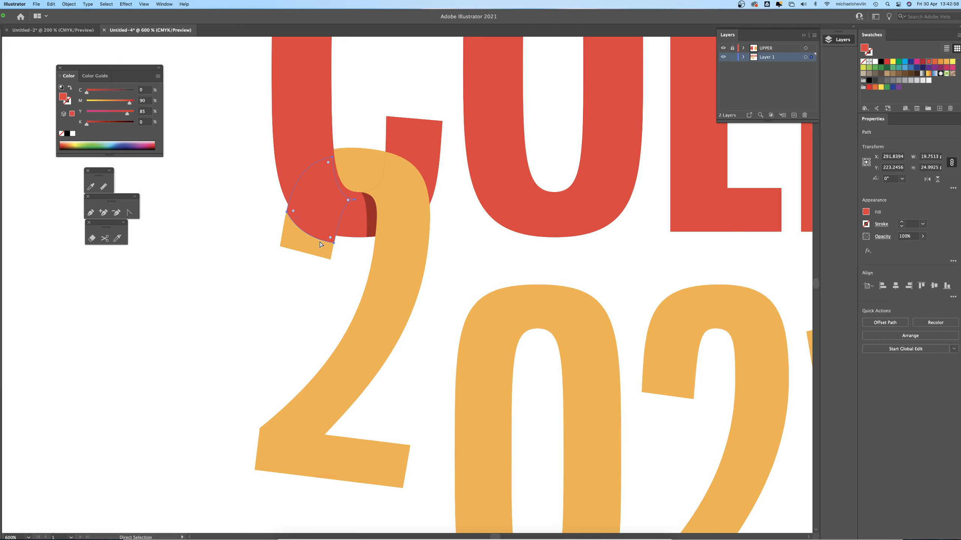
left_click(333, 242)
Recolour the shifted piece with the 2's orange using the Eyedropper and darken it to 25% black.
left_click(91, 186)
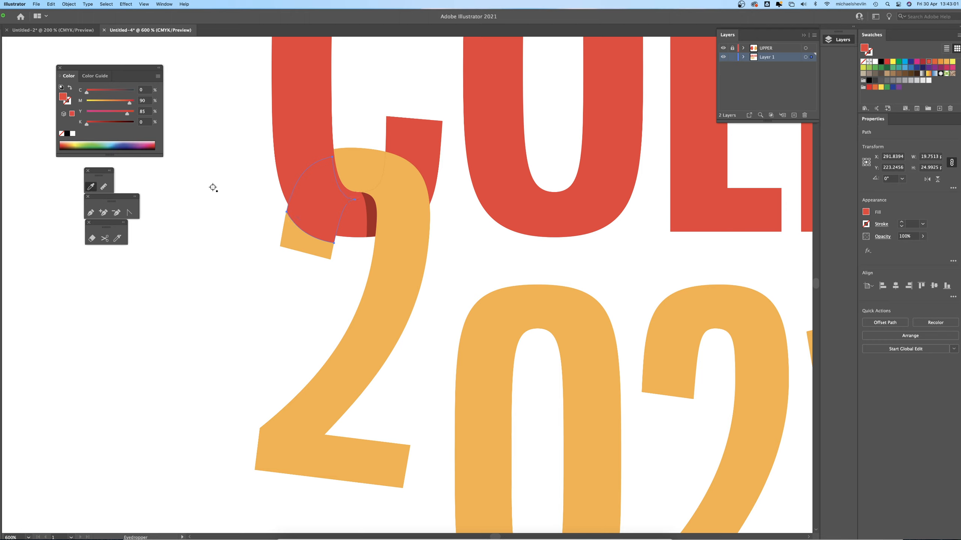
left_click(392, 187)
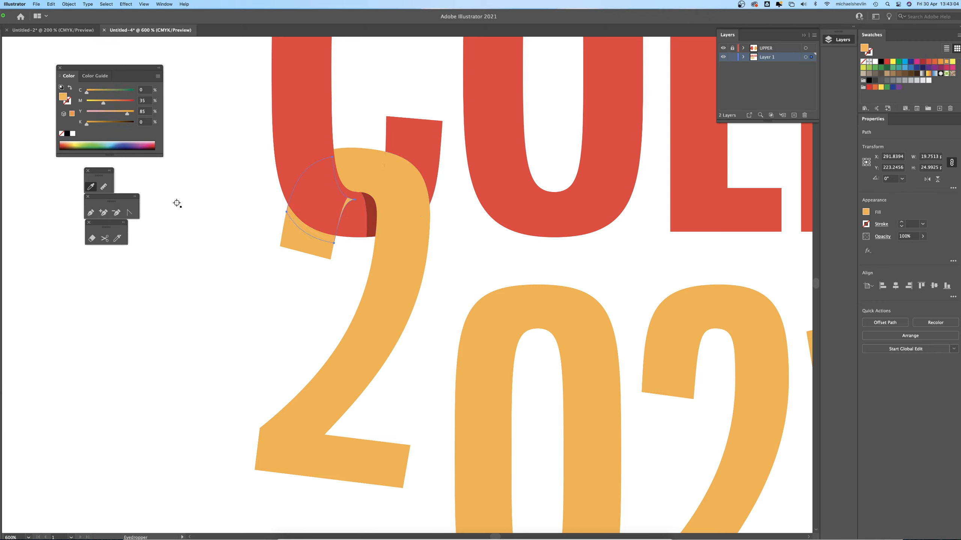
left_click_drag(92, 127, 99, 126)
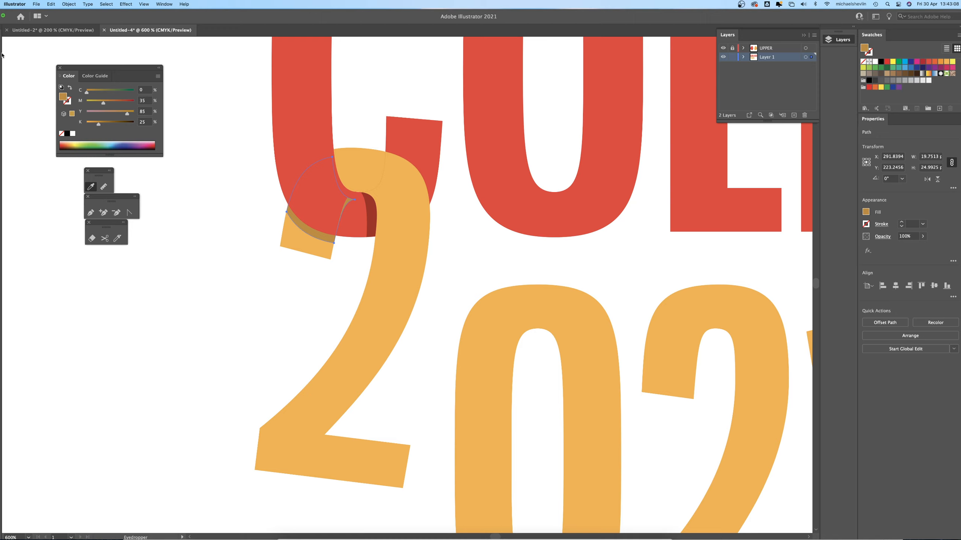
Move the inner corner anchor of the dark orange shadow piece up and left to hide it beneath the C.
key("a")
left_click(354, 199)
left_click_drag(354, 200, 347, 190)
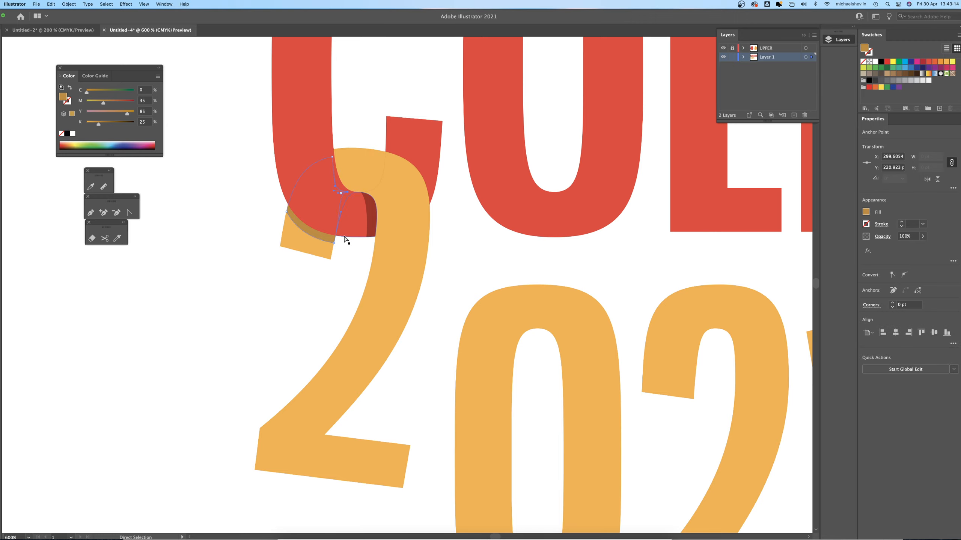
left_click(347, 271)
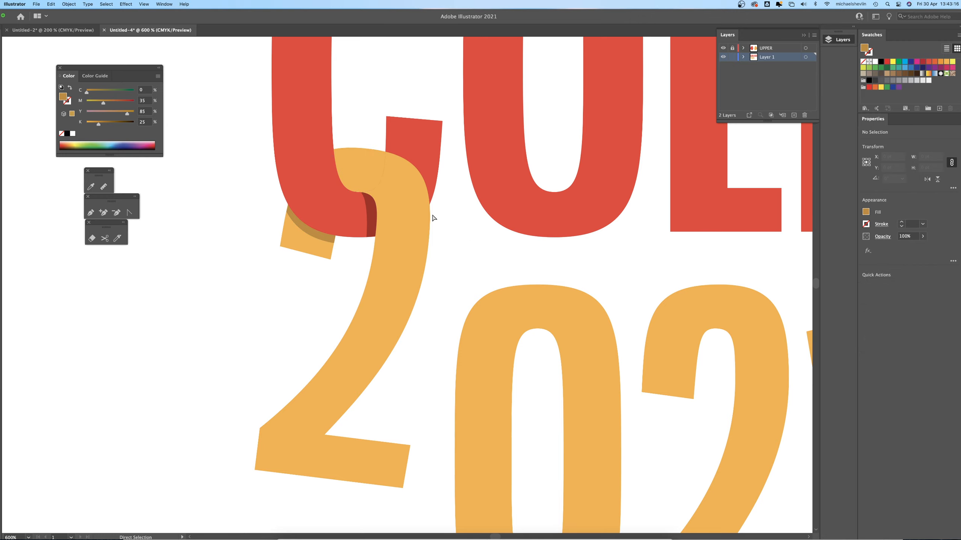
Move the 0 up to overlap the bottom of the O in COLLEGE and rotate it about 3.5° clockwise.
scroll(410, 212, "down", 4)
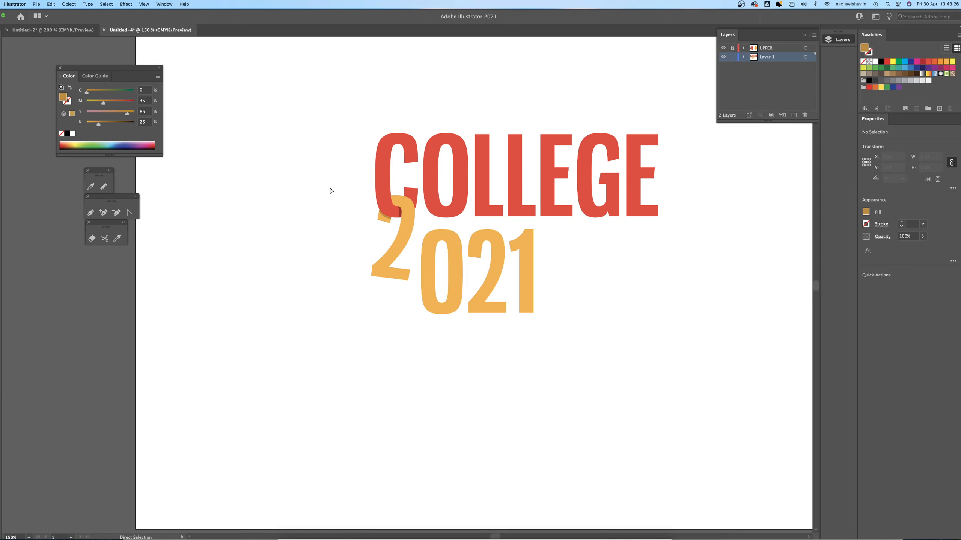
key("v")
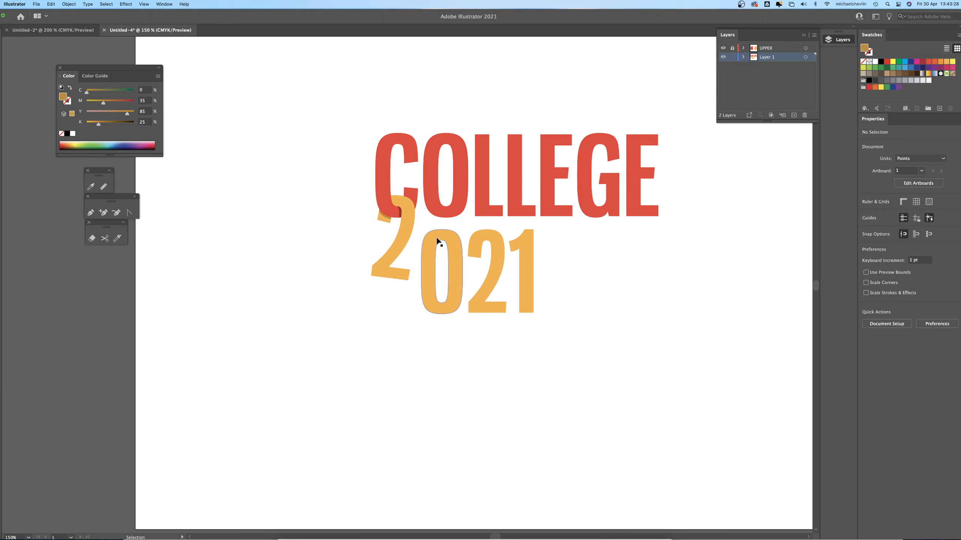
left_click_drag(453, 250, 456, 214)
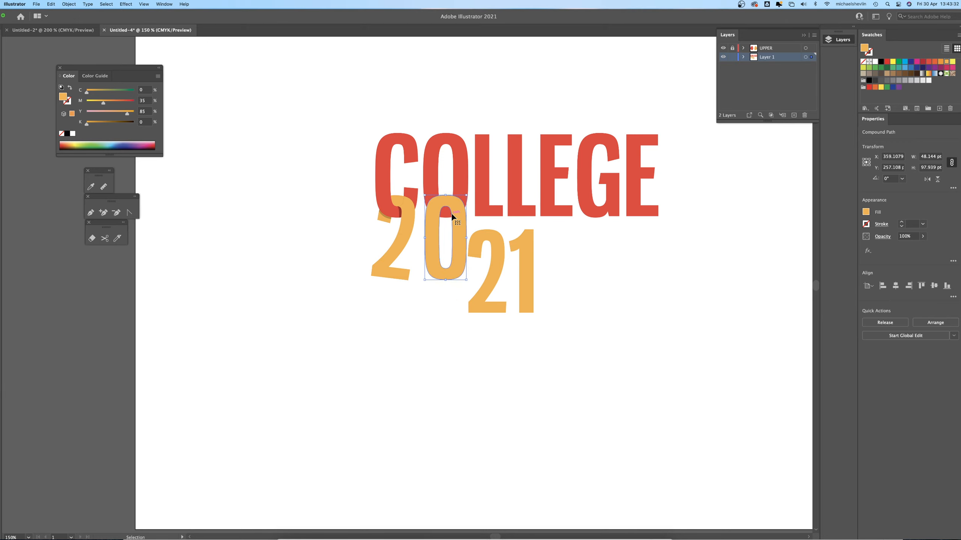
scroll(449, 209, "up", 4)
scroll(449, 214, "up", 3)
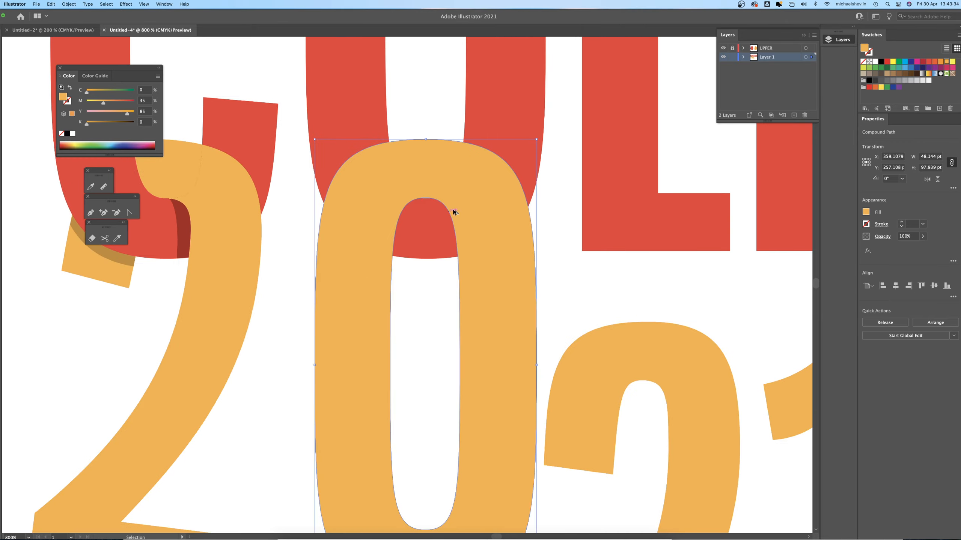
mouse_move(537, 137)
left_mouse_down()
mouse_move(562, 141)
mouse_move(550, 146)
left_mouse_up()
left_click_drag(484, 261, 478, 260)
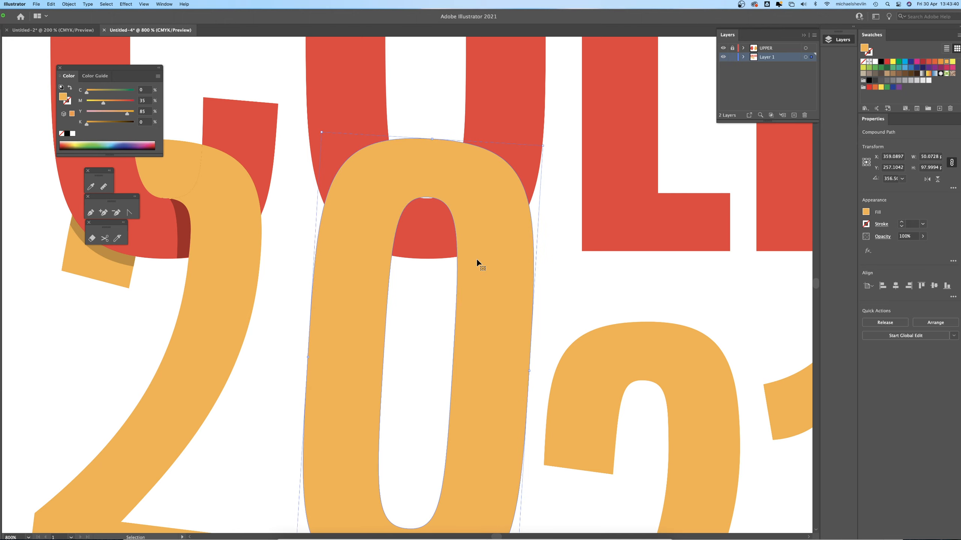
Divide the overlapping 0 and red O with Pathfinder and ungroup the resulting pieces.
left_click(505, 105, "shift")
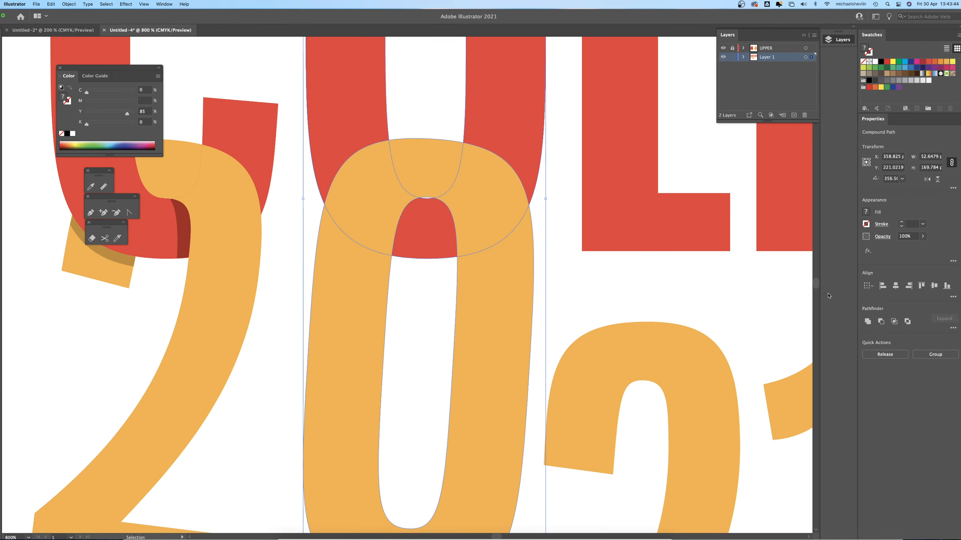
left_click(951, 328)
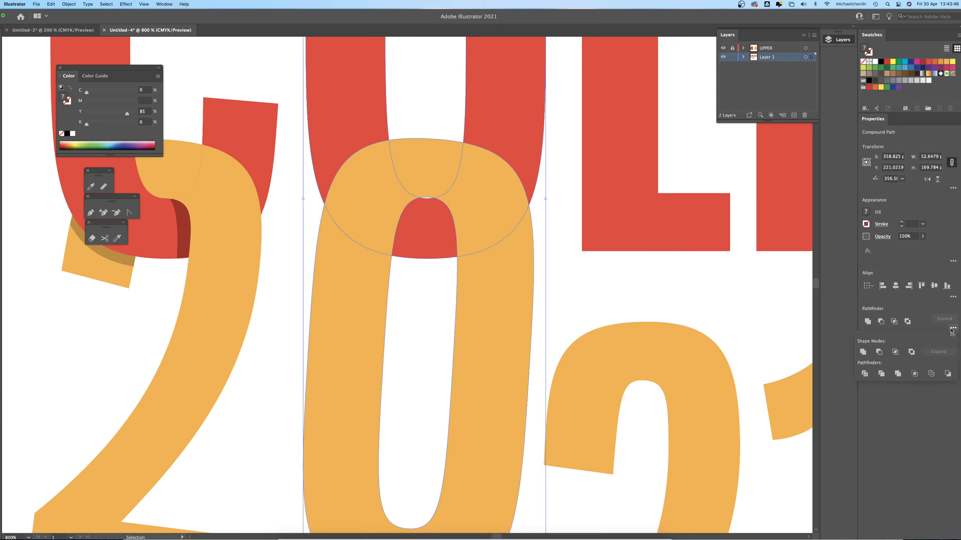
left_click(864, 374)
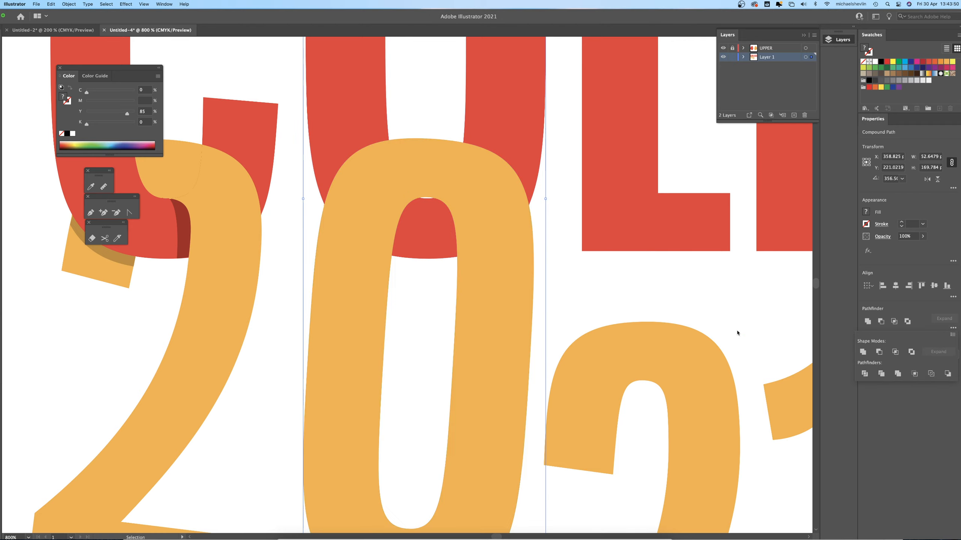
key("super+shift+a")
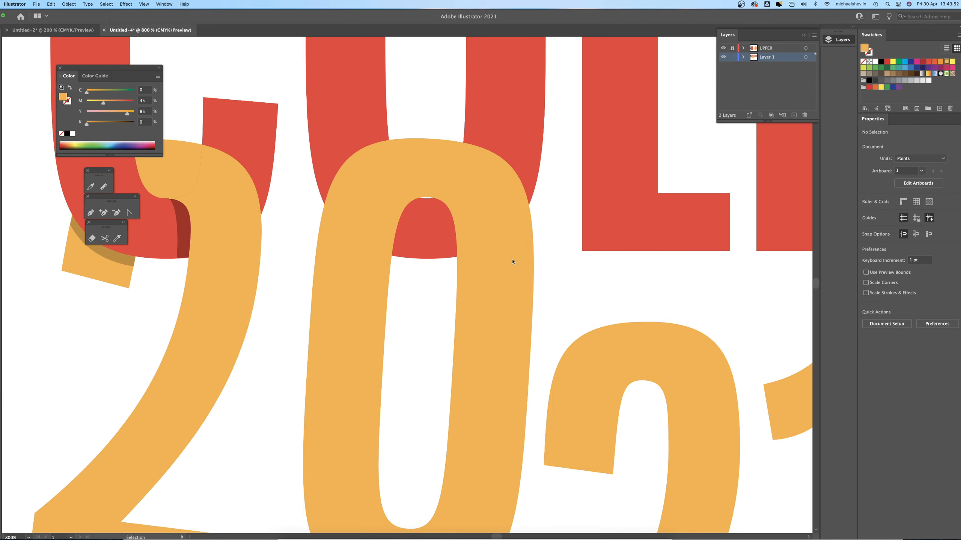
left_click(515, 246)
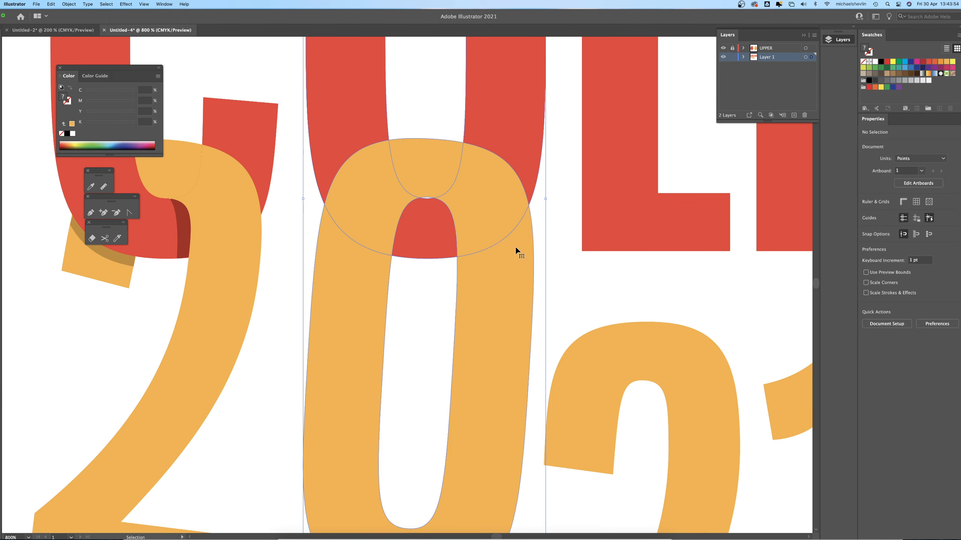
right_click(515, 248)
left_click(537, 310)
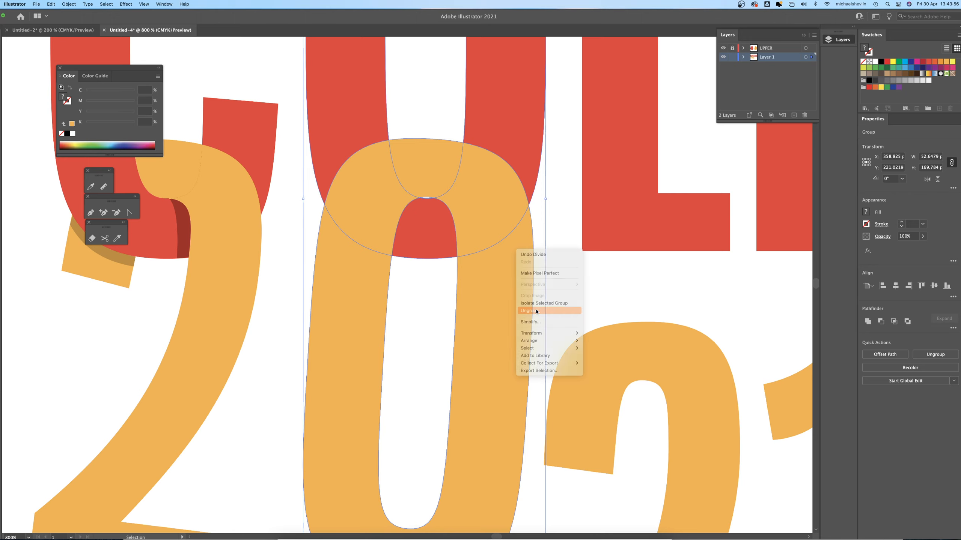
left_click(566, 246)
Recolour the left overlap piece of the 0 with the O's red using the Eyedropper.
left_click(366, 195)
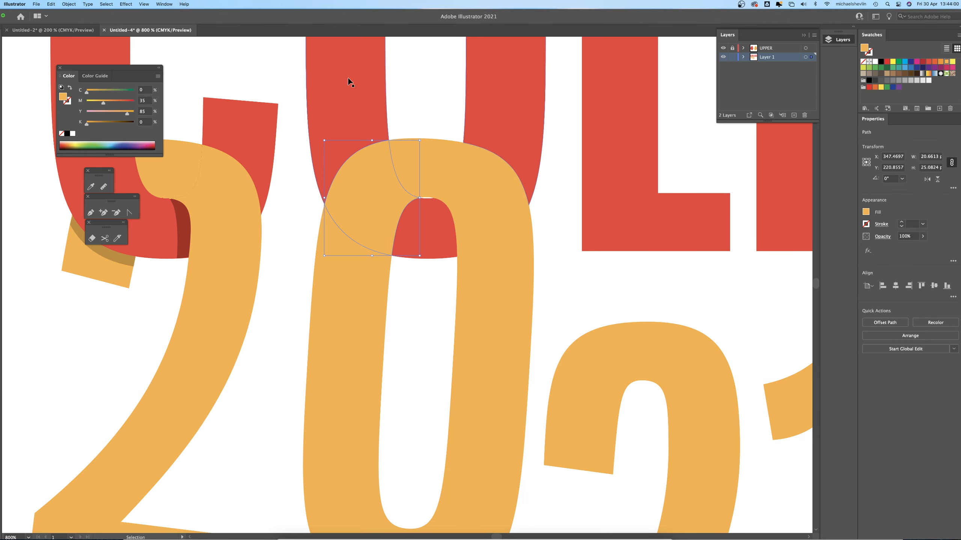
left_click(91, 187)
left_click(333, 100)
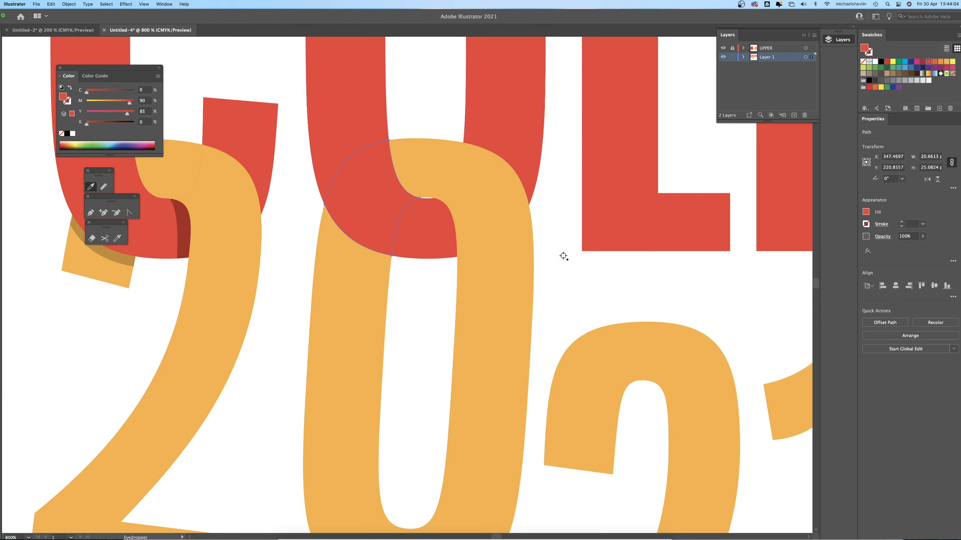
left_click(1, 47)
left_click(556, 262)
Copy the right orange overlap piece of the 0, paste it in place on the UPPER layer, and lock that layer.
scroll(455, 165, "down", 3)
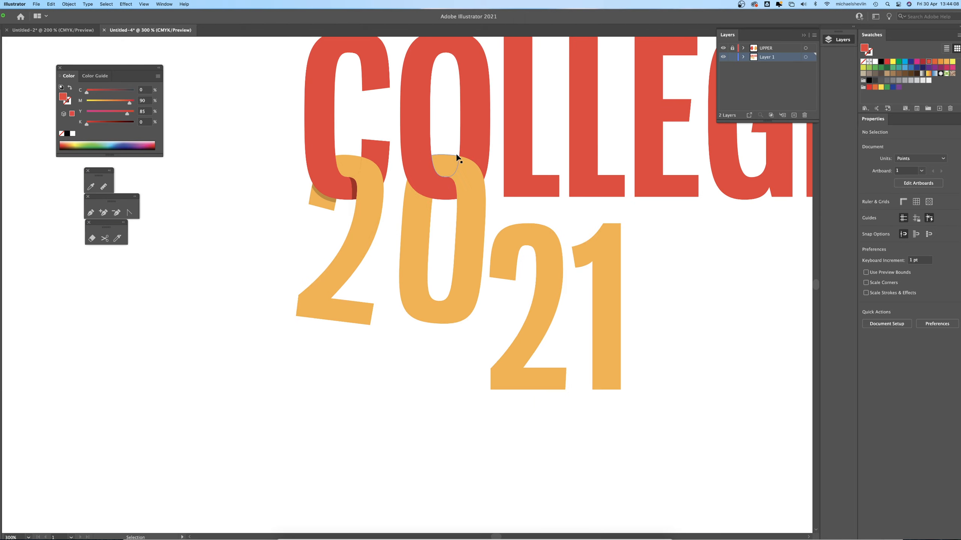
scroll(456, 153, "down", 2)
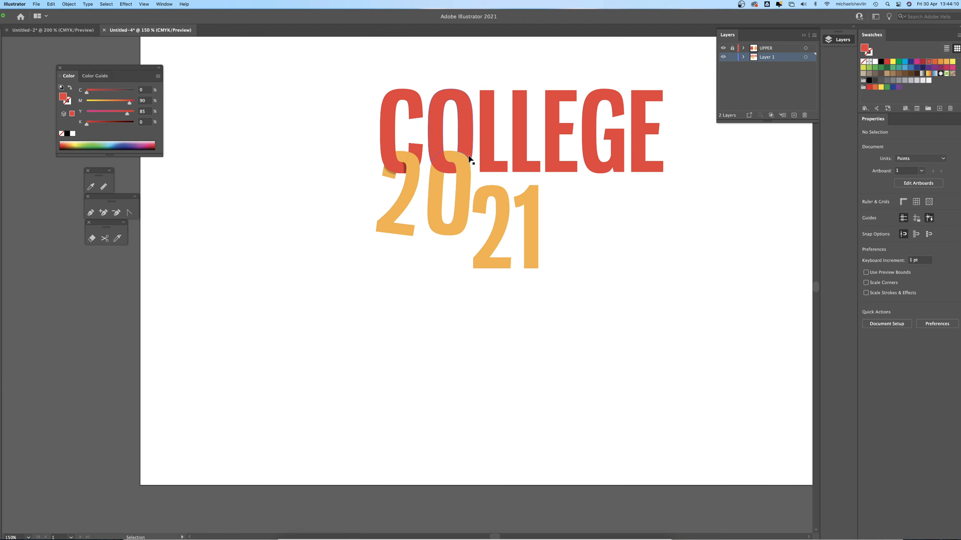
scroll(463, 155, "up", 4)
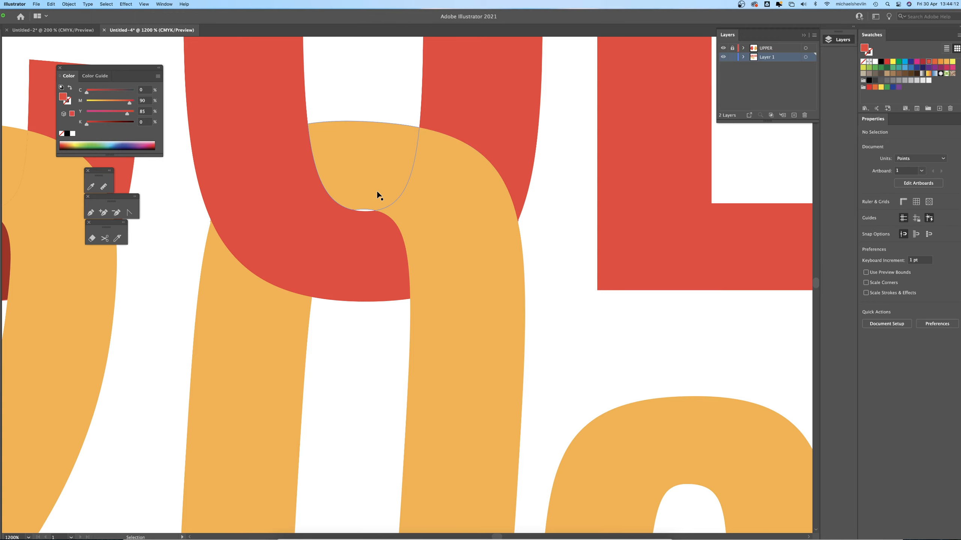
left_click(420, 219)
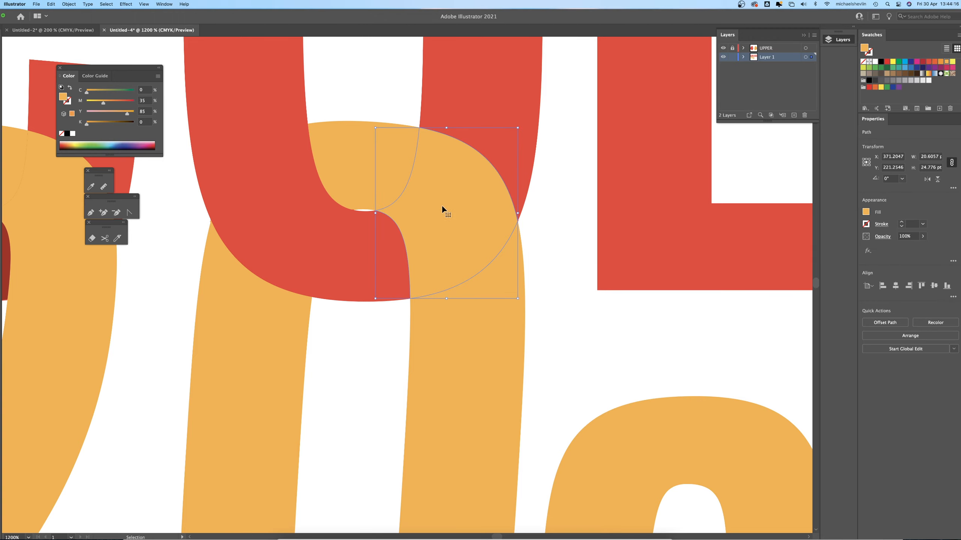
key("a")
key("v")
left_click(767, 51)
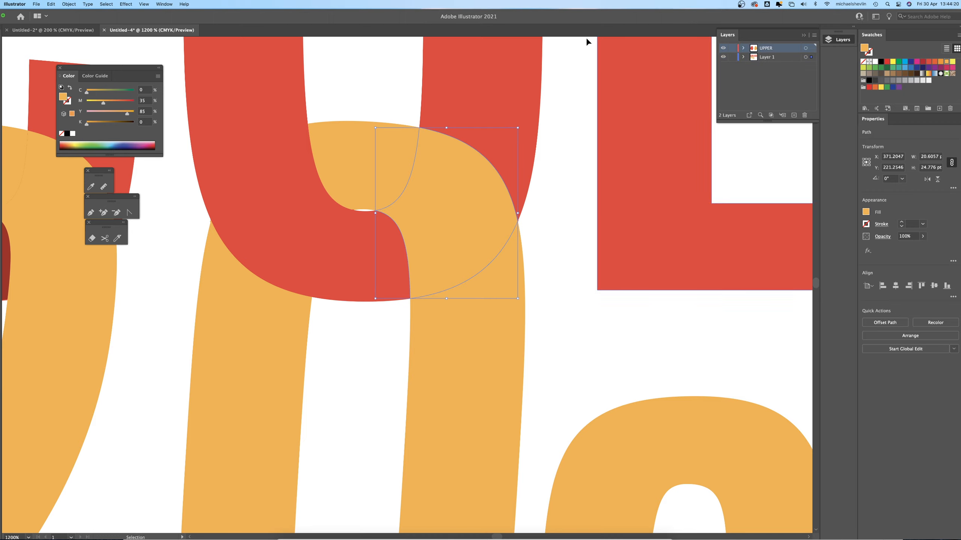
left_click(49, 4)
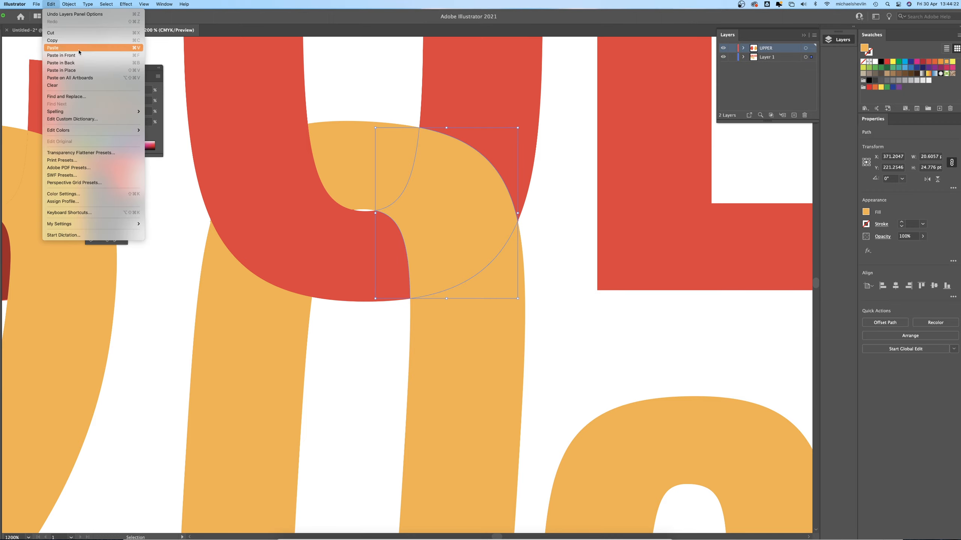
left_click(81, 70)
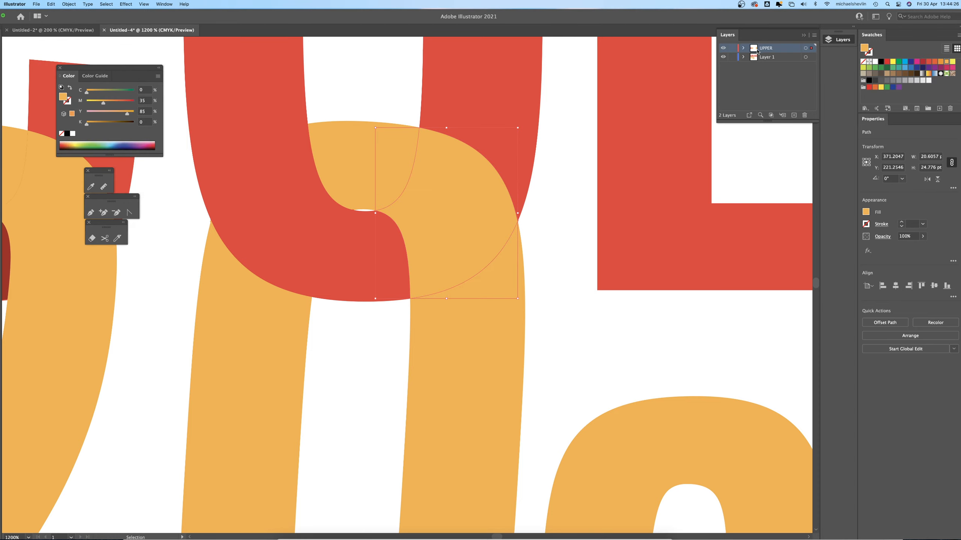
left_click(731, 48)
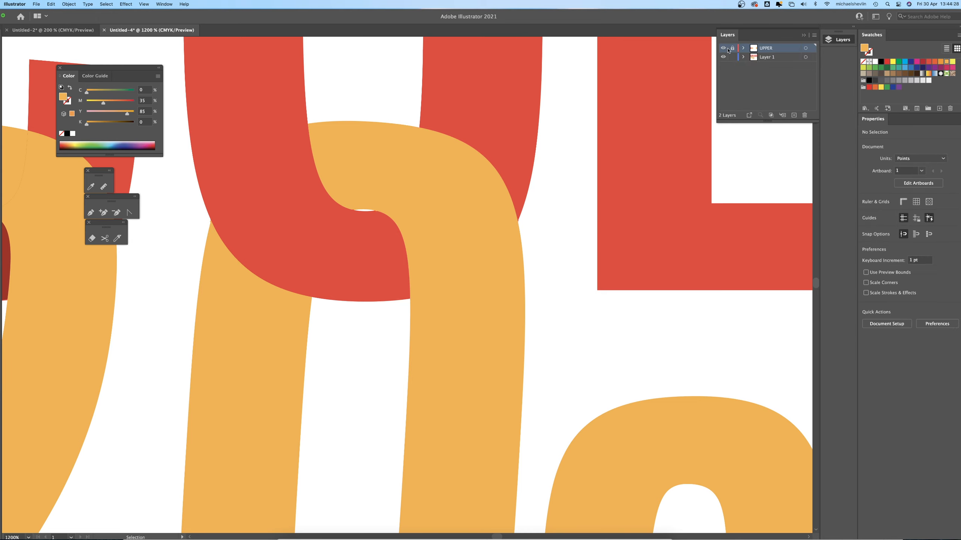
Move the bottom inner anchor of the Layer 1 right overlap piece left to form a shadow strip over the O.
left_click(432, 238)
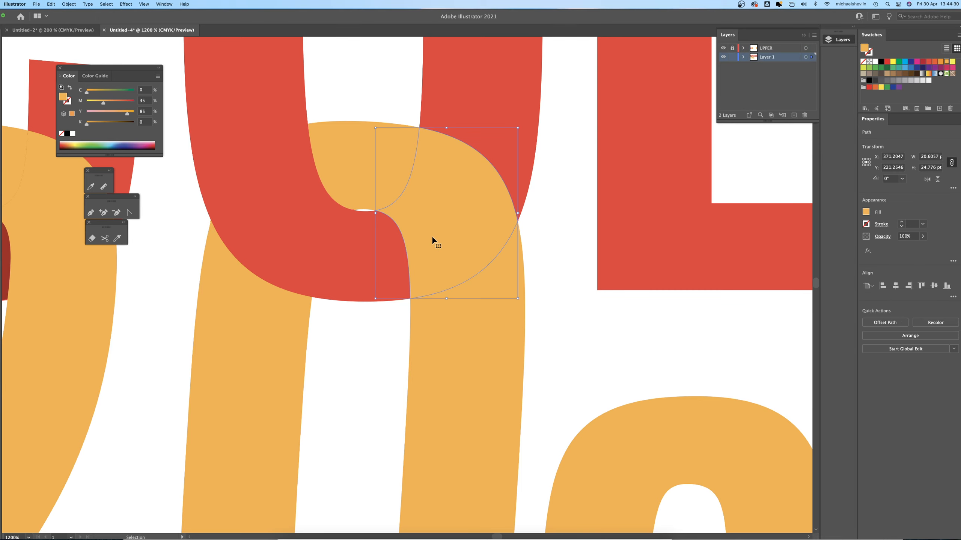
key("a")
left_click(374, 211)
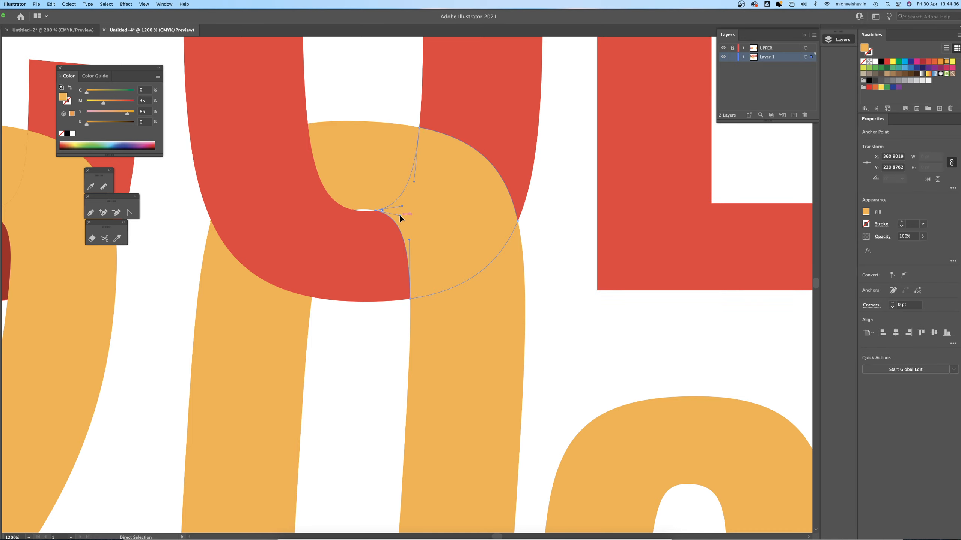
left_click_drag(410, 298, 396, 300)
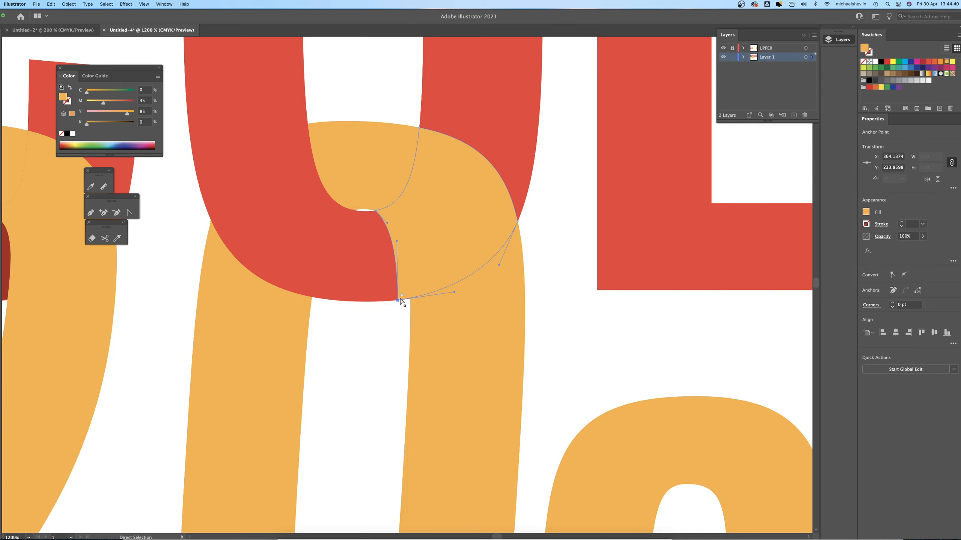
Recolour the reshaped right overlap piece with the dark red of the C's shadow using the Eyedropper.
key("space")
left_click_drag(188, 214, 323, 212)
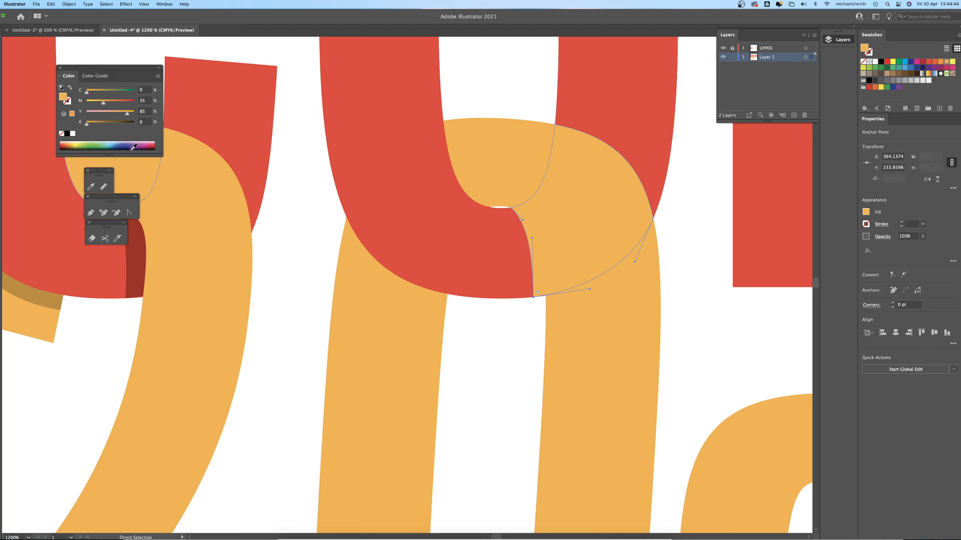
left_click(91, 187)
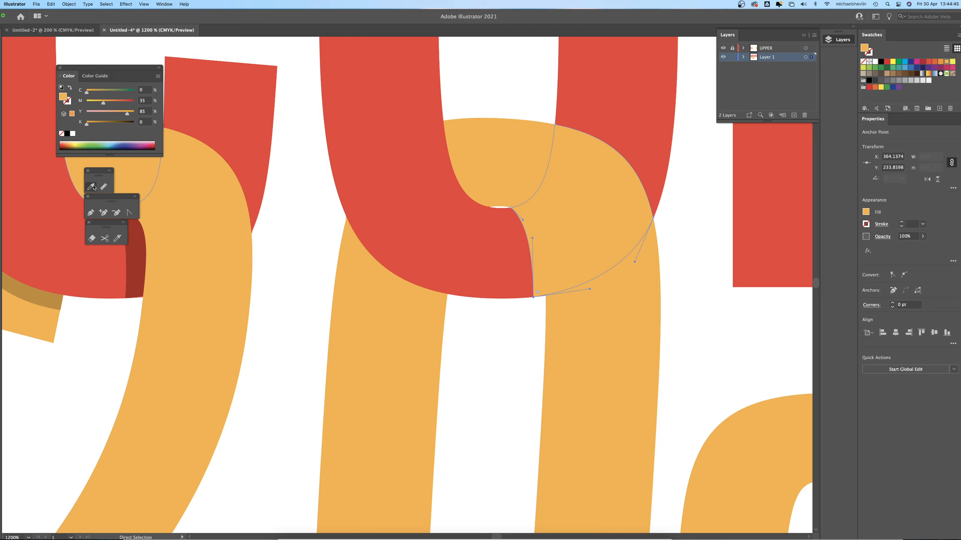
left_click(131, 258)
key("a")
left_click(325, 232, "super")
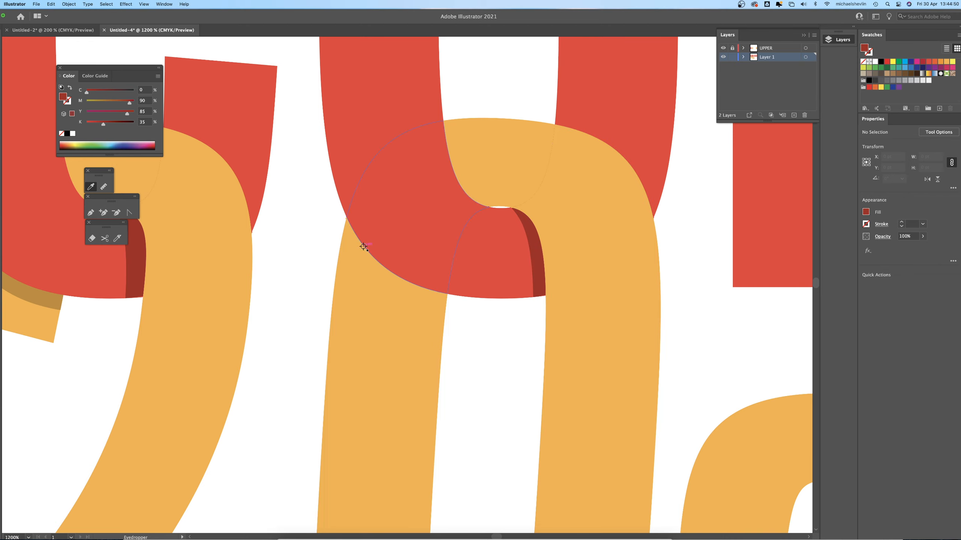
Copy the red left overlap piece, paste it in place on the UPPER layer with Layer 1 locked, then lock only UPPER.
key("v")
left_click(423, 214)
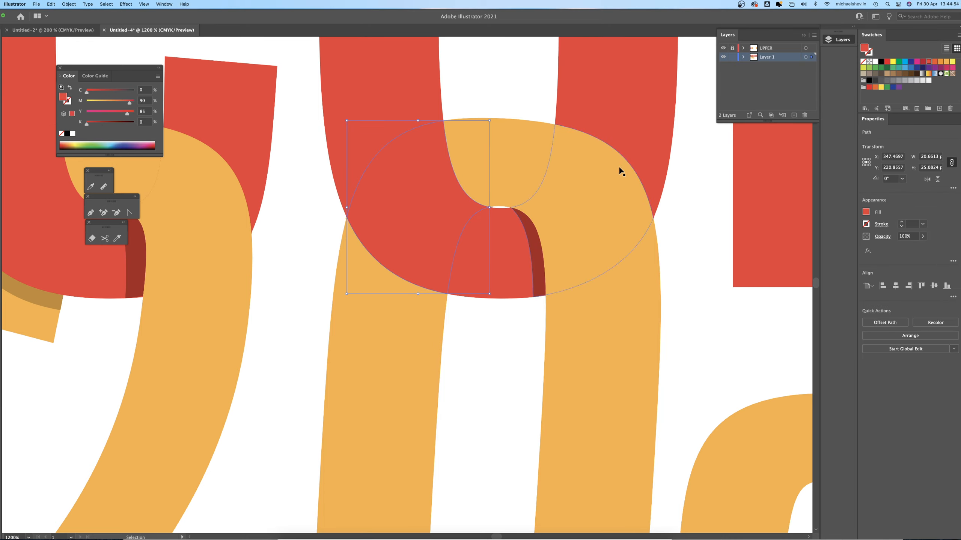
key("a")
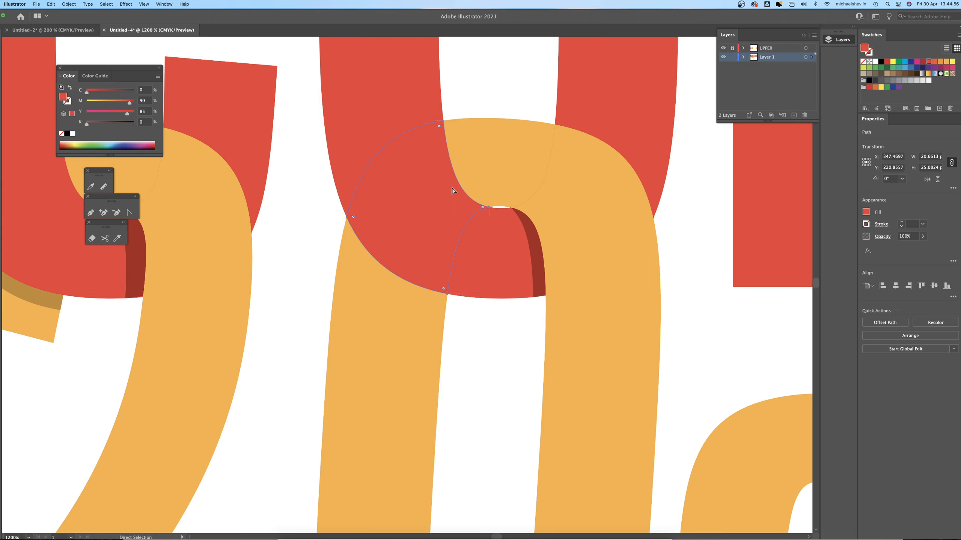
key("v")
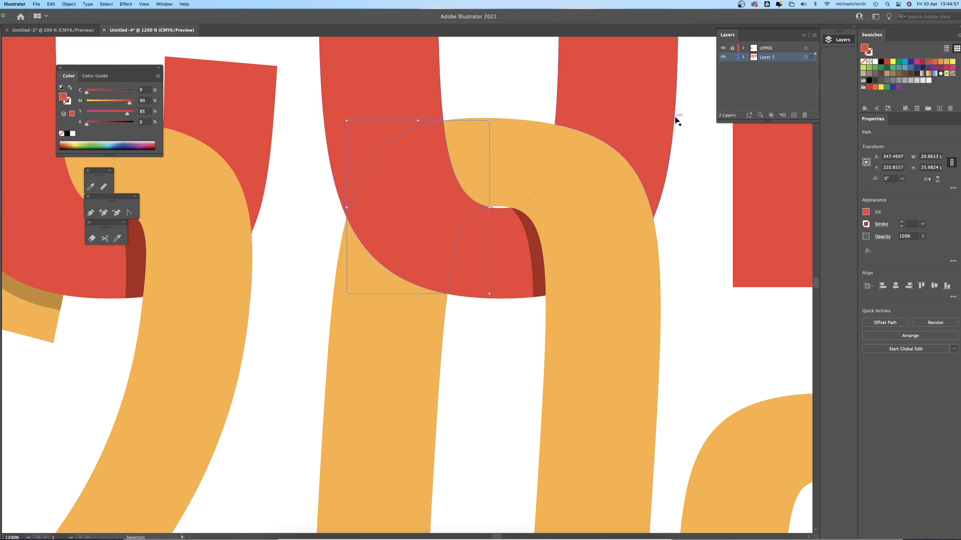
left_click(732, 56)
left_click(762, 48)
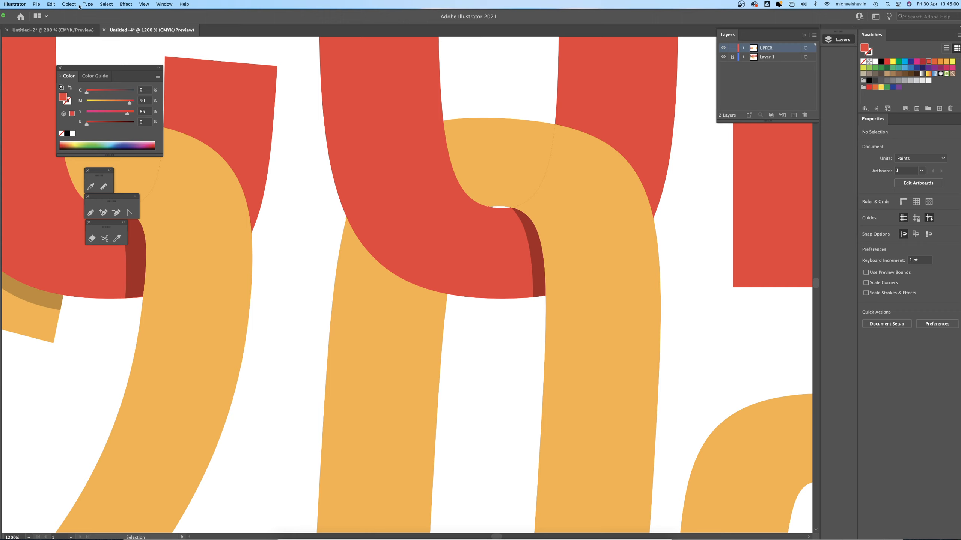
left_click(51, 4)
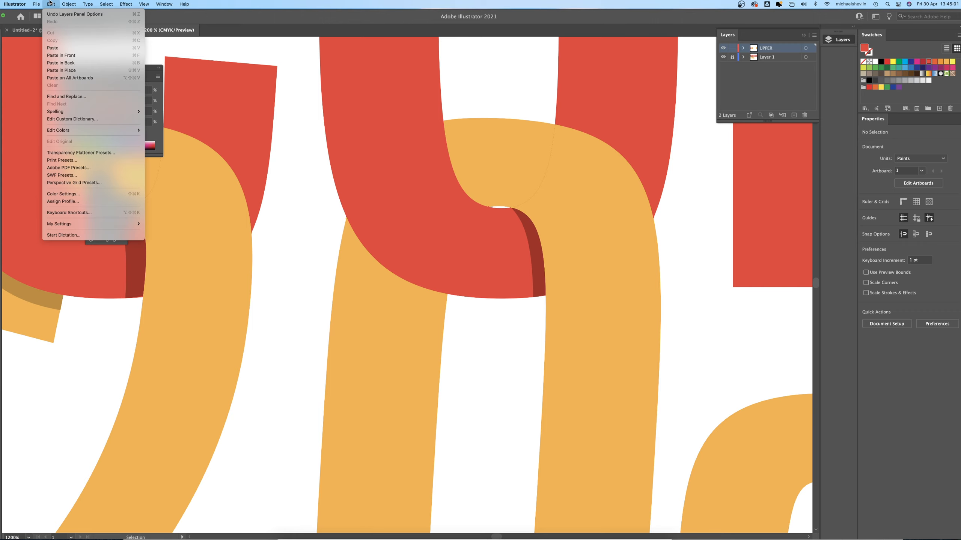
left_click(77, 71)
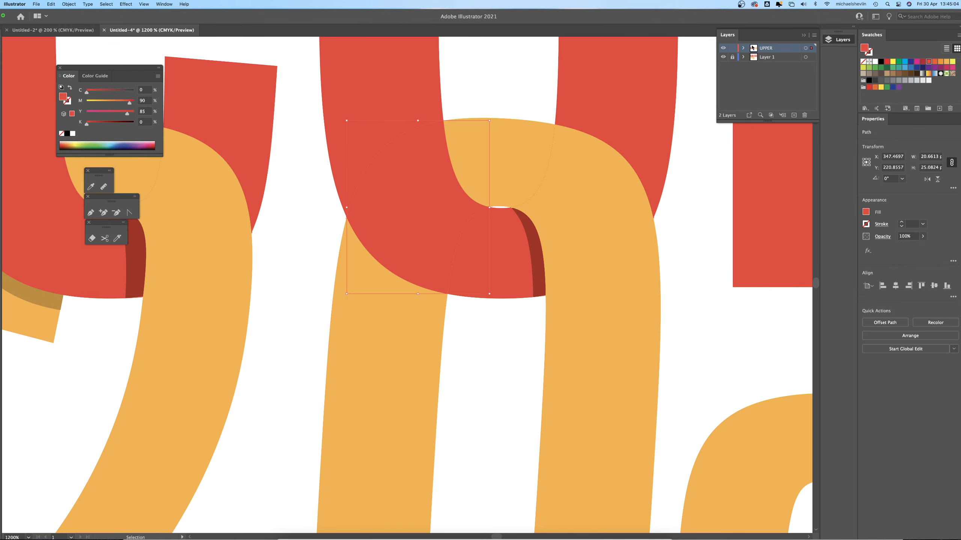
left_click(732, 56)
left_click(732, 48)
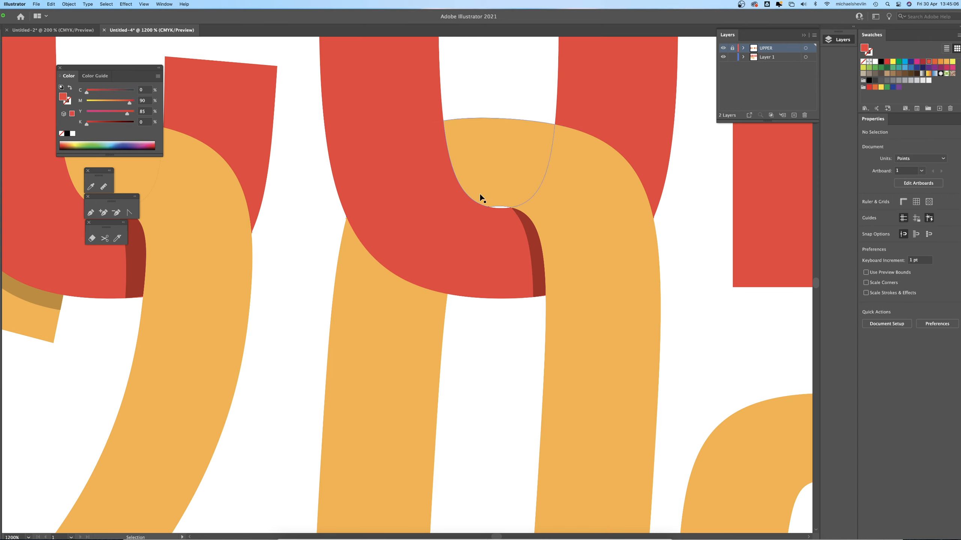
Move the two lower anchors of the Layer 1 red overlap piece down along the 0's edges, extending it below the O.
left_click(421, 223)
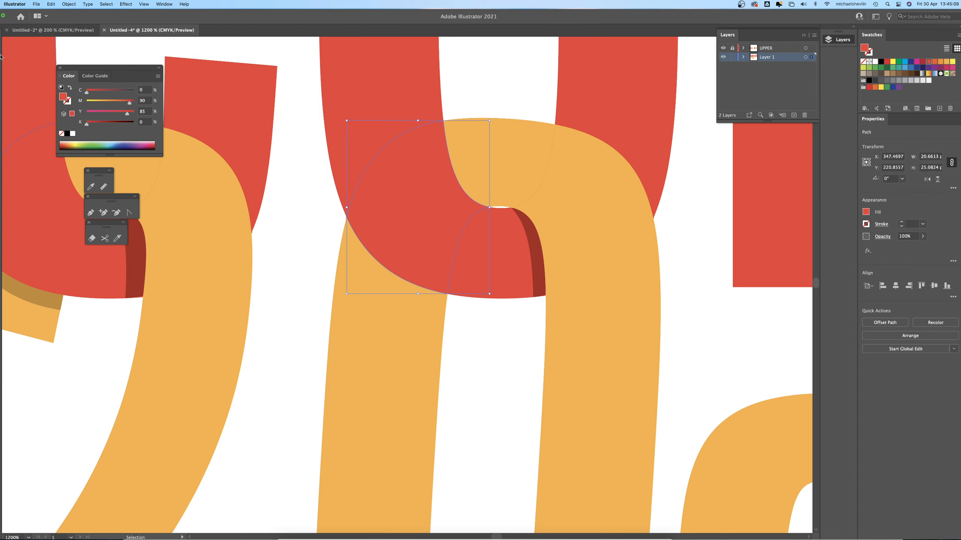
key("a")
left_click_drag(346, 219, 342, 236)
left_click_drag(447, 296, 445, 309)
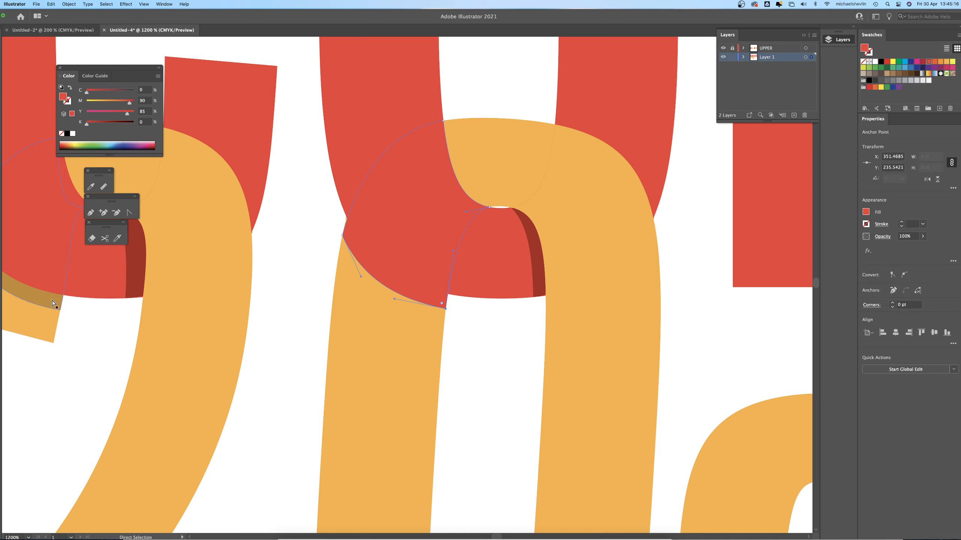
Recolour the extended left overlap piece with the dark orange of the first 2's shadow using the Eyedropper.
key("i")
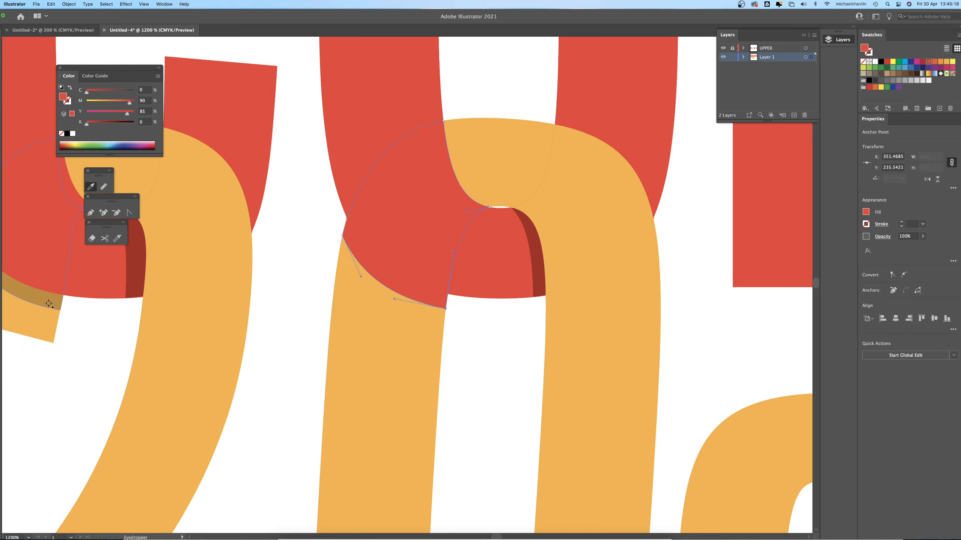
left_click(49, 305)
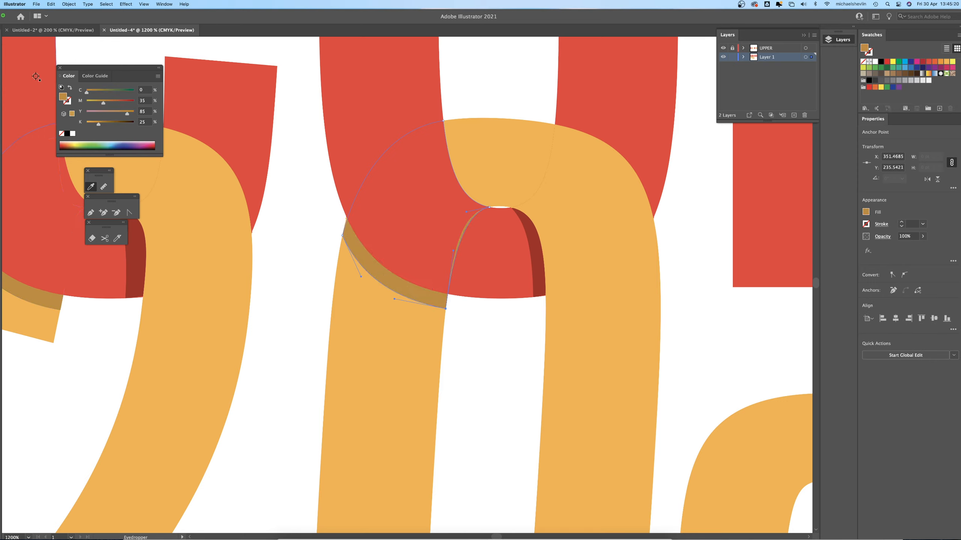
key("a")
left_click(491, 332)
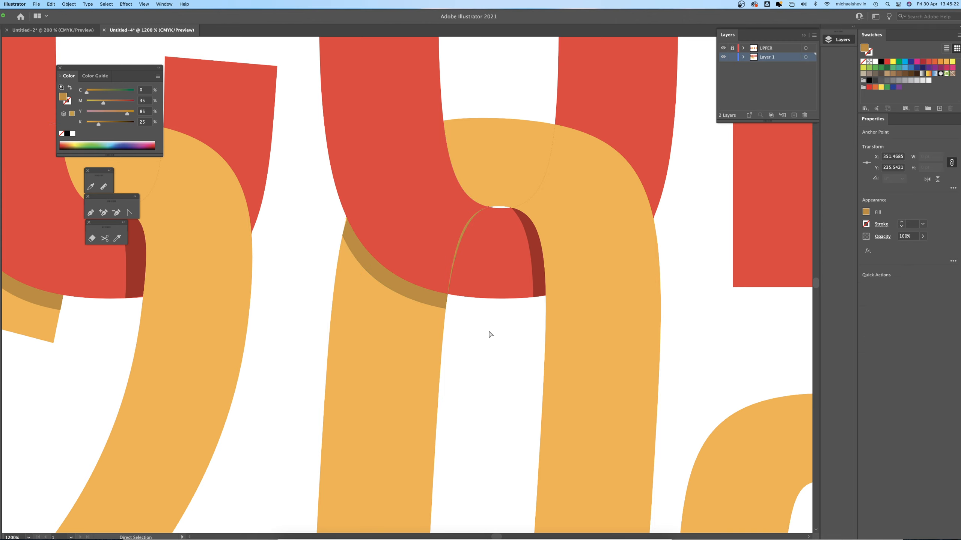
Move the 0's dark orange shadow piece down about 2 pt and shift its inner anchor left to hide it beneath the O.
left_click(374, 278)
key("space")
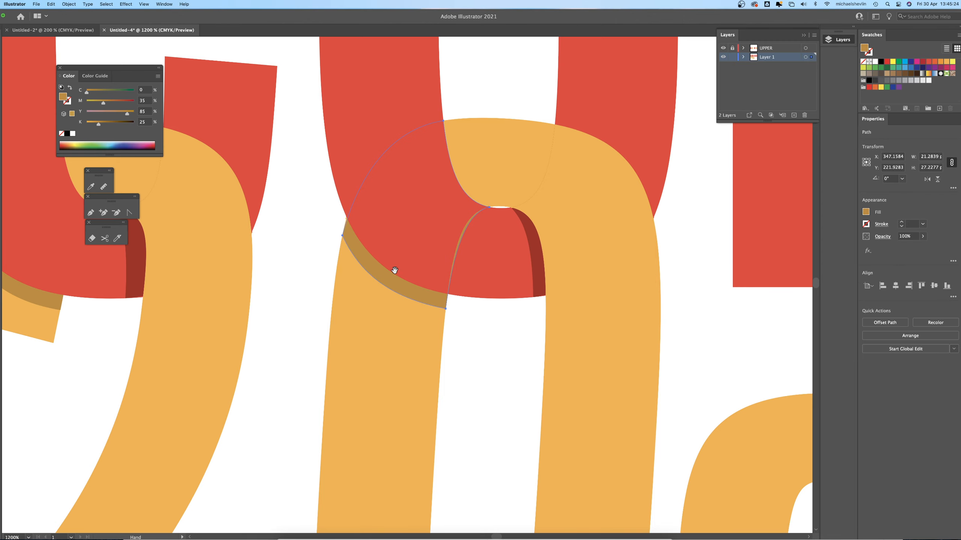
left_click(394, 272, "alt")
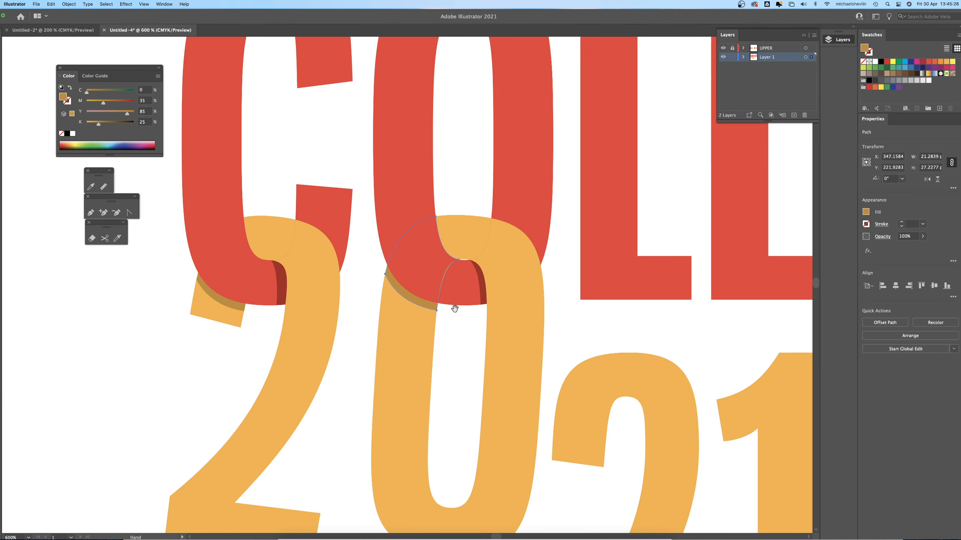
left_click(385, 274)
left_click_drag(385, 276, 384, 281)
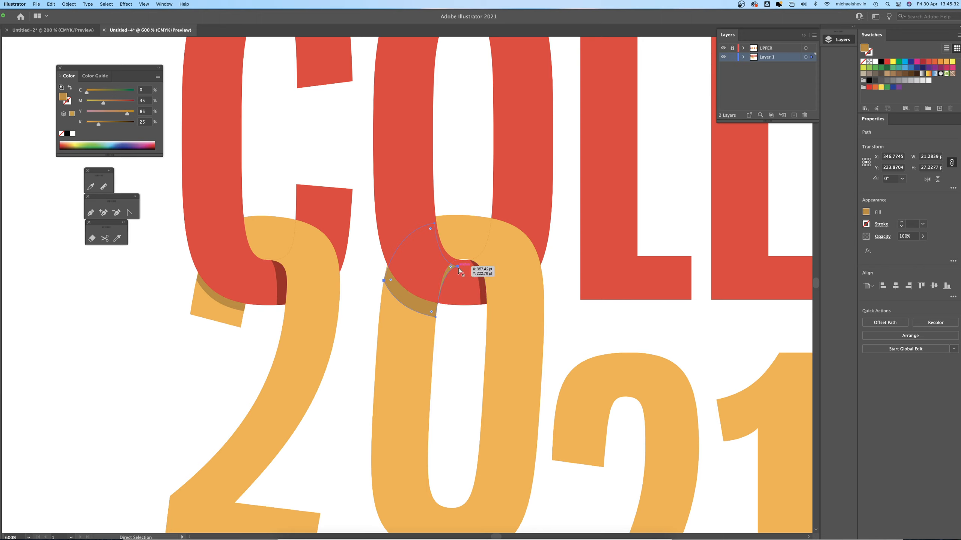
left_click_drag(458, 267, 441, 262)
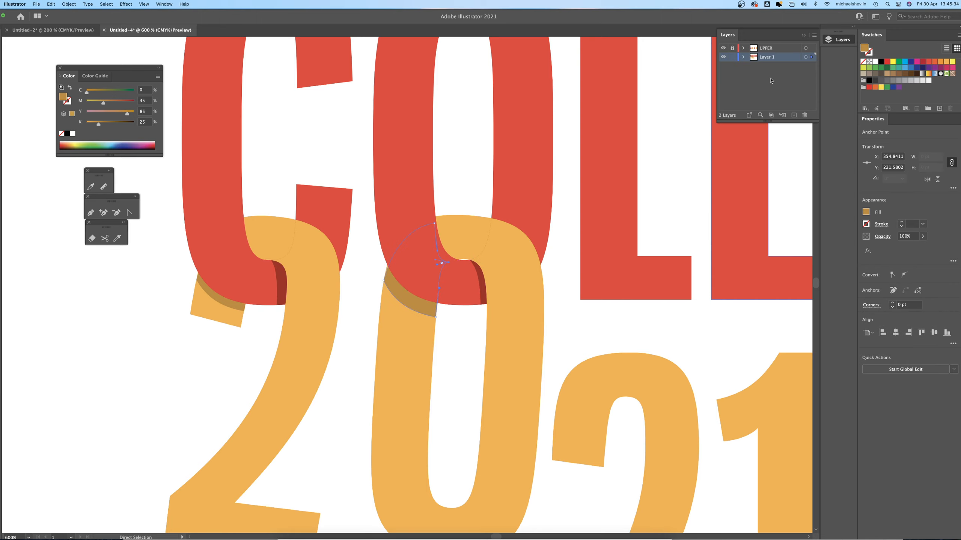
left_click(460, 325)
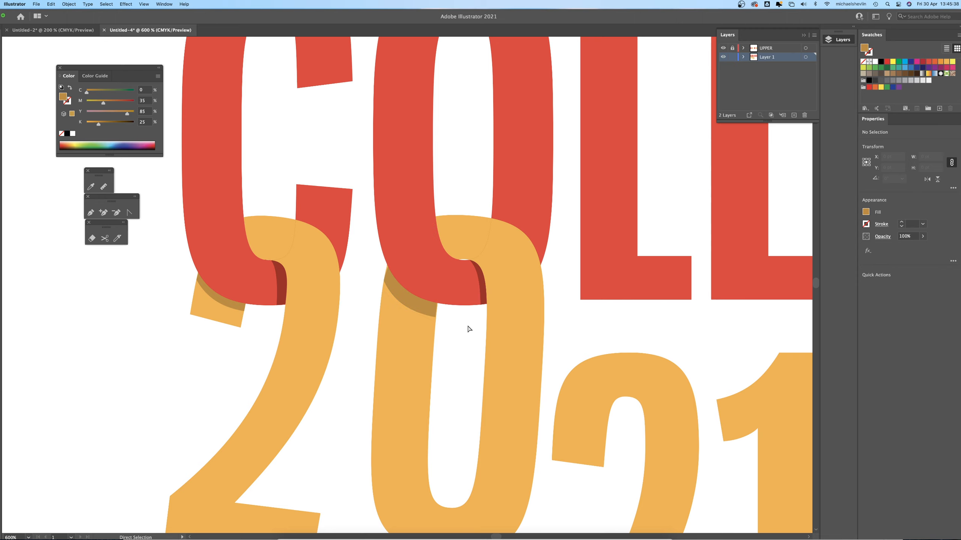
Move the second 2 up over the first L, rotate it about 5° clockwise, and nudge it slightly left.
left_click(466, 330, "alt+super")
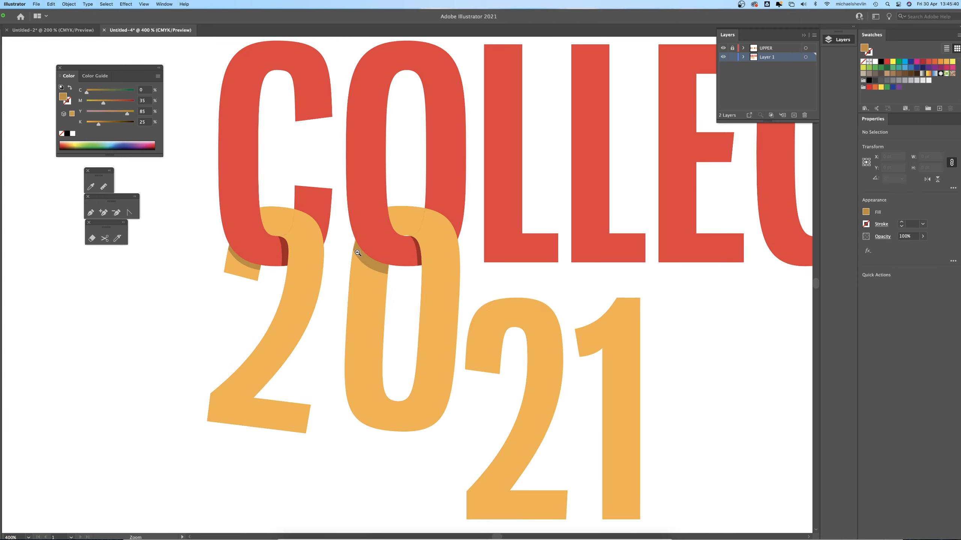
left_click(491, 299, "alt+super")
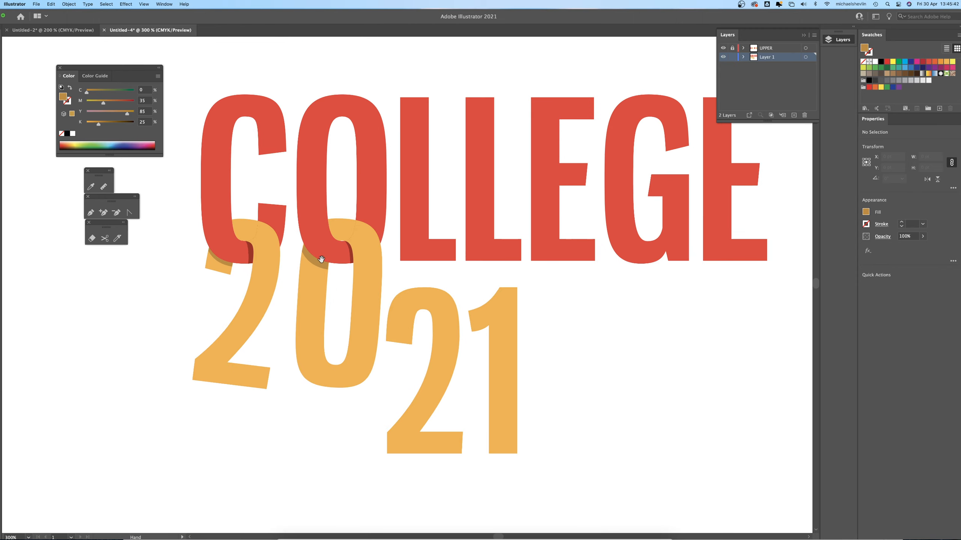
left_click(432, 272, "super")
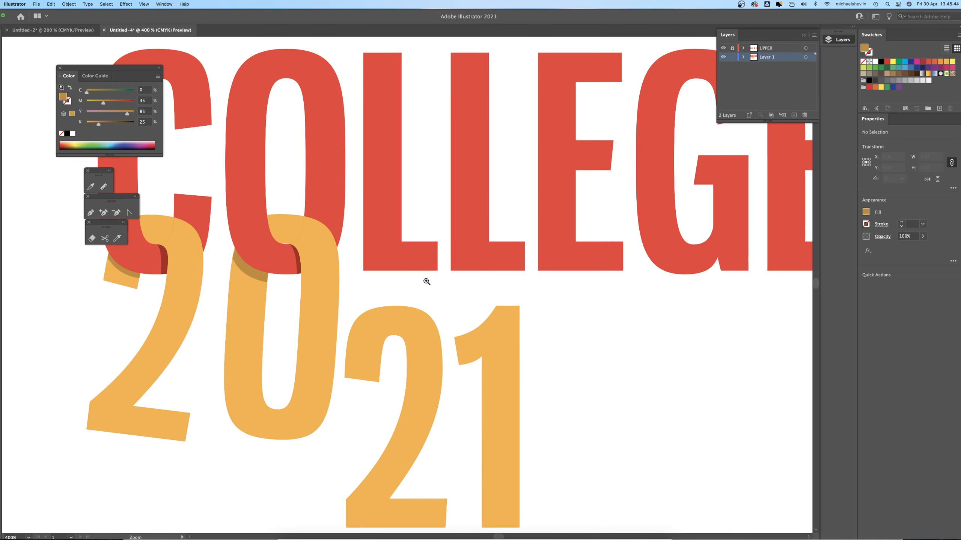
left_click(425, 279, "super")
left_click(382, 360)
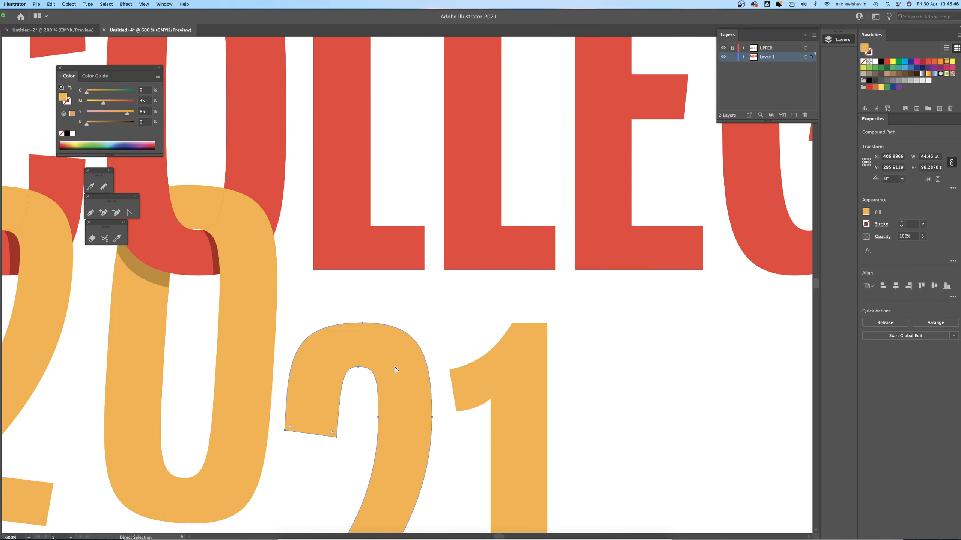
left_click_drag(396, 366, 409, 229)
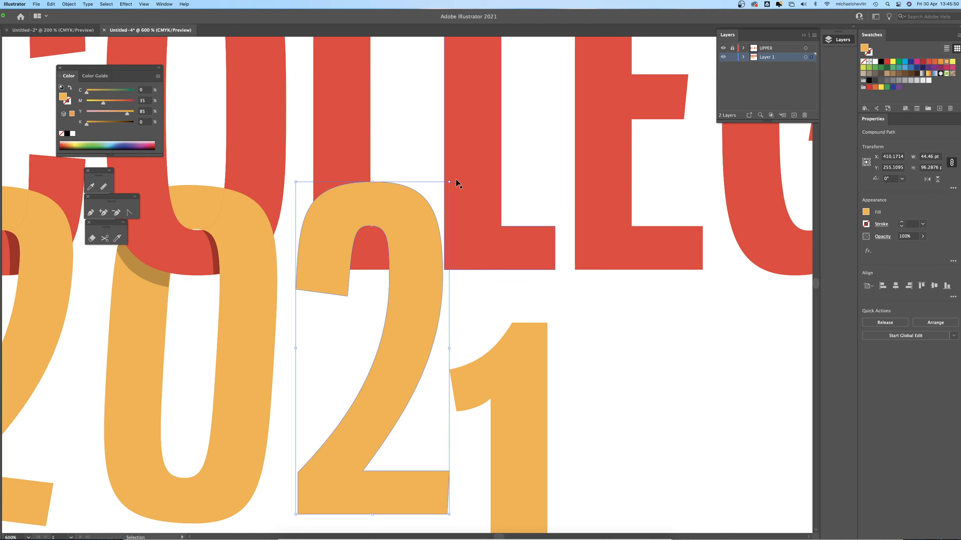
left_click_drag(452, 179, 471, 189)
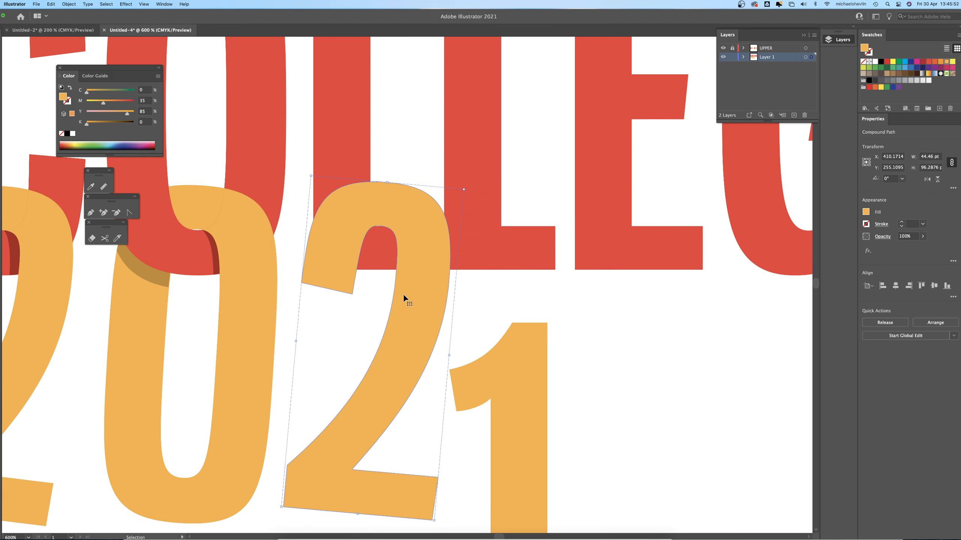
left_click_drag(401, 307, 398, 307)
Divide the second 2 and the first L with Pathfinder and ungroup the resulting pieces.
left_click(383, 254, "shift")
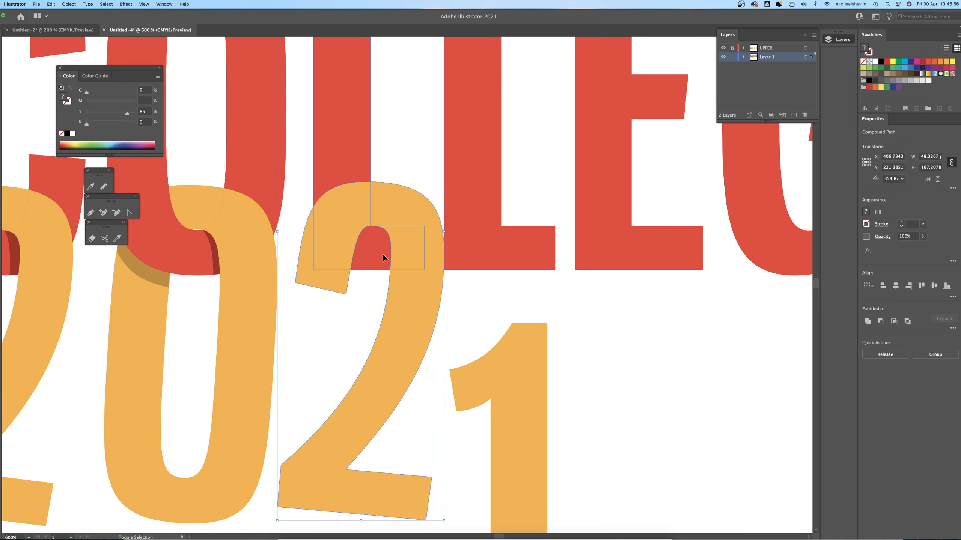
left_click(953, 328)
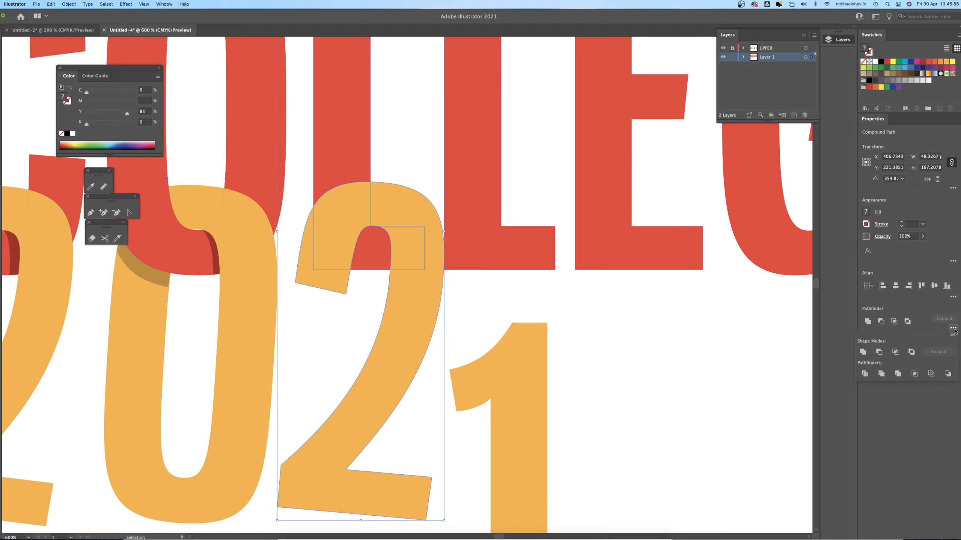
left_click(864, 373)
left_click(408, 301)
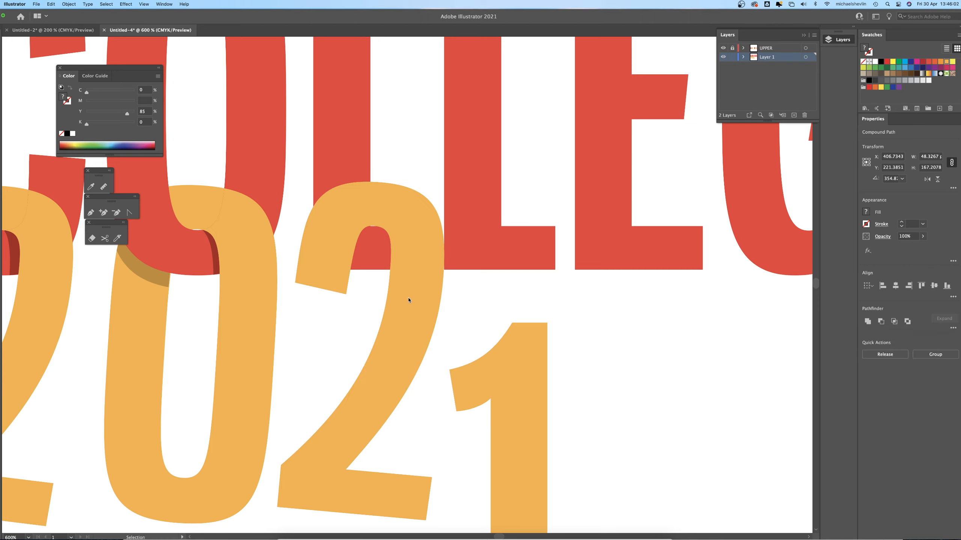
right_click(423, 296)
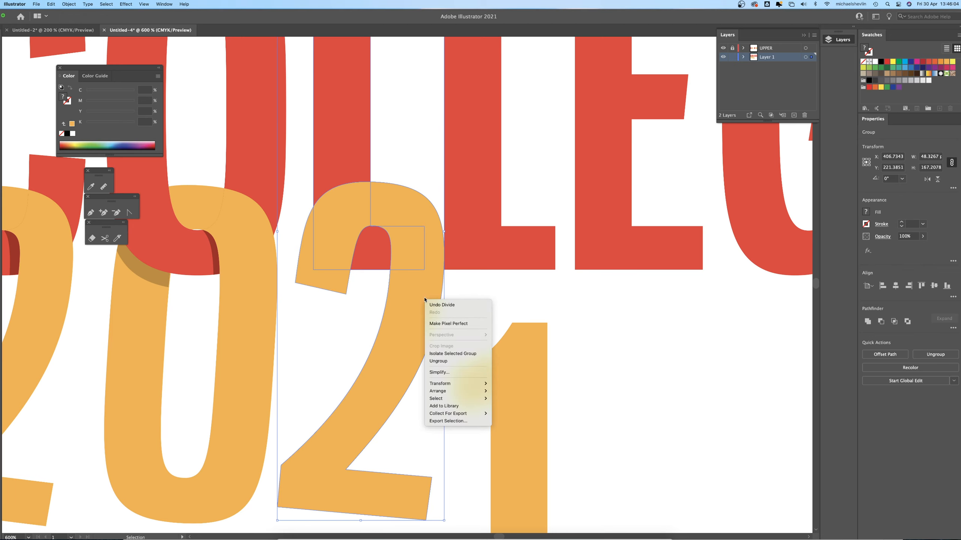
left_click(444, 356)
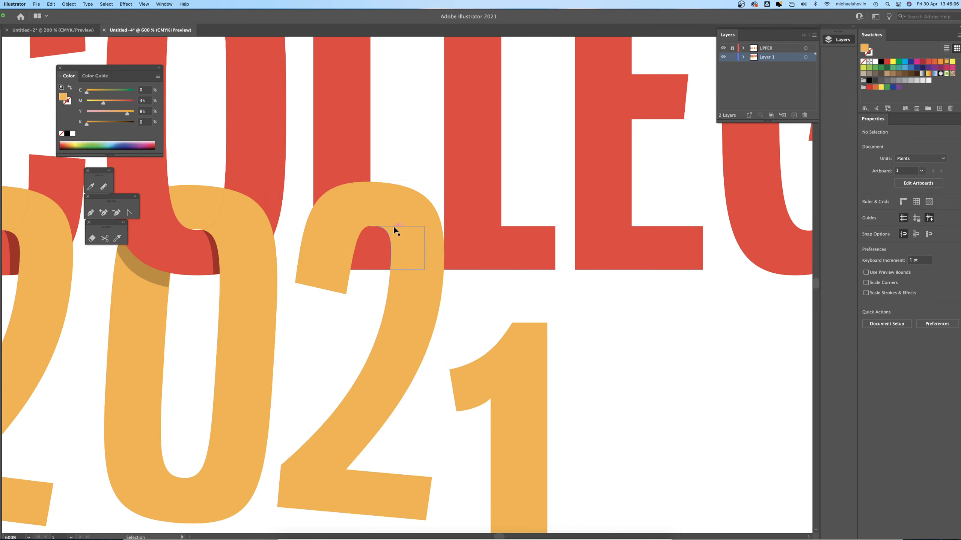
Recolour the left overlap piece of the second 2 and first L with the O's red using the Eyedropper.
left_click(337, 207)
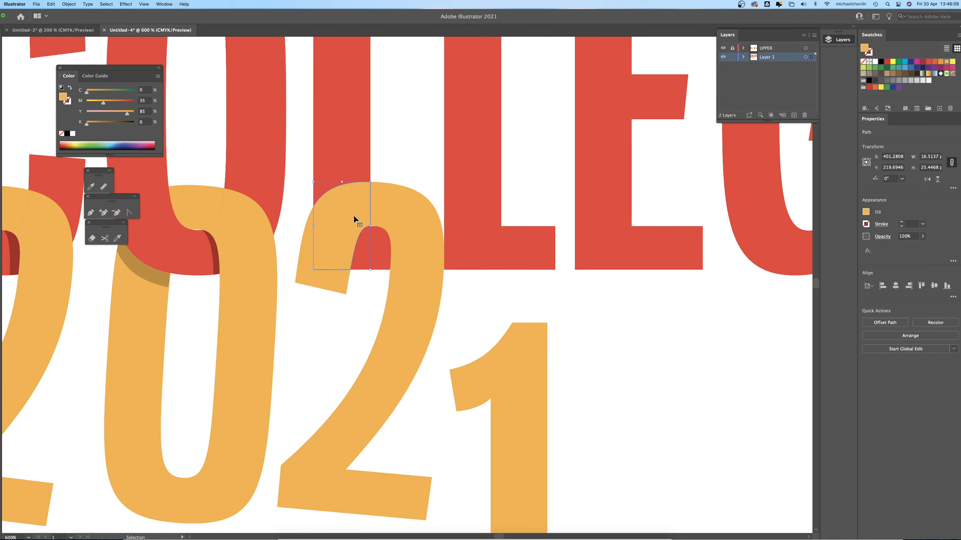
left_click(91, 187)
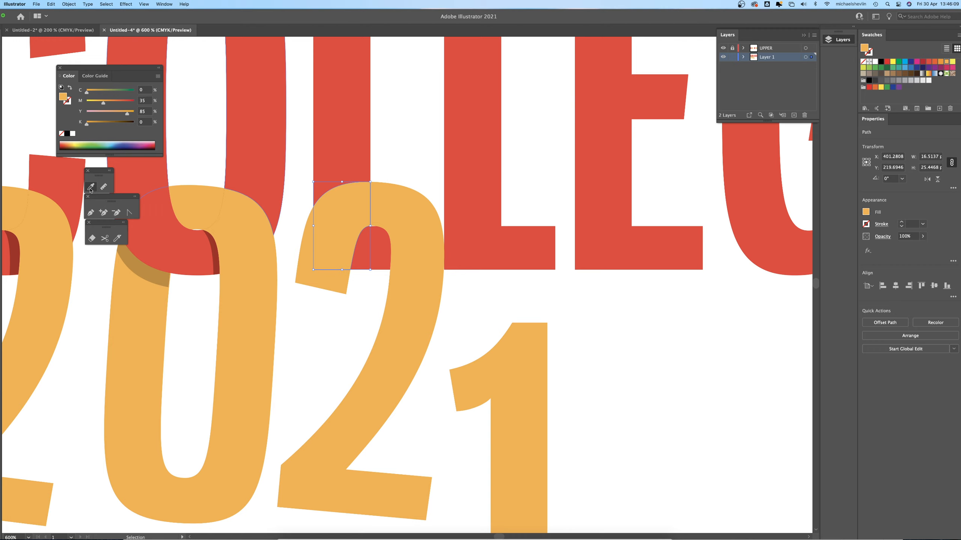
left_click(259, 158)
left_click(476, 313)
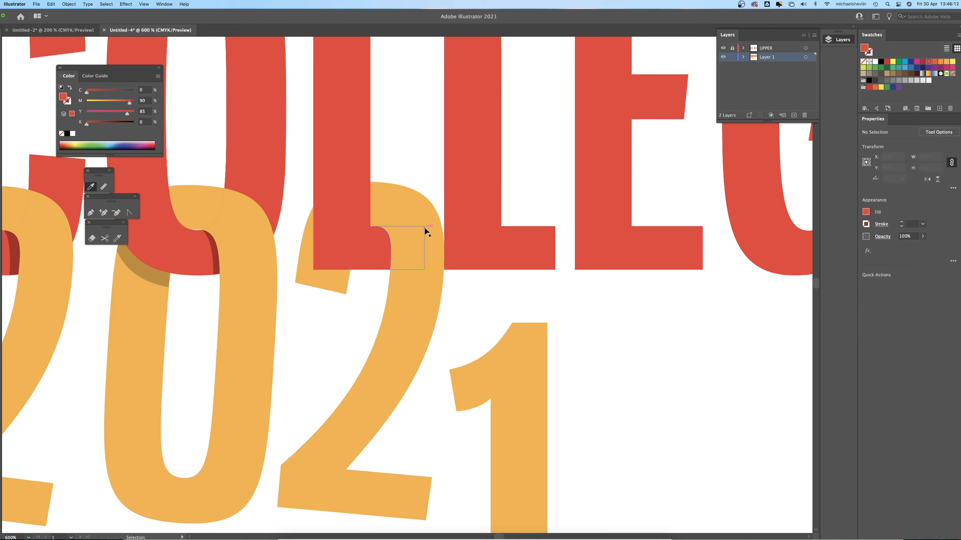
Copy the orange right overlap piece of the second 2 and first L, paste it in place on UPPER, and lock that layer.
left_click(406, 243)
key("i")
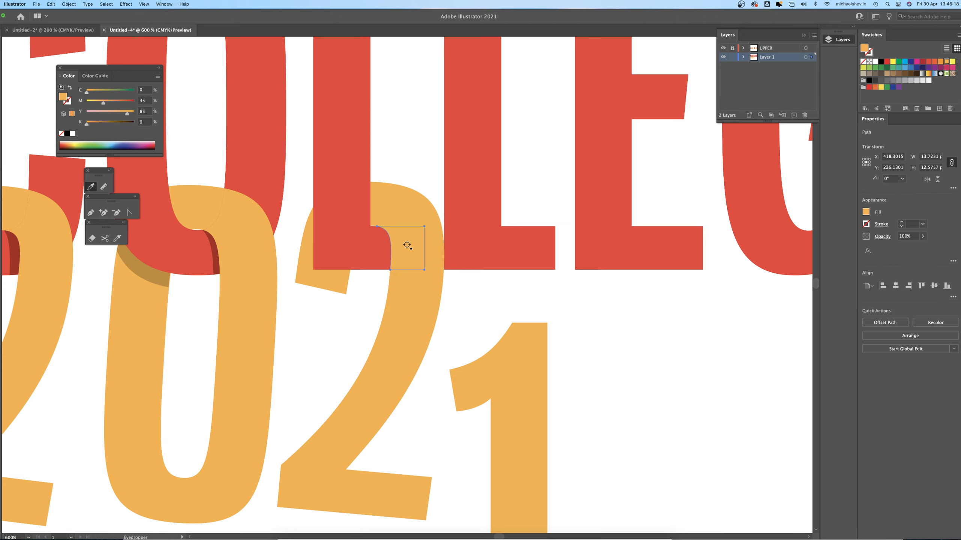
key("v")
key("i")
left_click(757, 47)
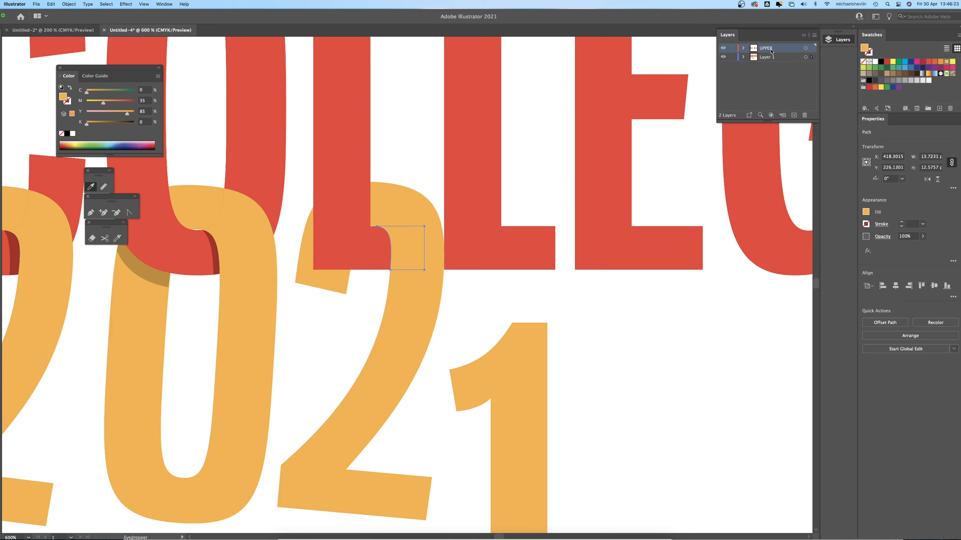
left_click(51, 4)
left_click(78, 70)
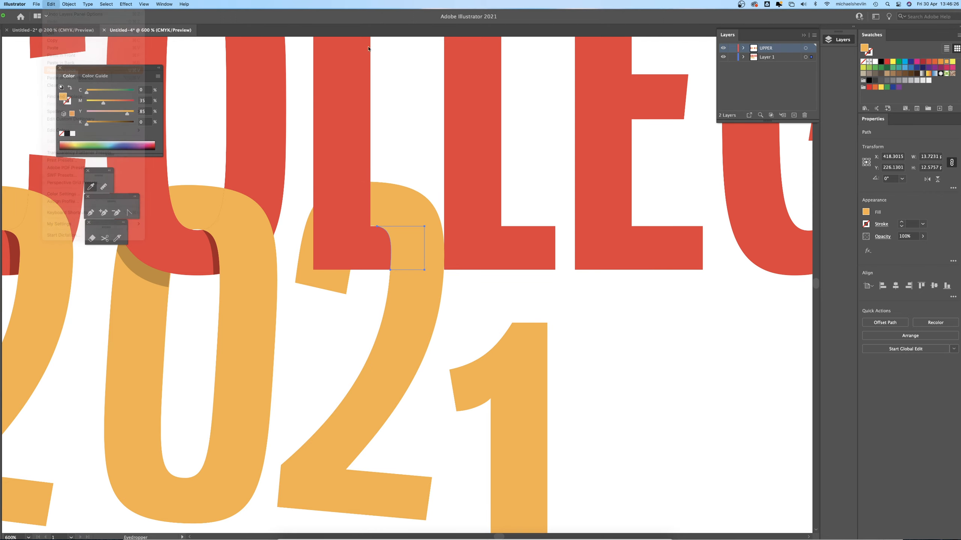
left_click(732, 48)
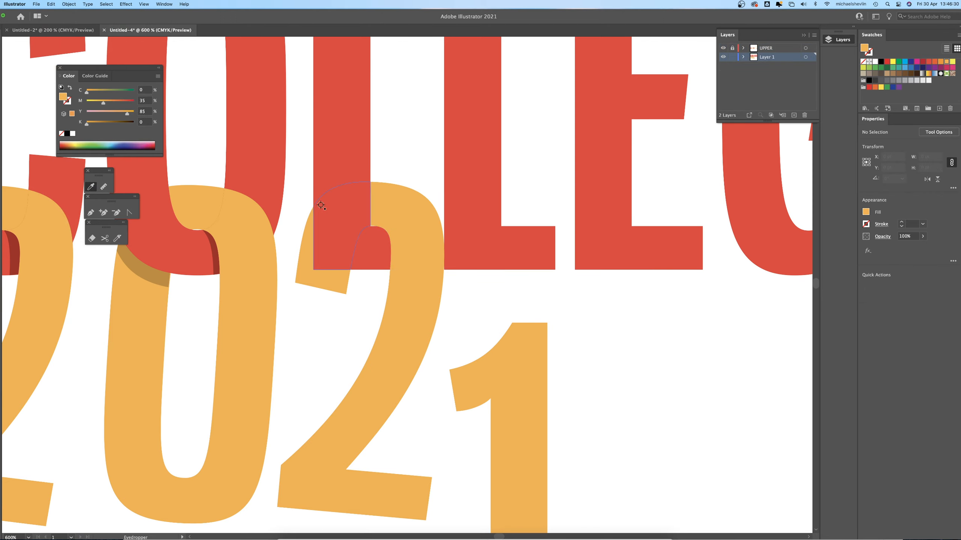
Shift the two left anchors of the Layer 1 right overlap piece left, extending it past the second 2's inner edge onto the L.
key("a")
left_click(393, 236)
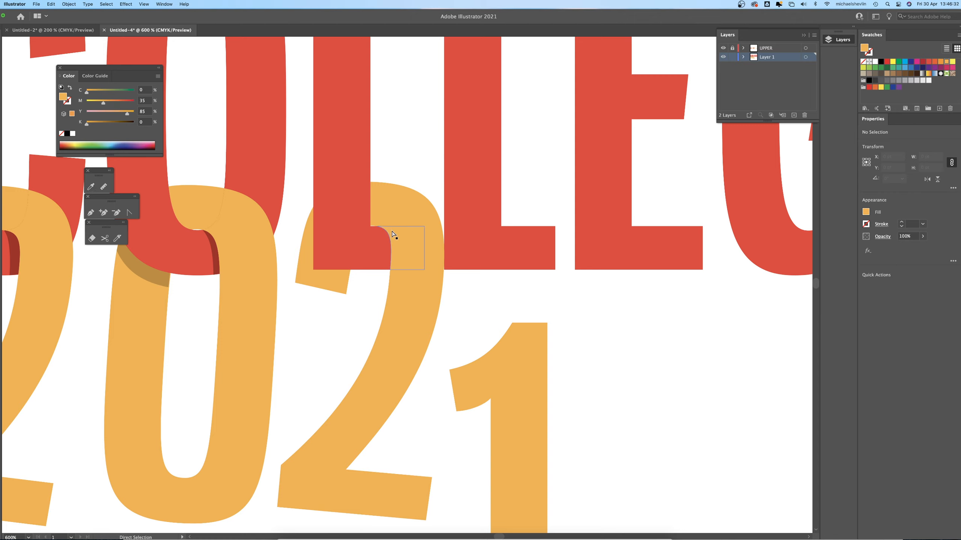
left_click_drag(377, 227, 373, 227)
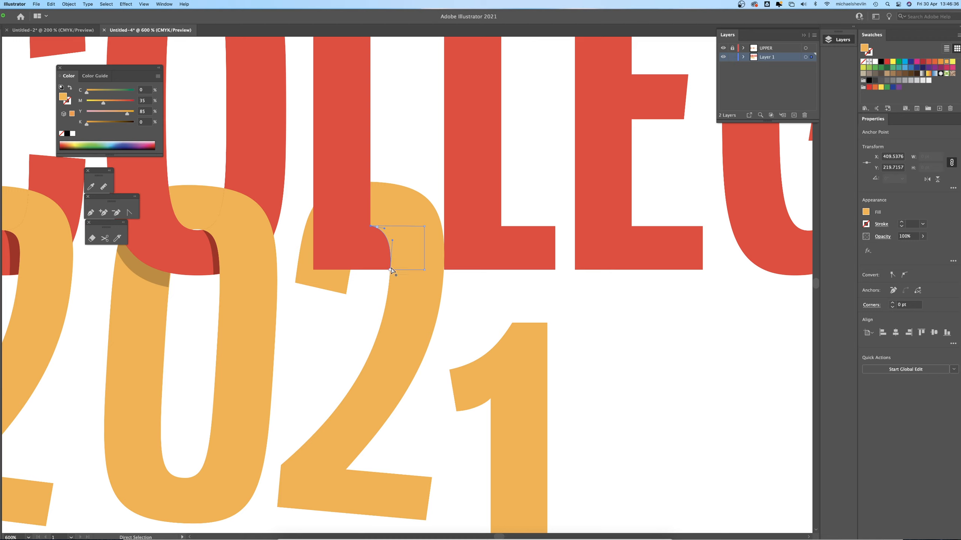
left_click_drag(391, 268, 385, 269)
Recolour the extended right overlap piece with the dark red of the O's shadow using the Eyedropper.
left_click(91, 186)
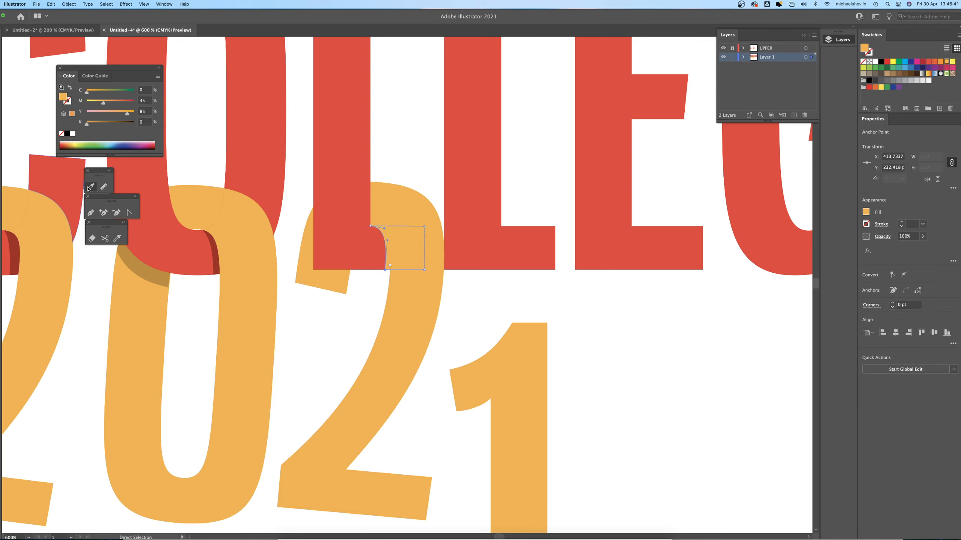
left_click(214, 249)
key("a")
left_click(366, 294)
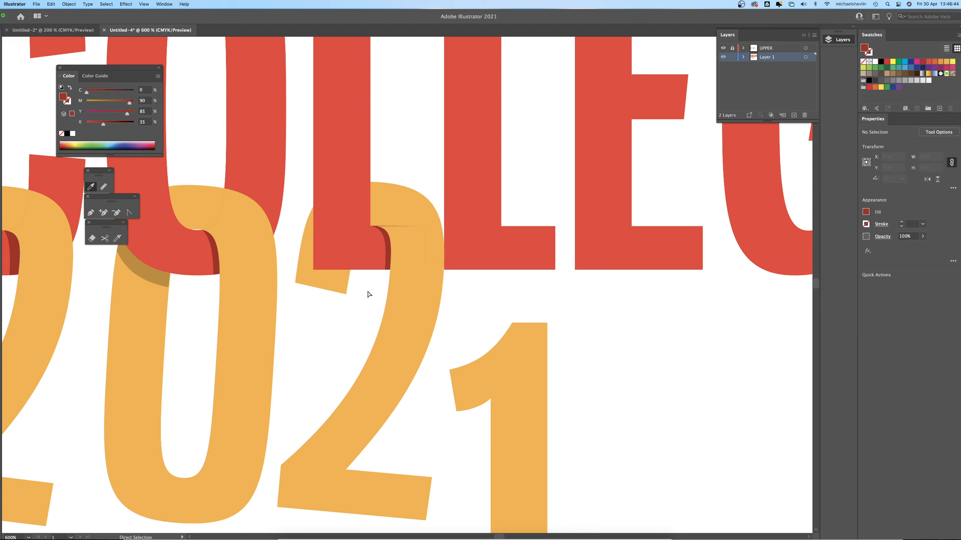
Copy the L's red left overlap piece, paste it in place on UPPER with Layer 1 locked, and leave only UPPER locked.
left_click(337, 260)
key("i")
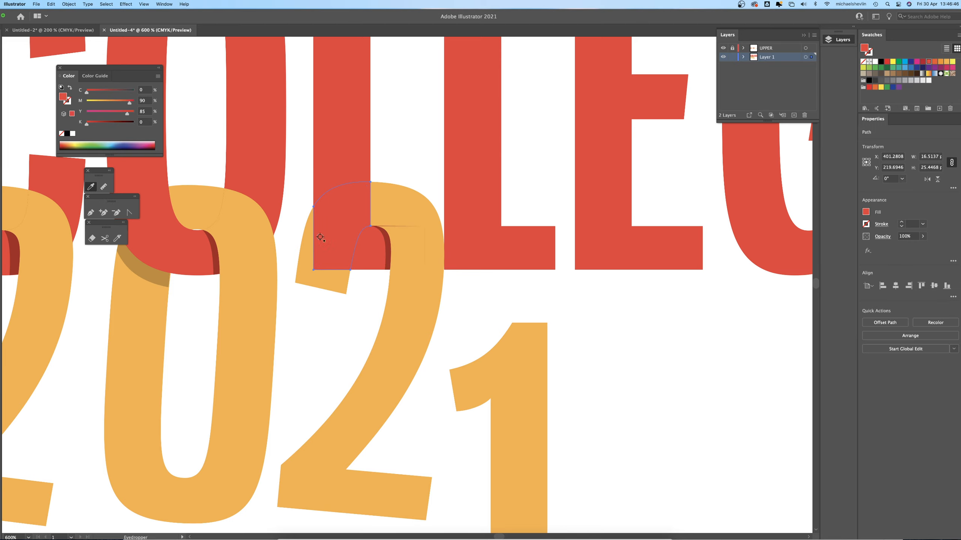
key("v")
left_click(327, 231)
left_click(731, 57)
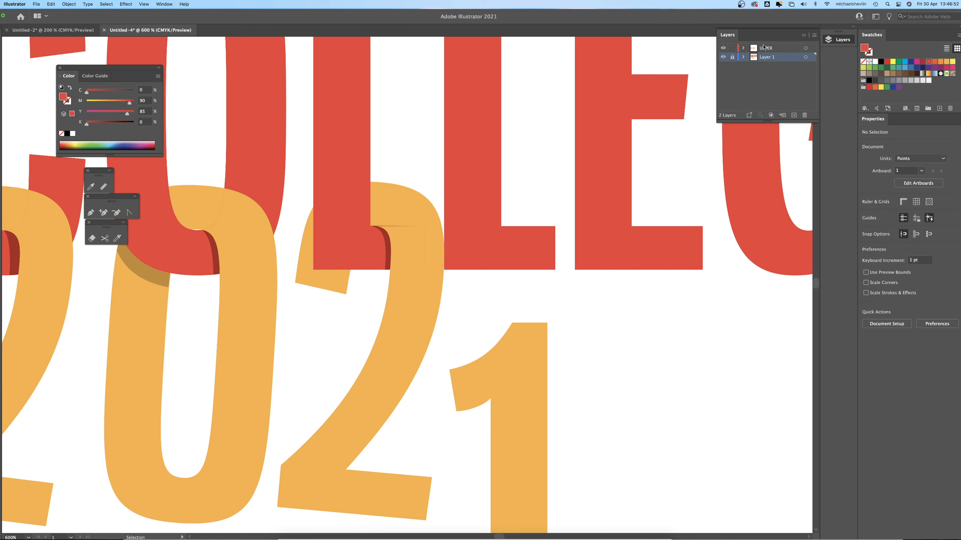
left_click(766, 48)
left_click(51, 4)
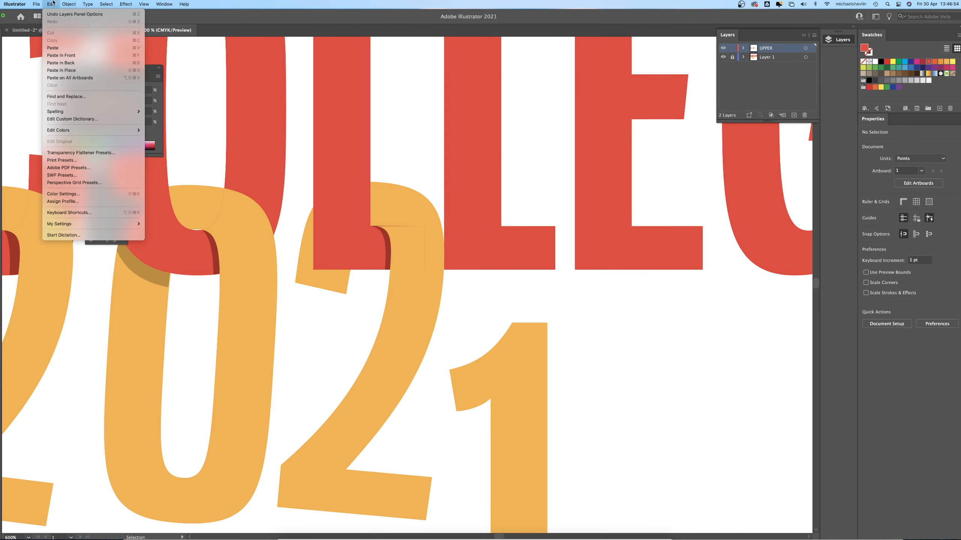
left_click(79, 72)
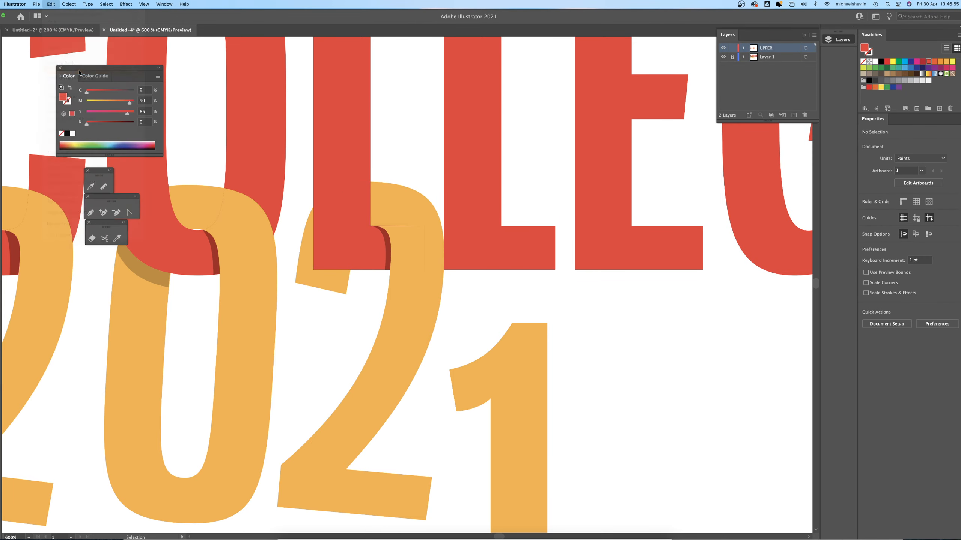
left_click(732, 48)
left_click(731, 57)
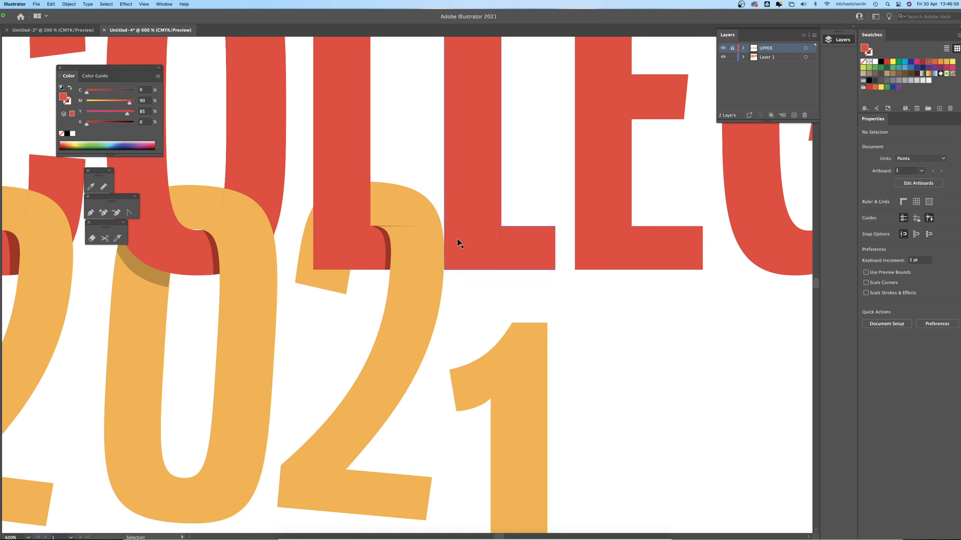
Move the two lower anchors of the Layer 1 left overlap piece down and outward, extending it below and beside the L.
left_click(318, 251)
left_click_drag(314, 270, 349, 277)
left_click(317, 212)
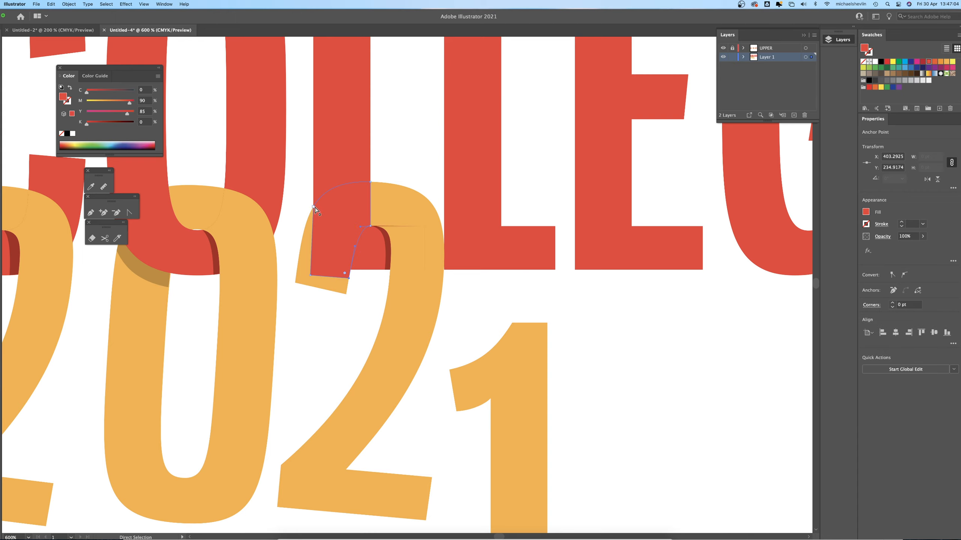
left_click(309, 278)
Recolour the extended left overlap piece with the 0's dark orange shadow colour and shift its inner curve left beneath the L.
left_click(91, 186)
left_click(151, 273)
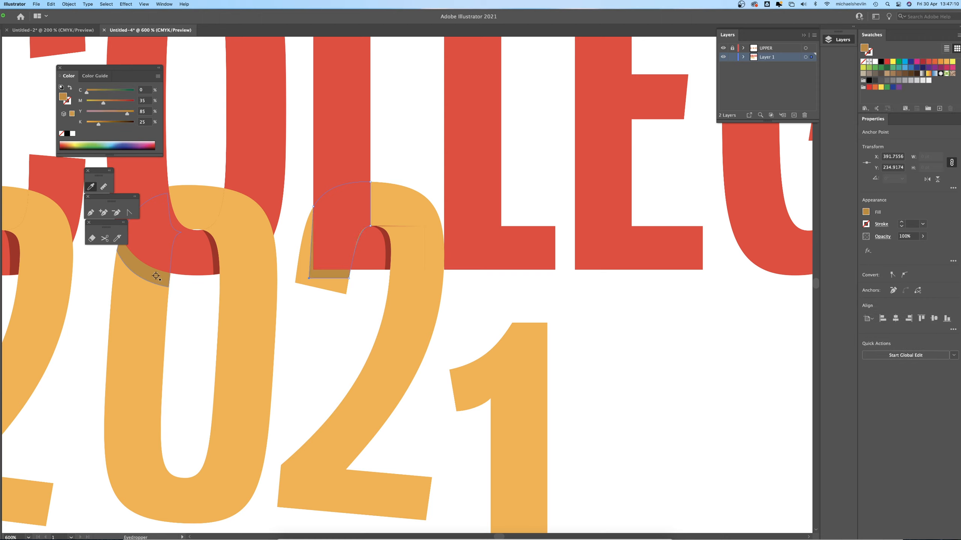
key("ctrl+shift+a")
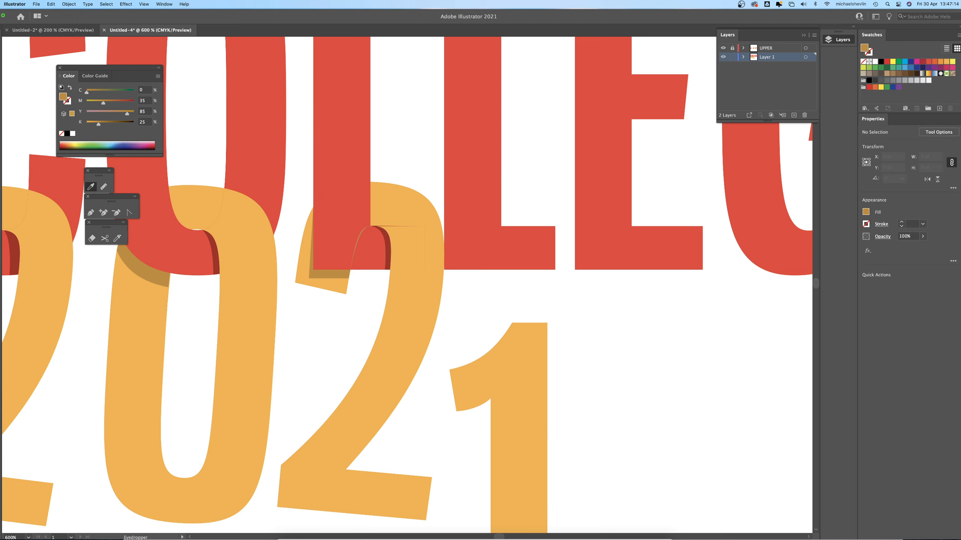
key("a")
left_click(360, 238)
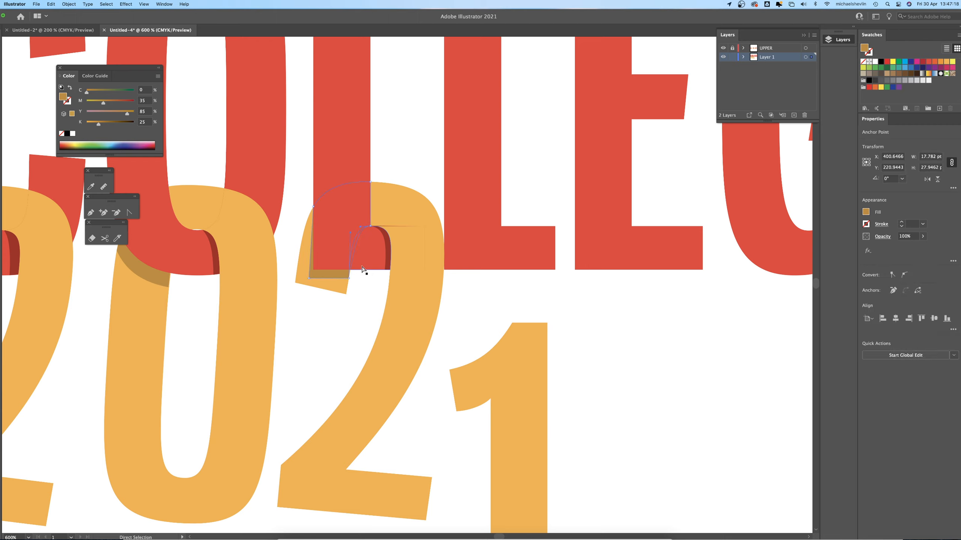
left_click(365, 283)
Lock Layer 1 and move the outer corner anchors of the second 2's UPPER overlap piece outward to cover the hairlines beside the L.
key("space")
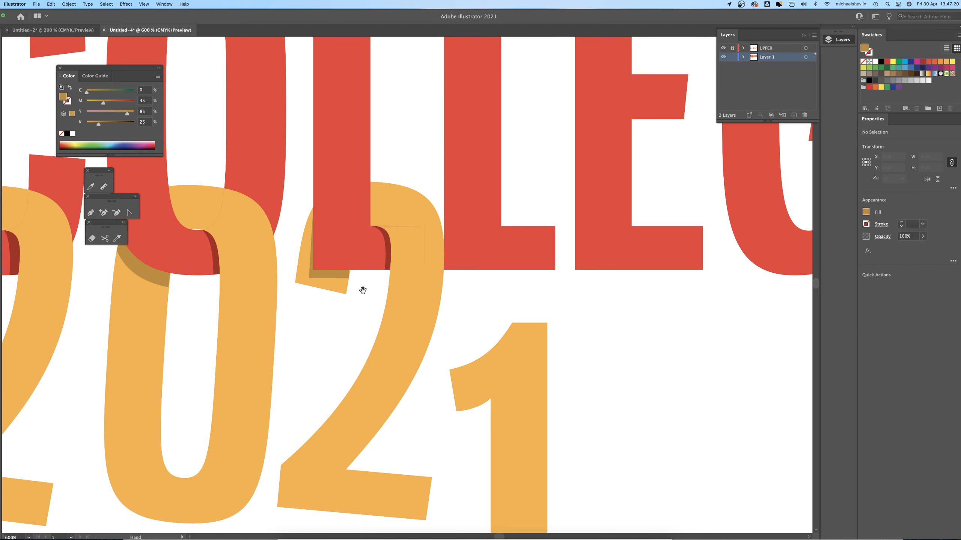
left_click(364, 293, "alt+super")
left_click(404, 318, "alt+super")
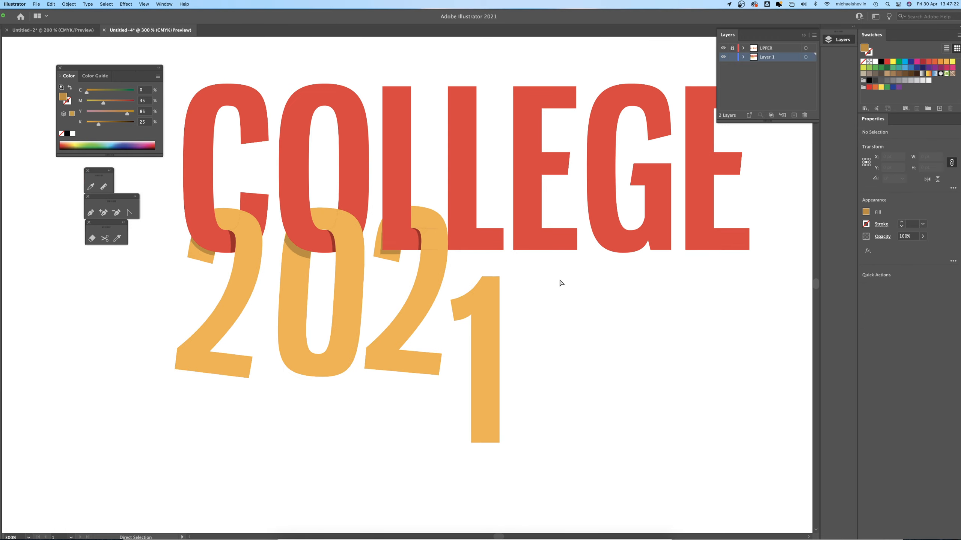
left_click(434, 243, "super")
left_click(397, 300, "super")
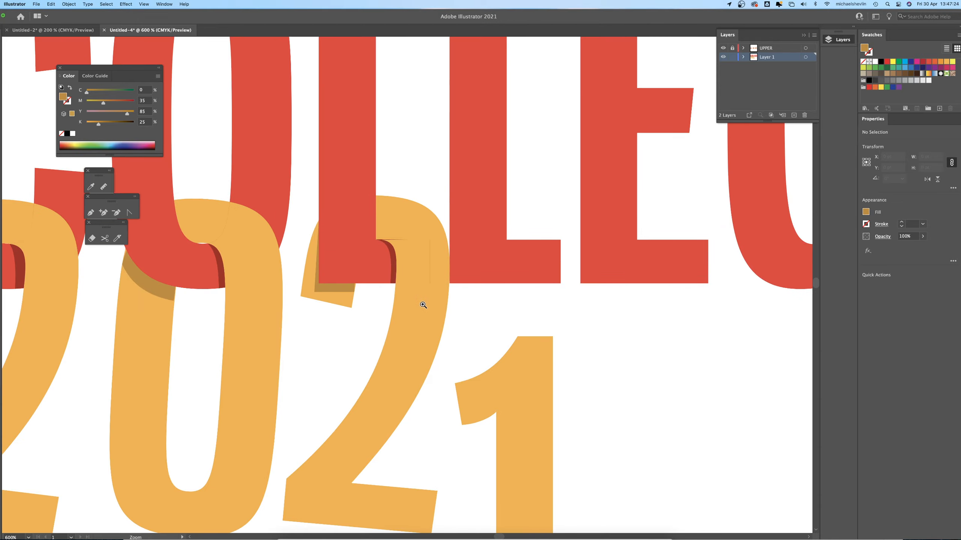
left_click(423, 306, "super")
left_click(404, 223)
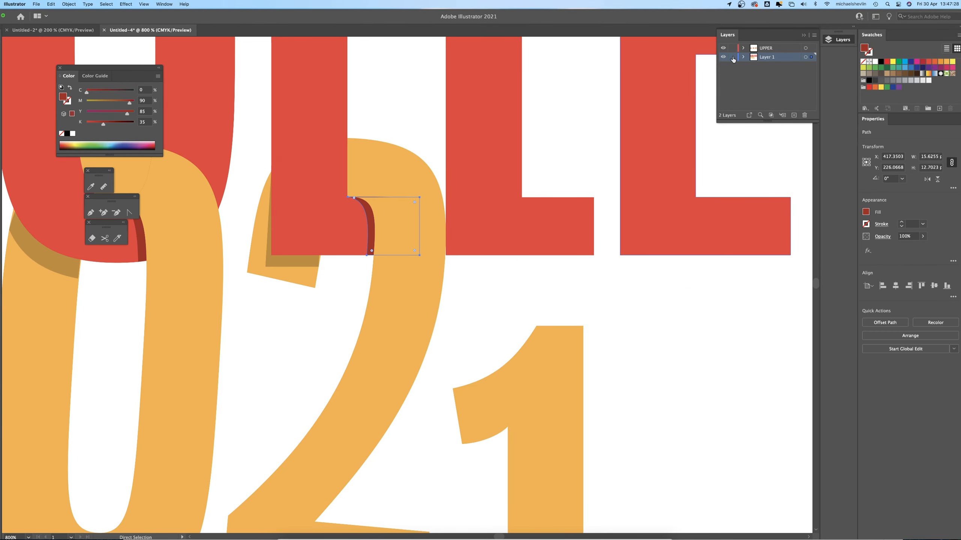
left_click(733, 58)
left_click(397, 227)
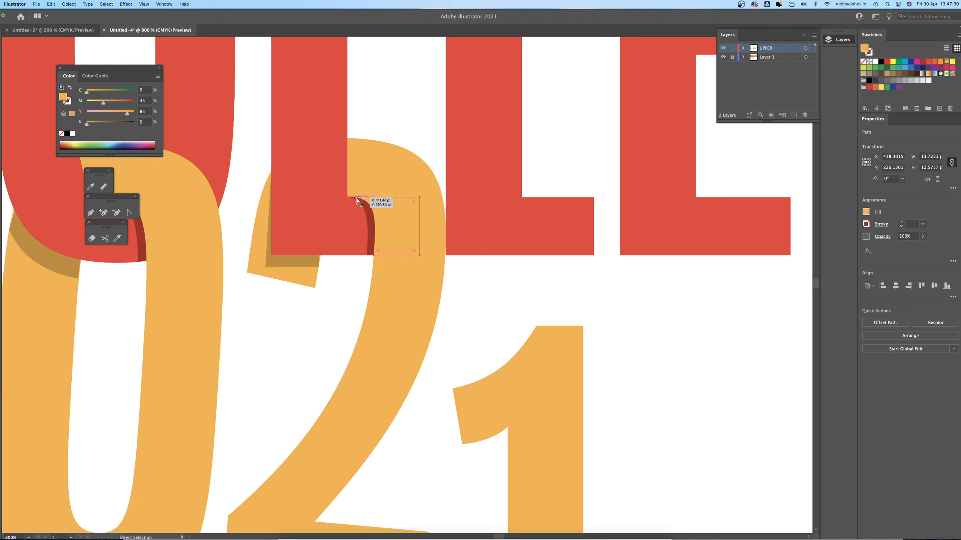
left_click_drag(357, 198, 356, 196)
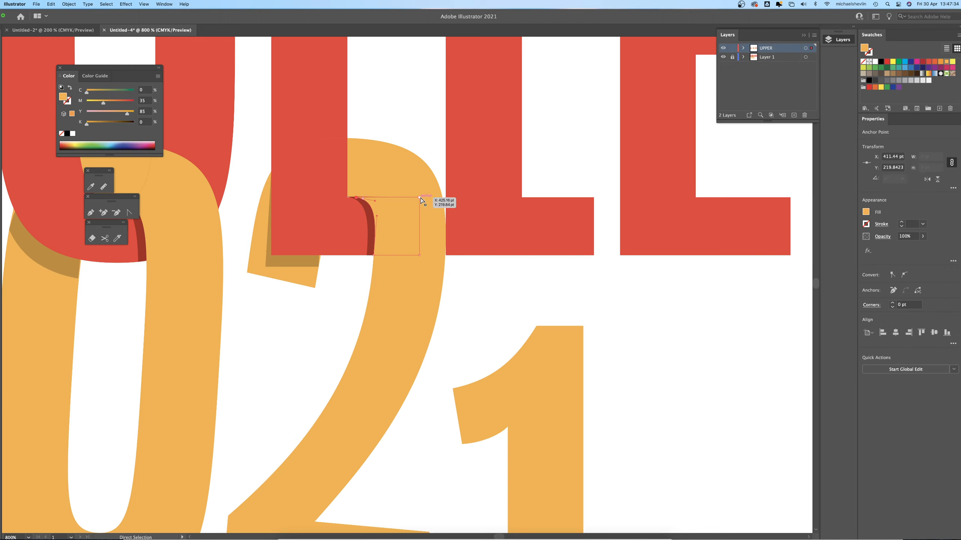
left_click_drag(420, 197, 424, 260)
left_click(501, 276)
Nudge the UPPER overlap piece's inner curve anchor slightly upward, trimming the sliver above the first L's dark red shadow.
key("space")
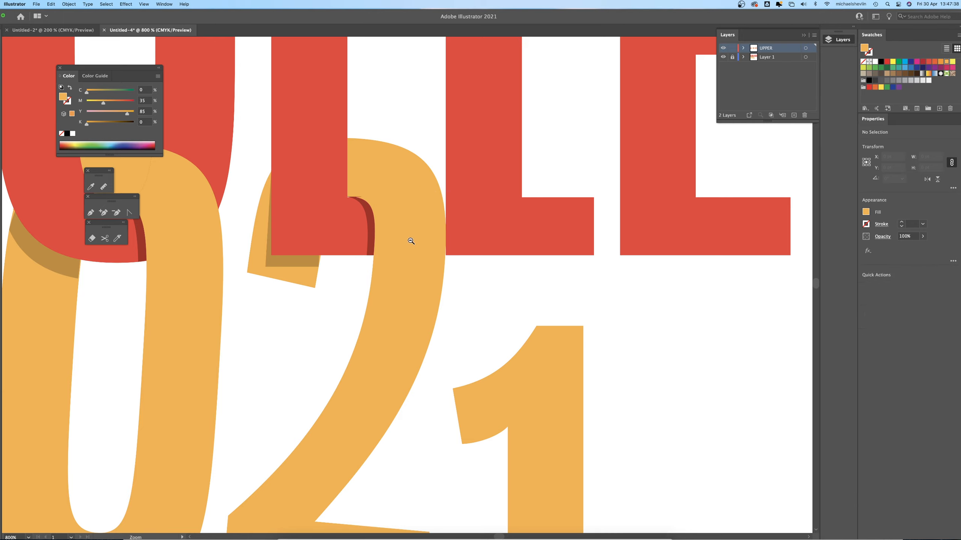
left_click(365, 203)
left_click(418, 280)
left_click(401, 298)
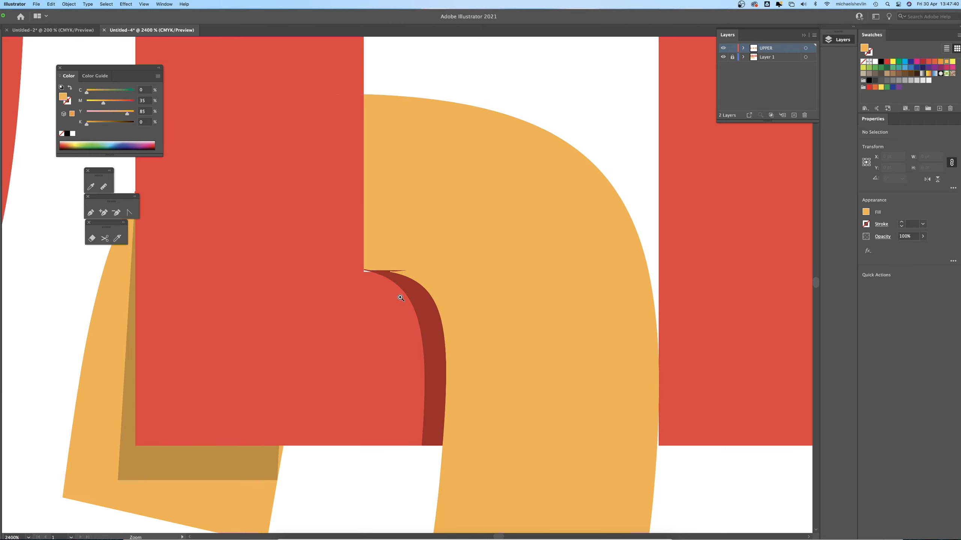
left_click(400, 298)
left_click(407, 287)
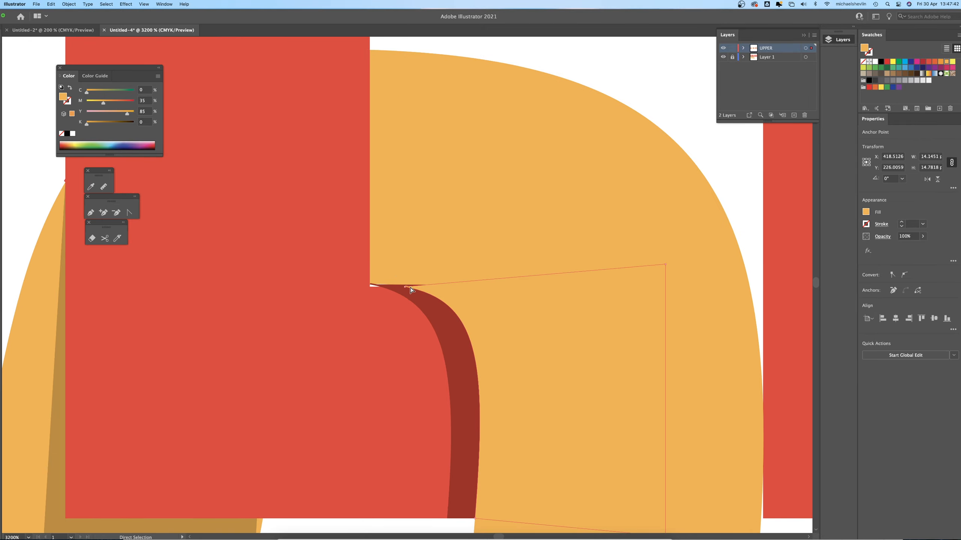
left_click(404, 285)
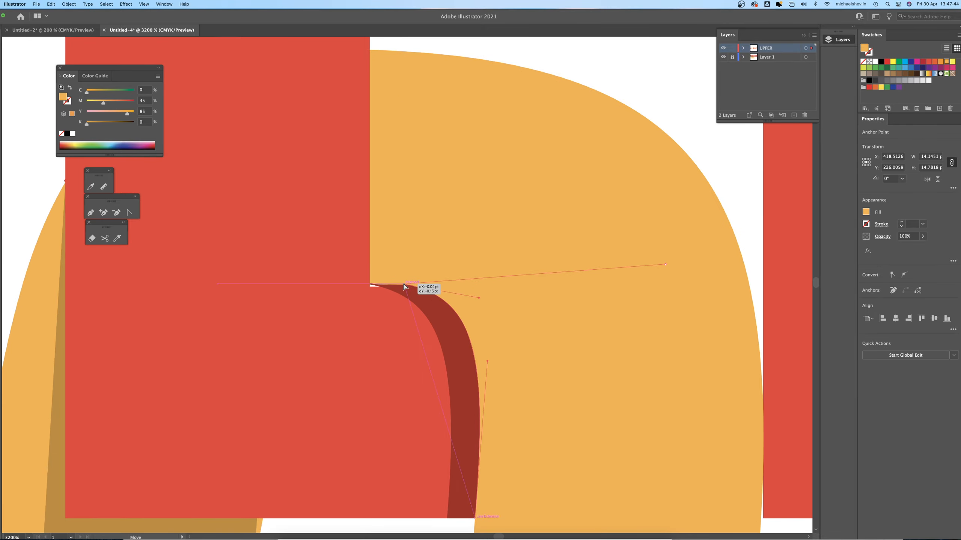
left_click(369, 296)
Leave only UPPER locked and move the orange 1 up so it overlaps the second L's stem and foot.
left_click(463, 287, "alt+super")
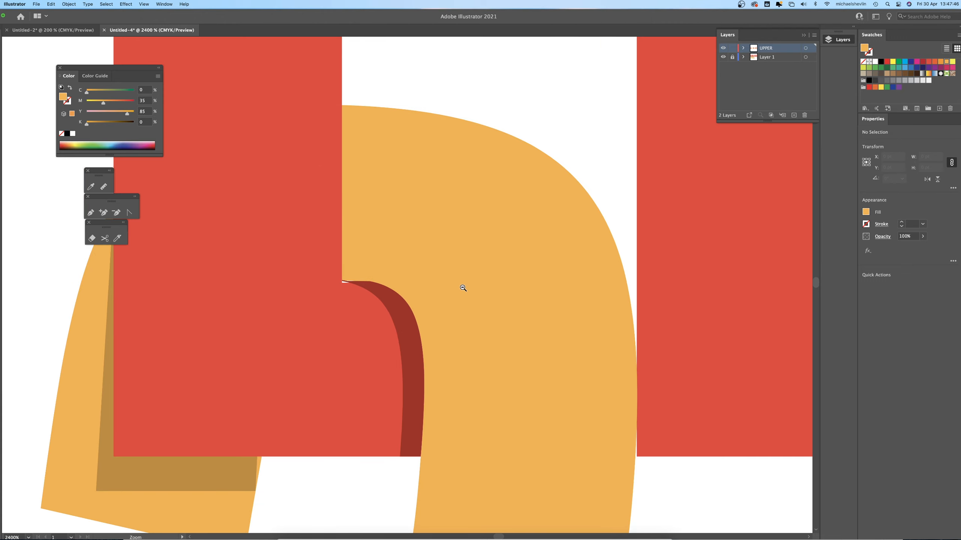
left_click(463, 288, "alt+super")
left_click(463, 289, "alt+super")
left_click(463, 290, "alt+super")
left_click(461, 294, "alt+super")
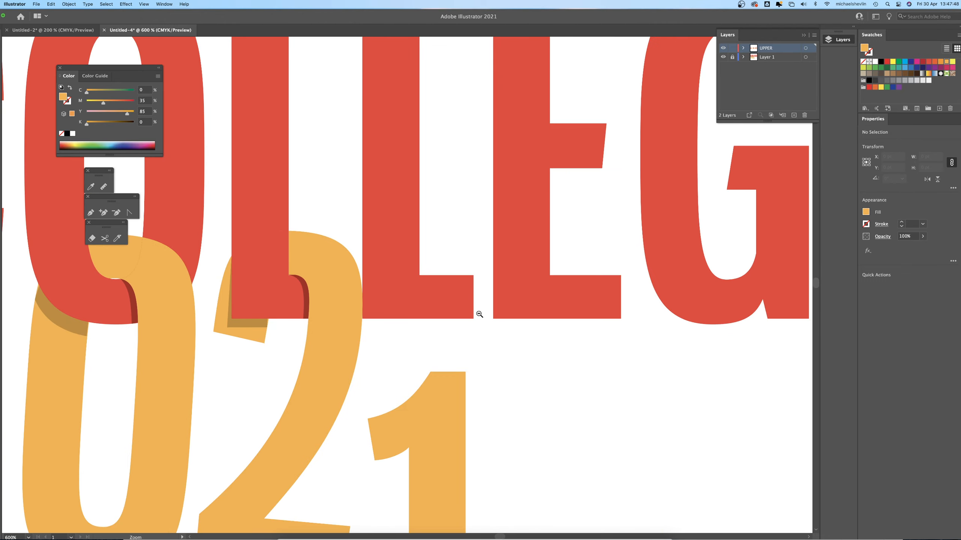
left_click(509, 366, "alt+super")
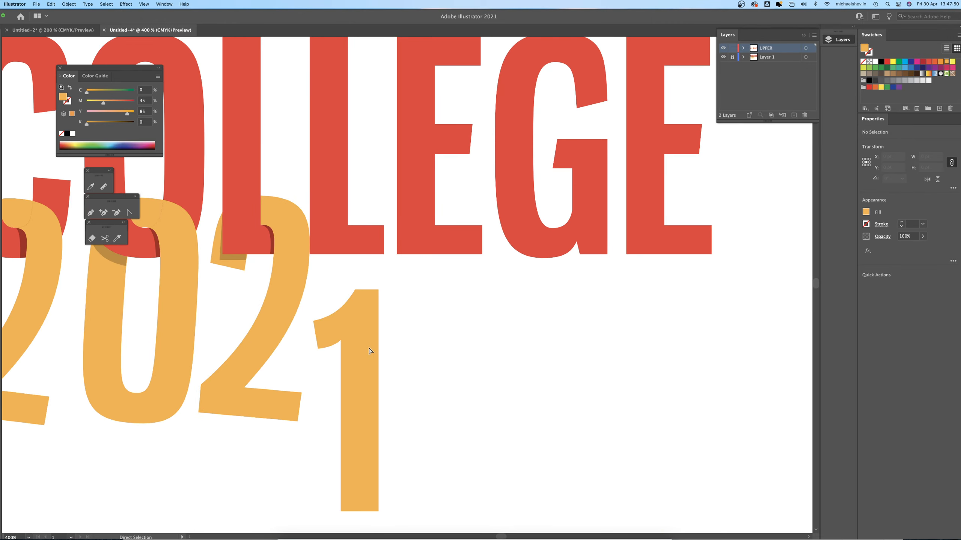
key("v")
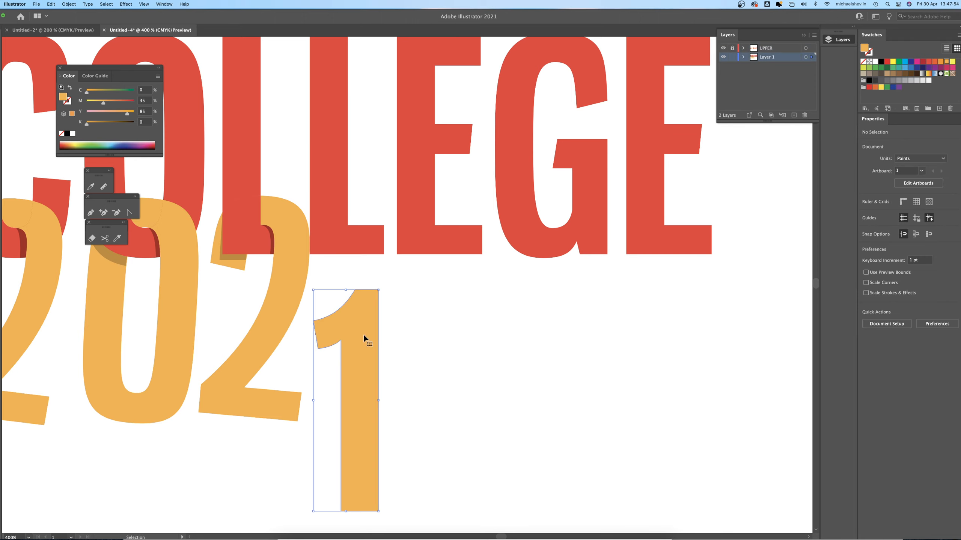
left_click_drag(363, 333, 370, 221)
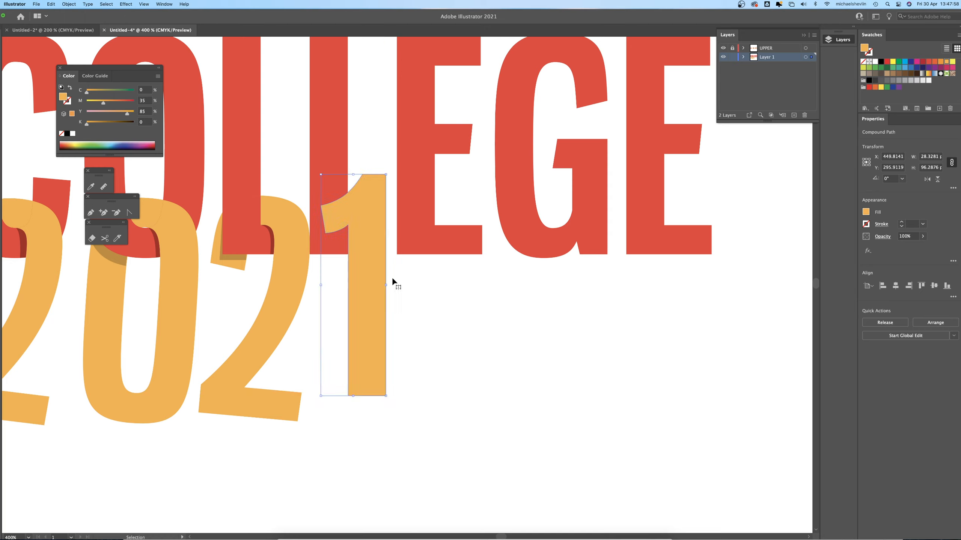
left_click(392, 277)
Tilt the orange 1 clockwise by about 4.5° and nudge it into place over the second L.
left_click(379, 251)
left_click_drag(388, 171, 396, 175)
left_click_drag(368, 233, 366, 234)
left_click(392, 276)
Divide the tilted 1 and the second L with Pathfinder, and ungroup the resulting pieces.
left_click(370, 230)
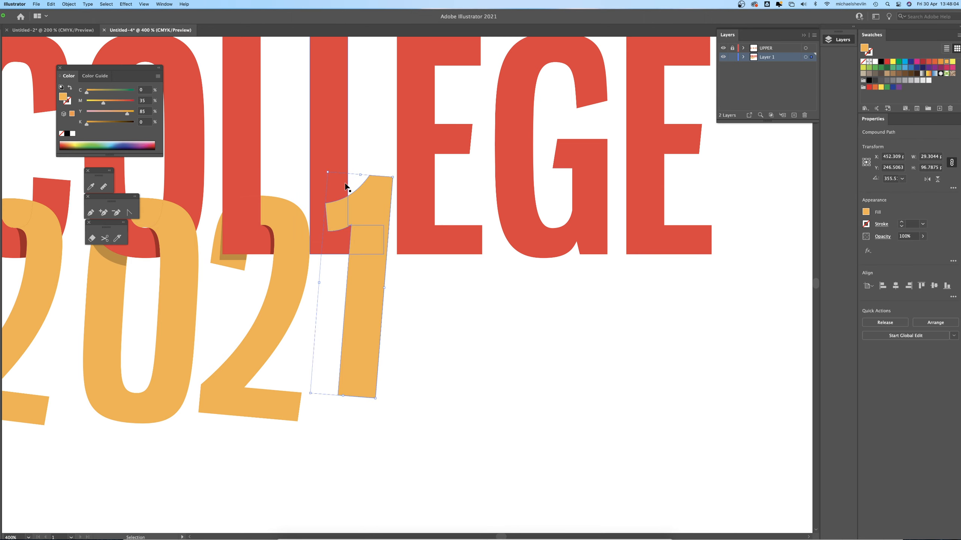
left_click(335, 147, "shift")
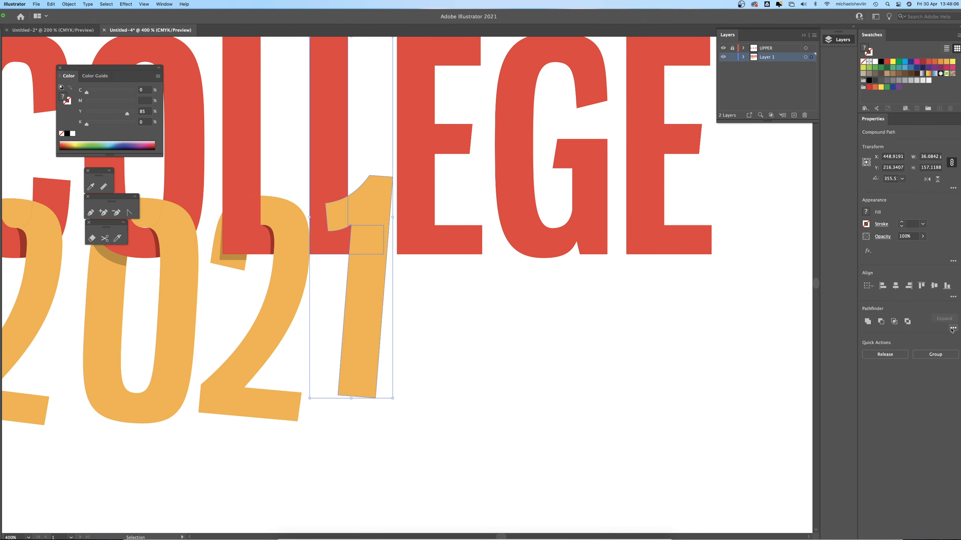
left_click(953, 329)
left_click(865, 373)
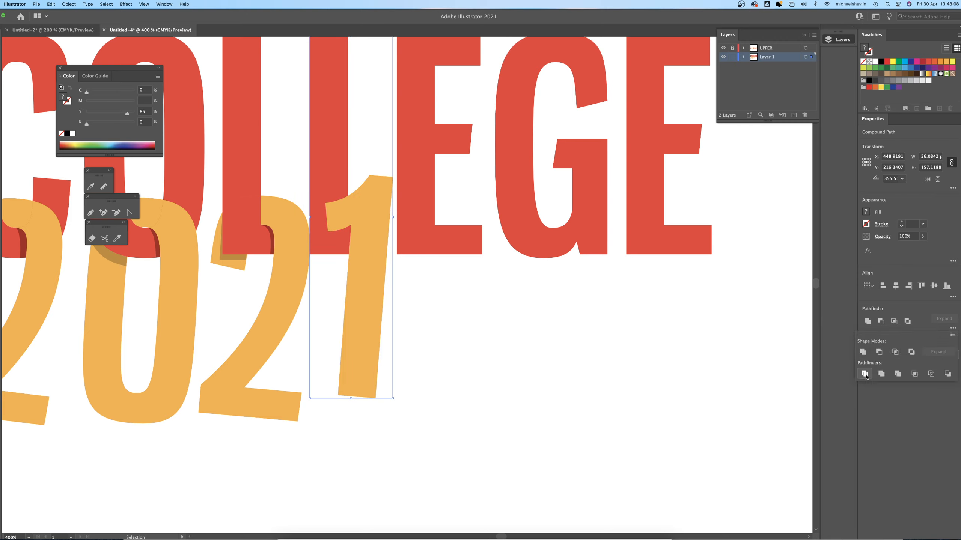
left_click(425, 271)
left_click(370, 210)
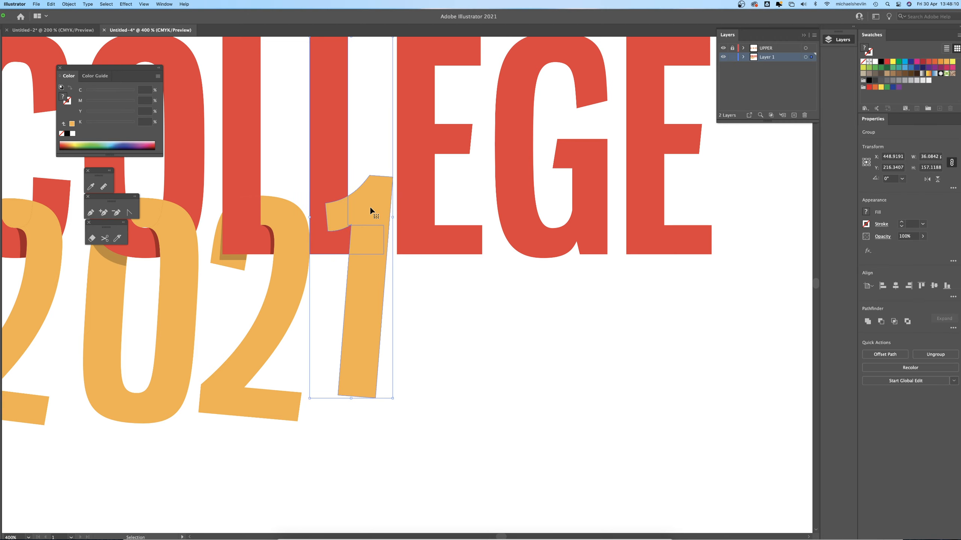
right_click(371, 207)
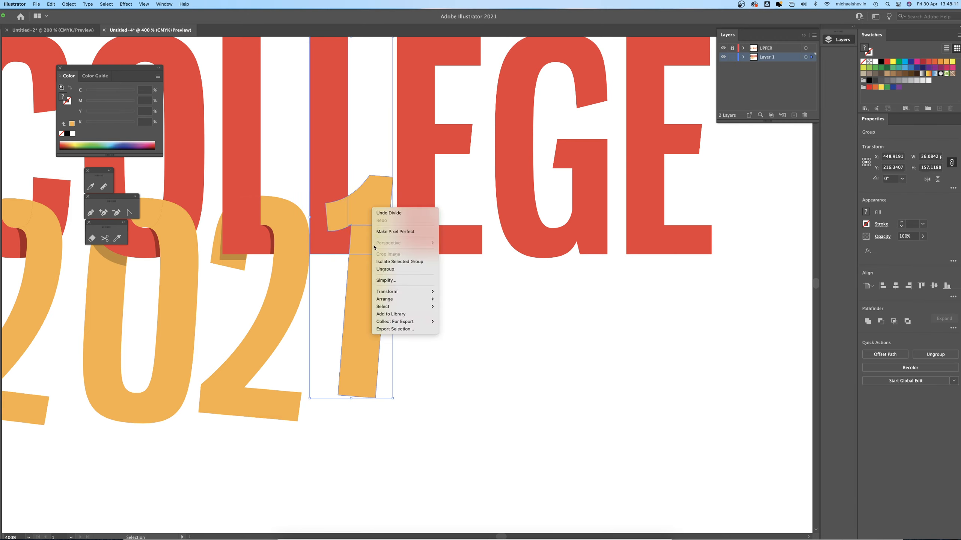
left_click(394, 270)
Recolour the 1's flag overlap piece on the second L's stem with the letters' red using the Eyedropper.
left_click(339, 217)
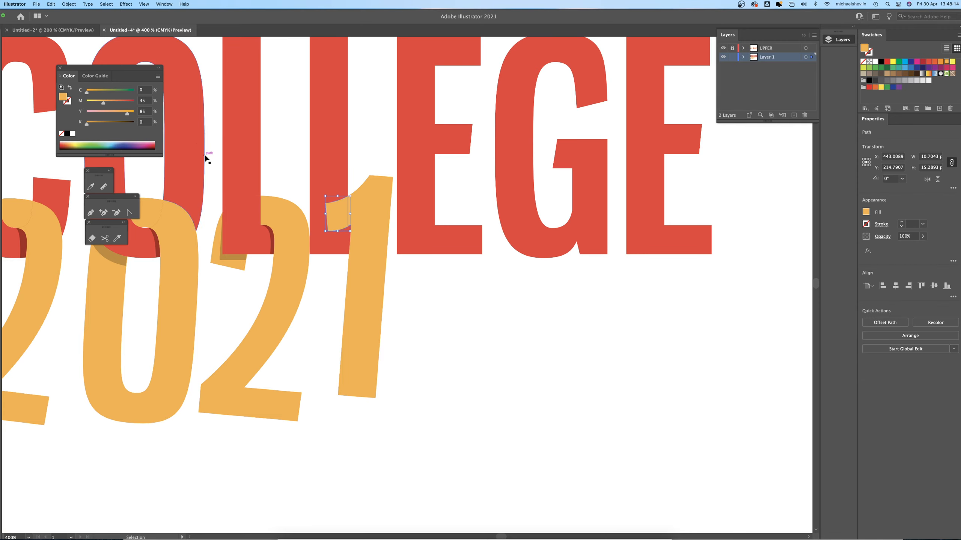
left_click(91, 189)
left_click(240, 209)
key("v")
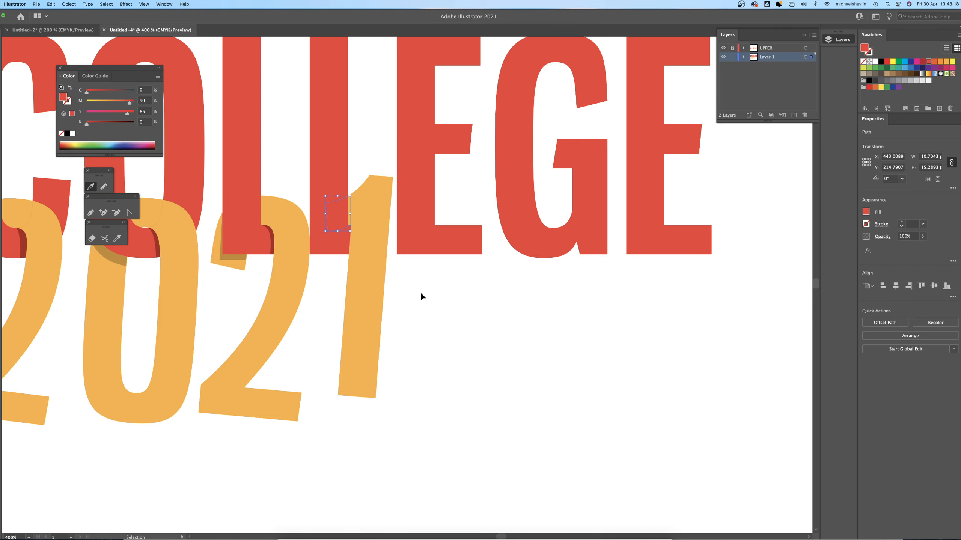
left_click(423, 291)
left_click(344, 224, "super")
left_click(344, 225, "super")
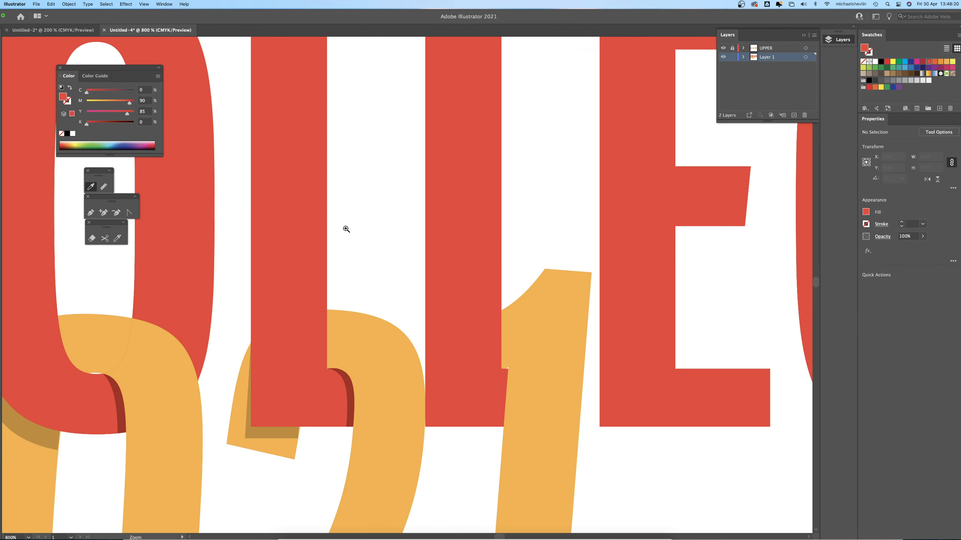
key("v")
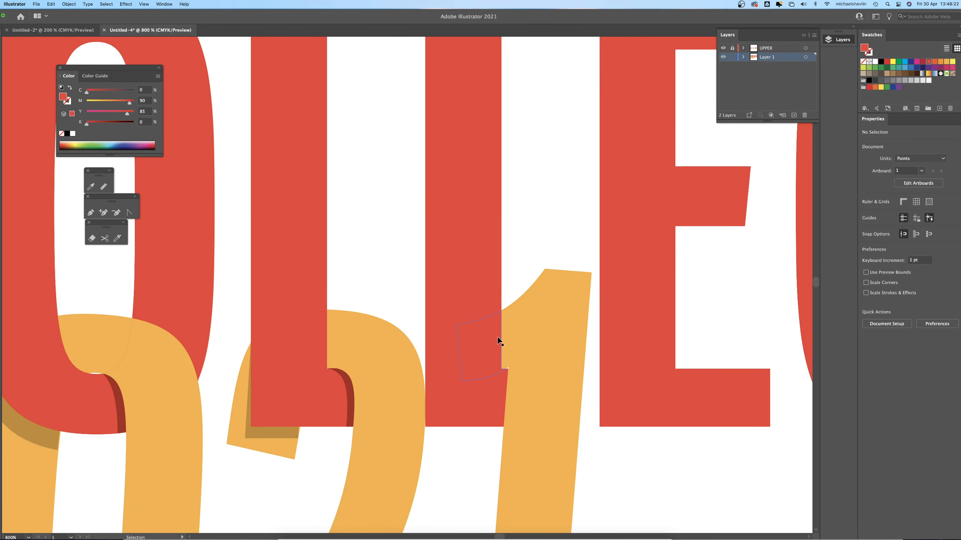
left_click(516, 332)
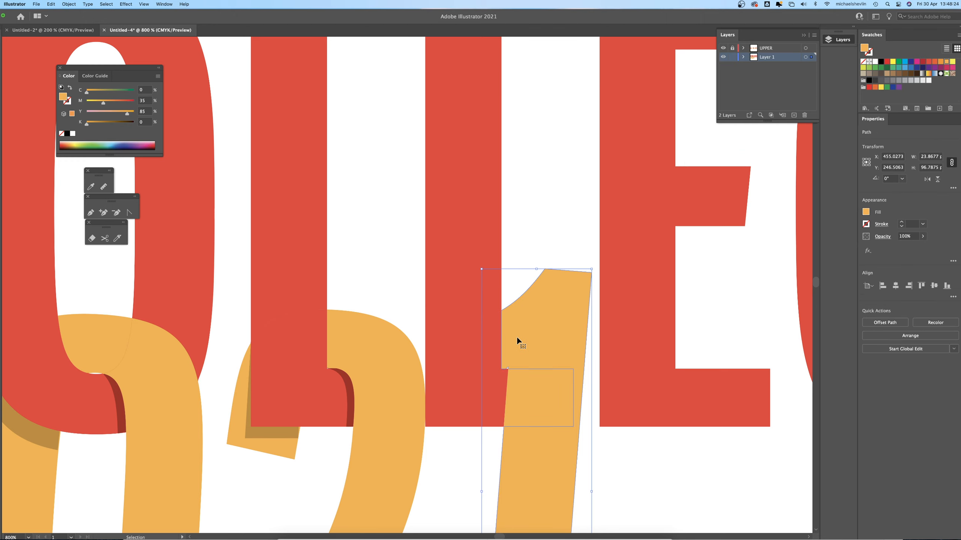
left_click(608, 459)
left_click(535, 345)
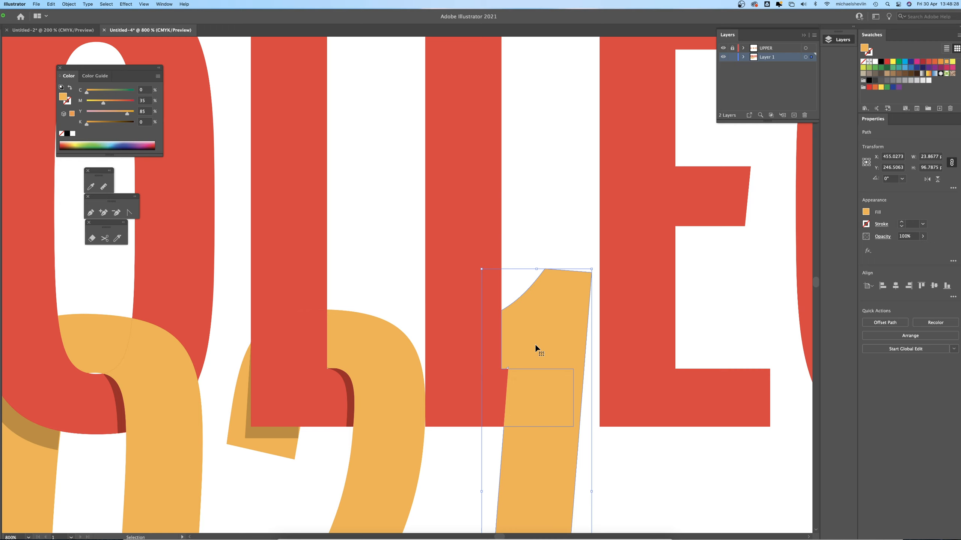
left_click(620, 485)
left_click(569, 335)
left_click_drag(568, 334, 578, 328)
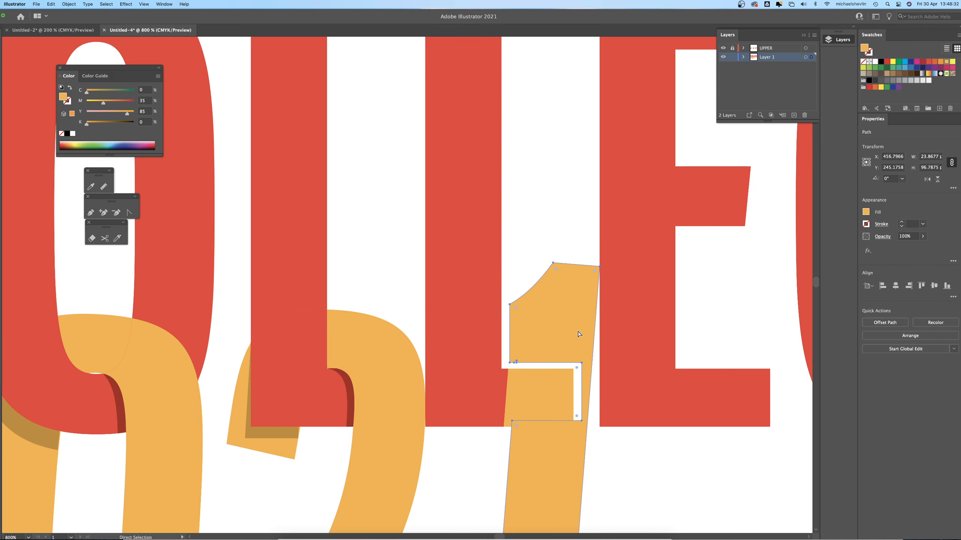
key("super+z")
Copy the orange overlap piece on the second L's foot, paste it in place on UPPER with Layer 1 locked, and leave only UPPER locked.
left_click(537, 387)
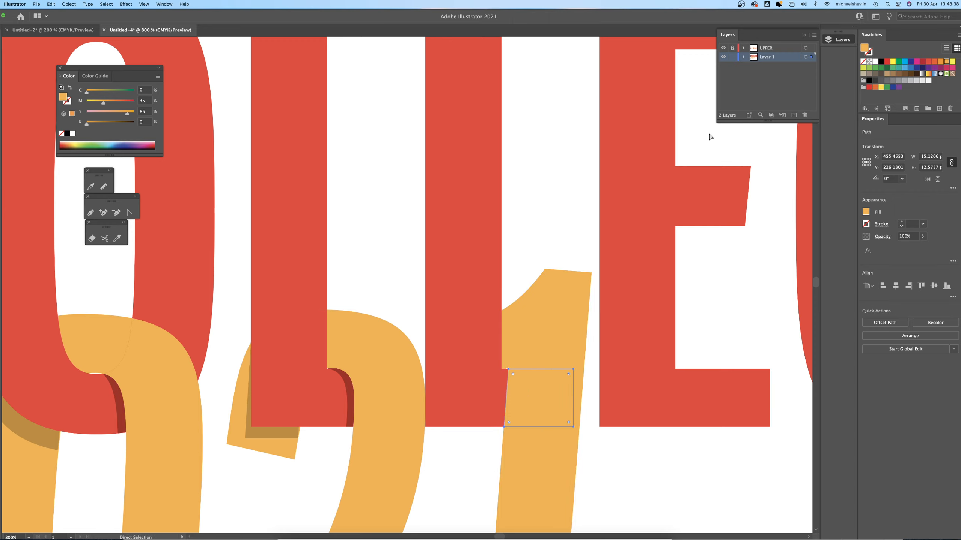
left_click(773, 49)
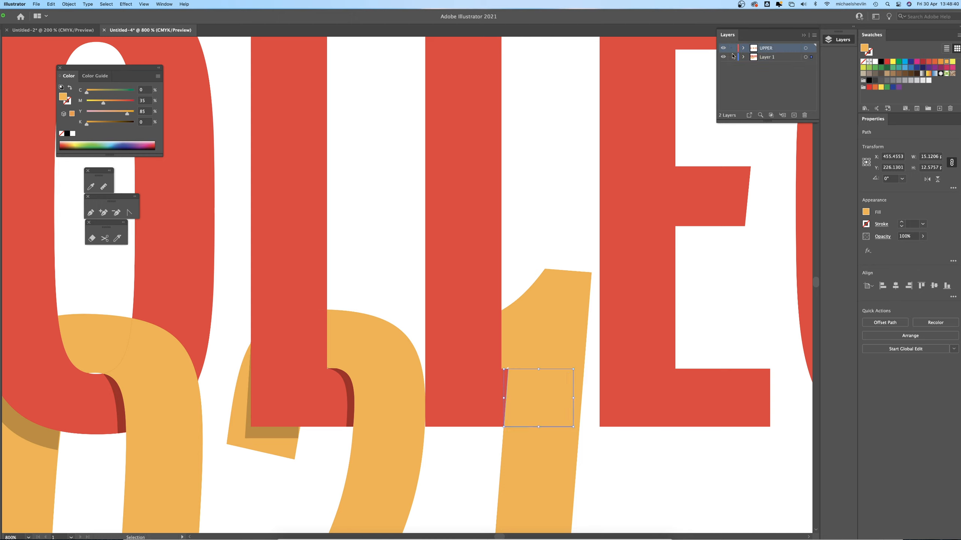
left_click(732, 57)
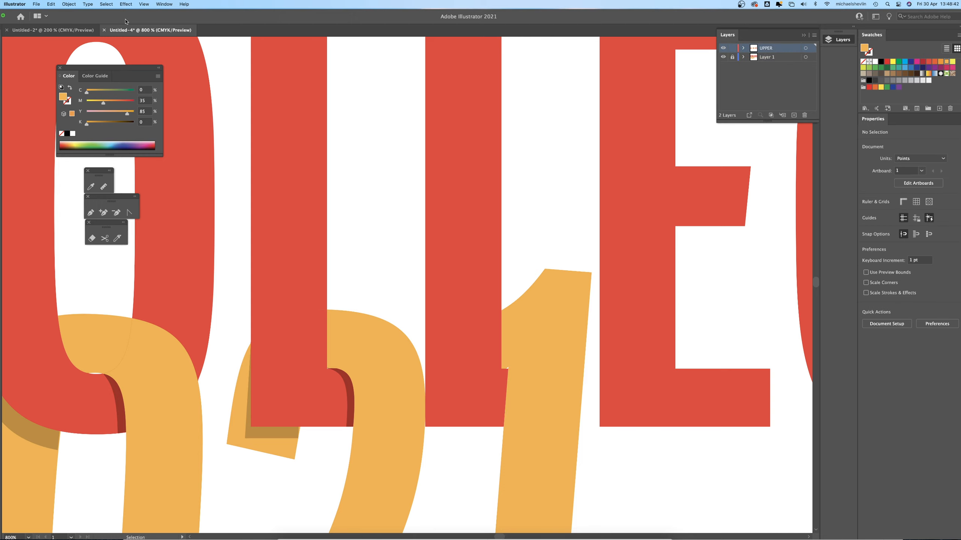
left_click(51, 3)
left_click(403, 86)
left_click(516, 387)
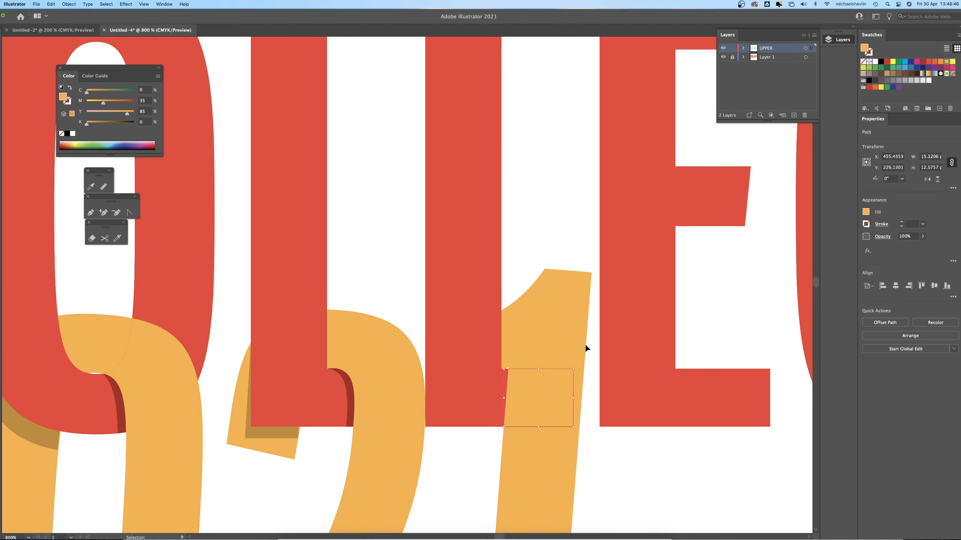
left_click(732, 57)
left_click(732, 48)
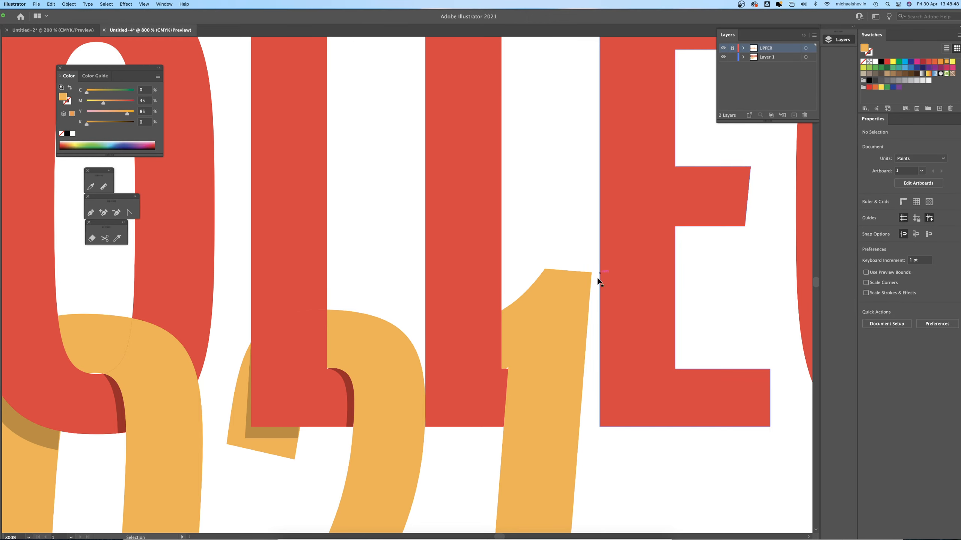
Move the two left anchors of the Layer 1 foot overlap piece outward, extending it past the 1's left edge.
left_click(520, 389)
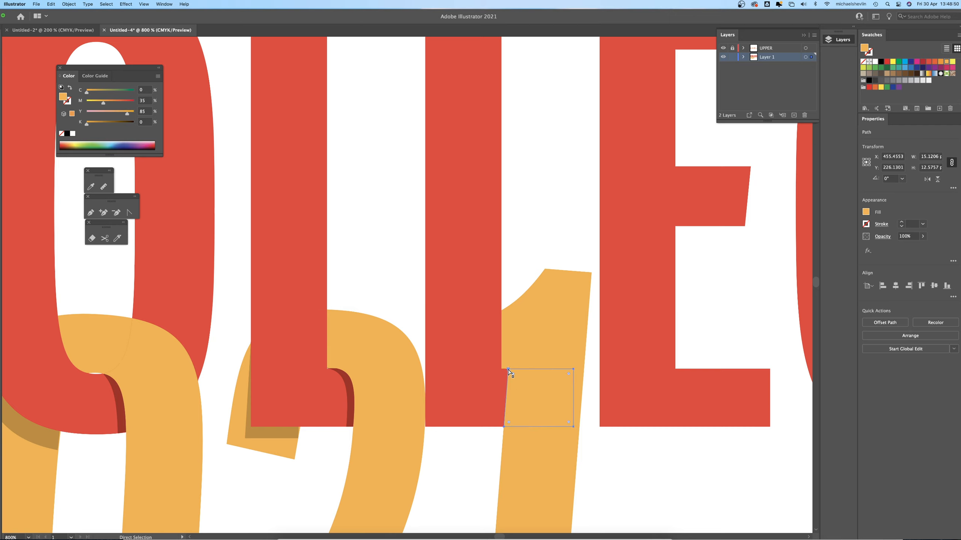
key("a")
left_click_drag(504, 369, 502, 369)
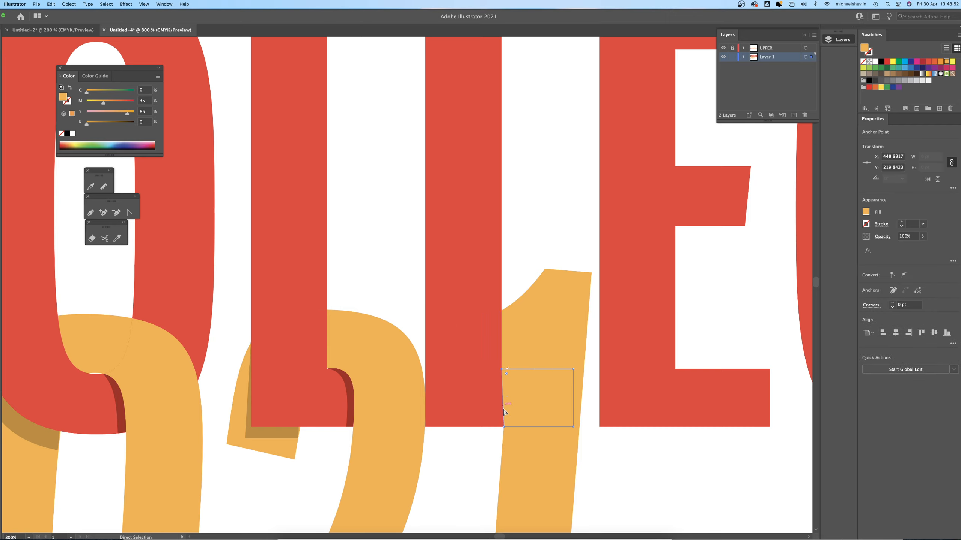
left_click_drag(503, 426, 498, 424)
Recolour the extended foot overlap piece with the dark red of the first L's shadow using the Eyedropper.
left_click(91, 186)
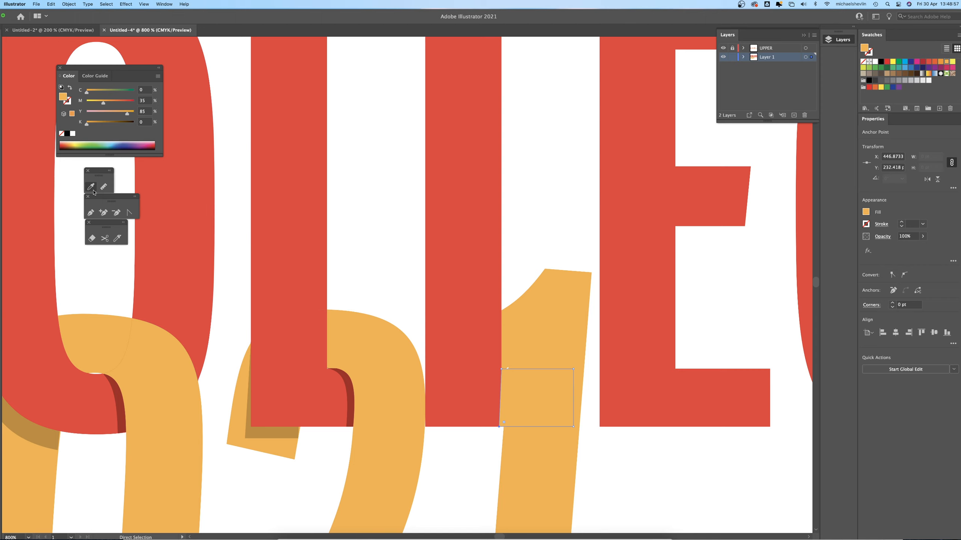
left_click(349, 382)
left_click(624, 459, "super")
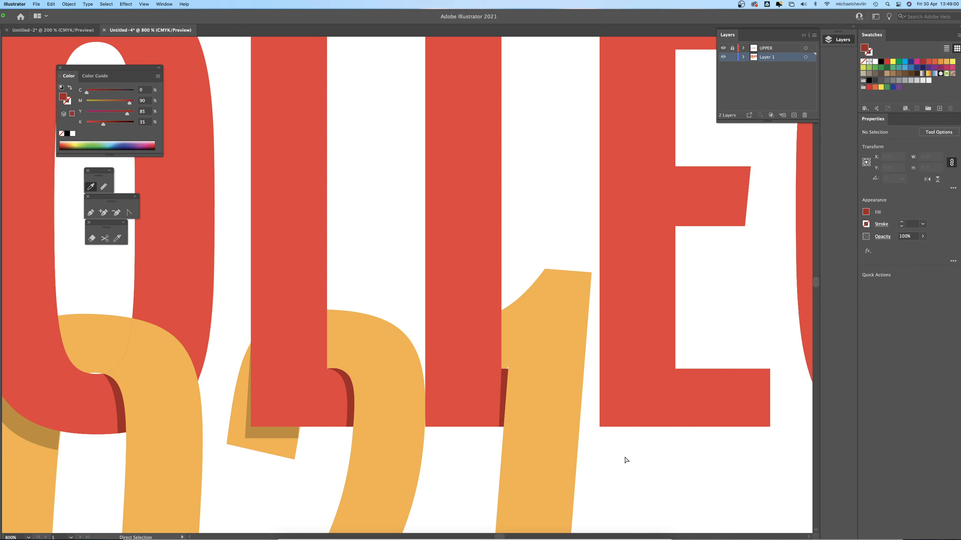
Review the whole interlocked COLLEGE 2021 lettering, checking the overlaps and shadows of all four digits.
key("super+alt+space")
left_click(503, 370, "alt+super")
left_click(396, 351, "alt+super")
left_click(397, 352, "alt+super")
left_click_drag(378, 272, 505, 284)
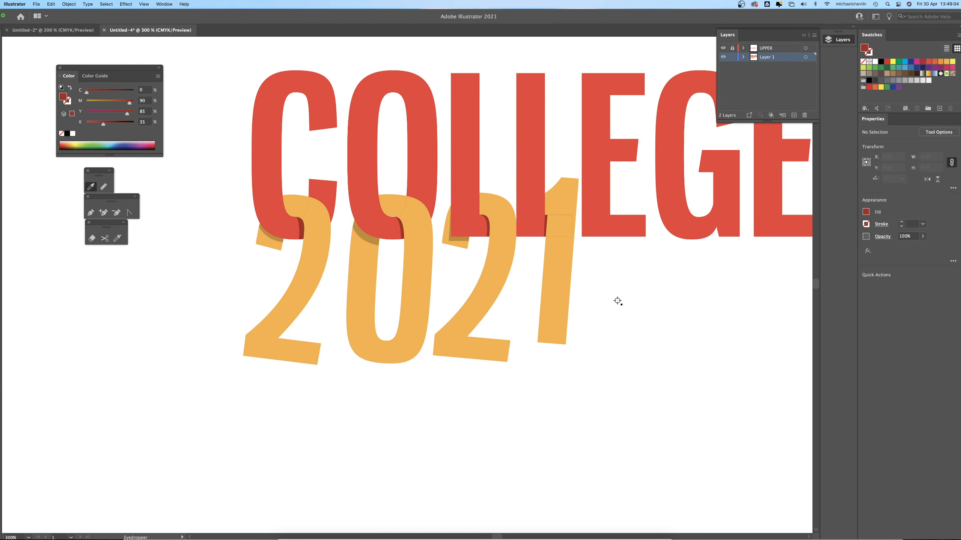
left_click_drag(618, 285, 562, 354)
key("super+alt+space")
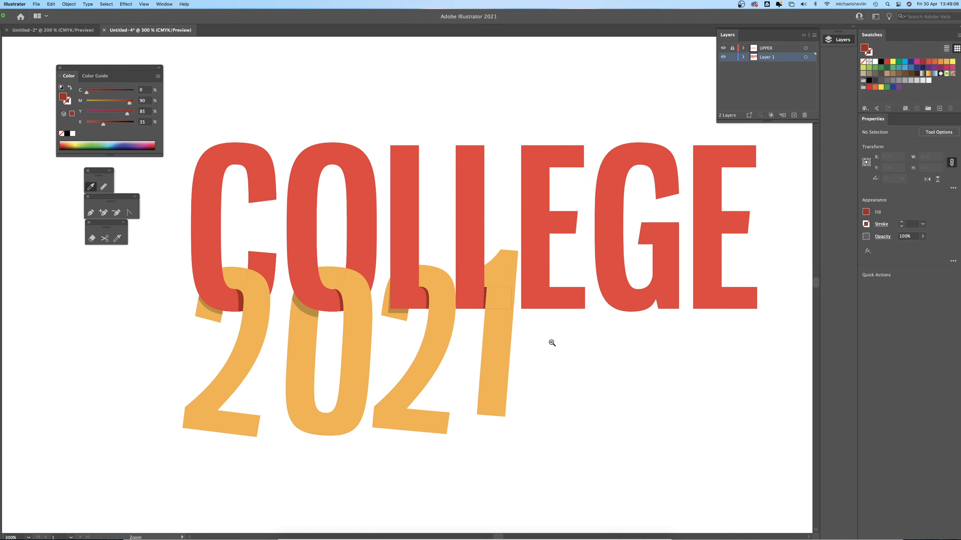
left_click(552, 342, "alt+super")
left_click(741, 4)
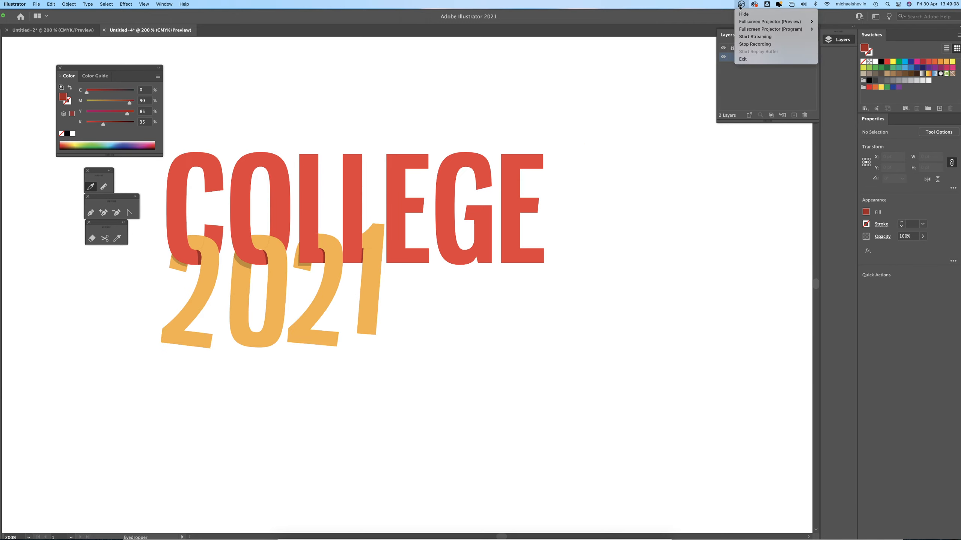